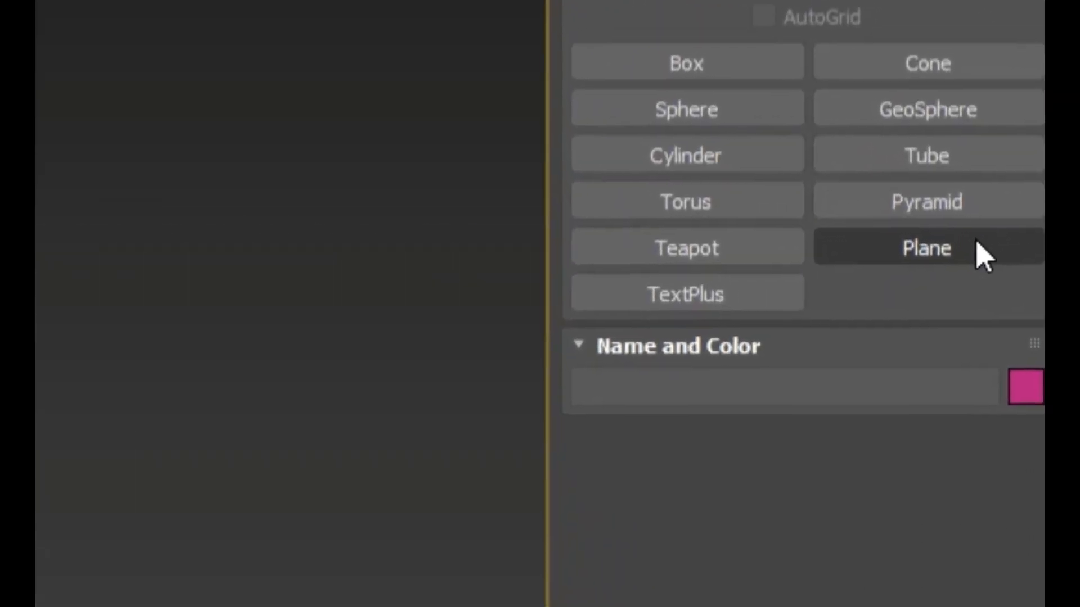
Step: Draw a Standard Primitives plane on the grid, about 14'9" wide
left_click(979, 248)
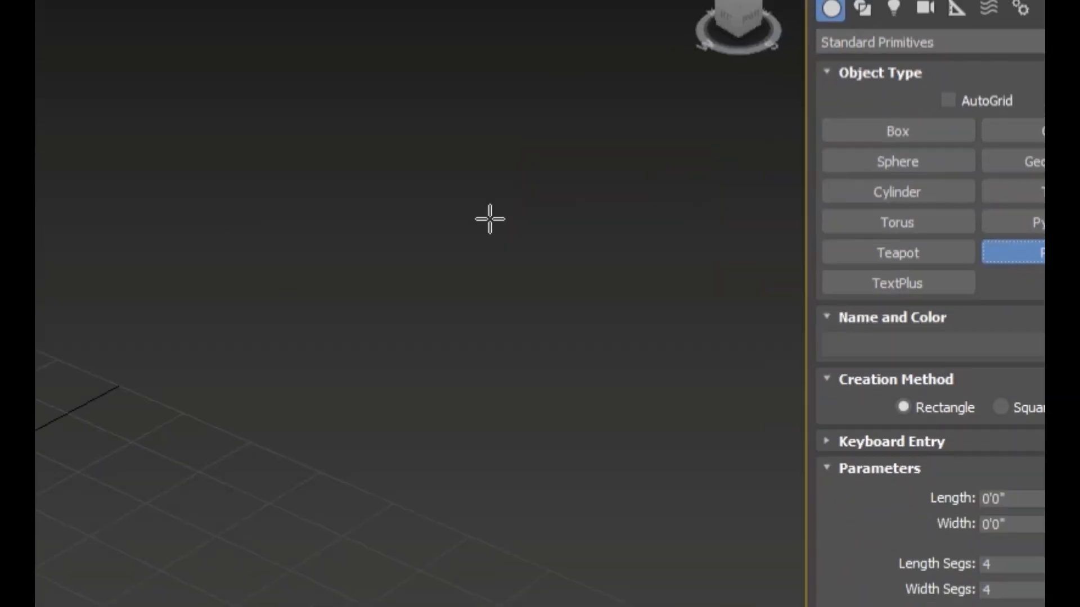
left_click_drag(904, 129, 759, 602)
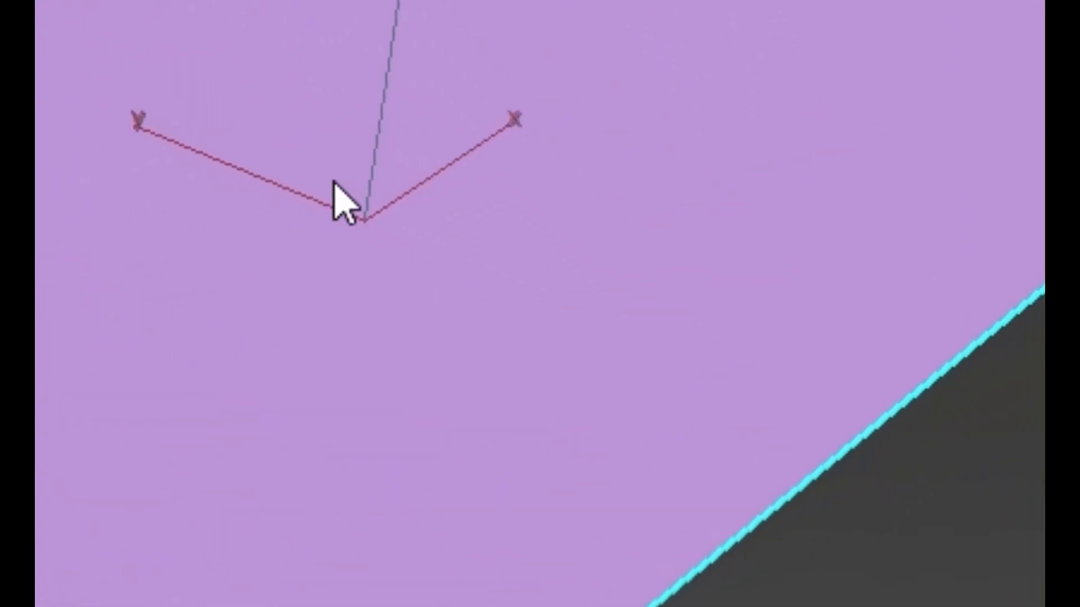
right_click(830, 292)
left_click(855, 315)
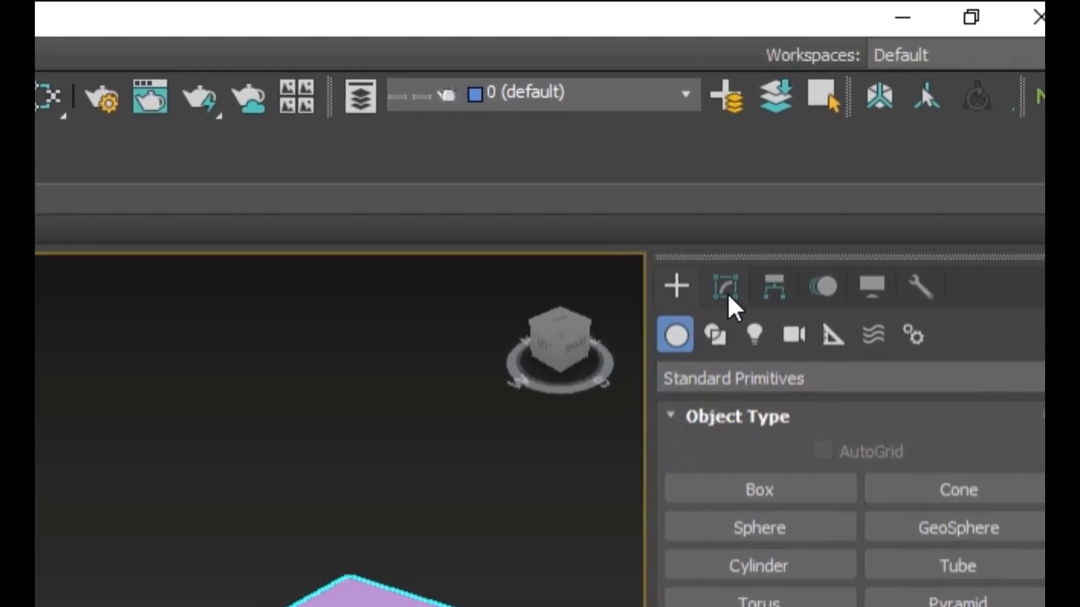
Step: Set the plane's length and width to 656'2" each
left_click(874, 101)
double_click(875, 436)
type("2")
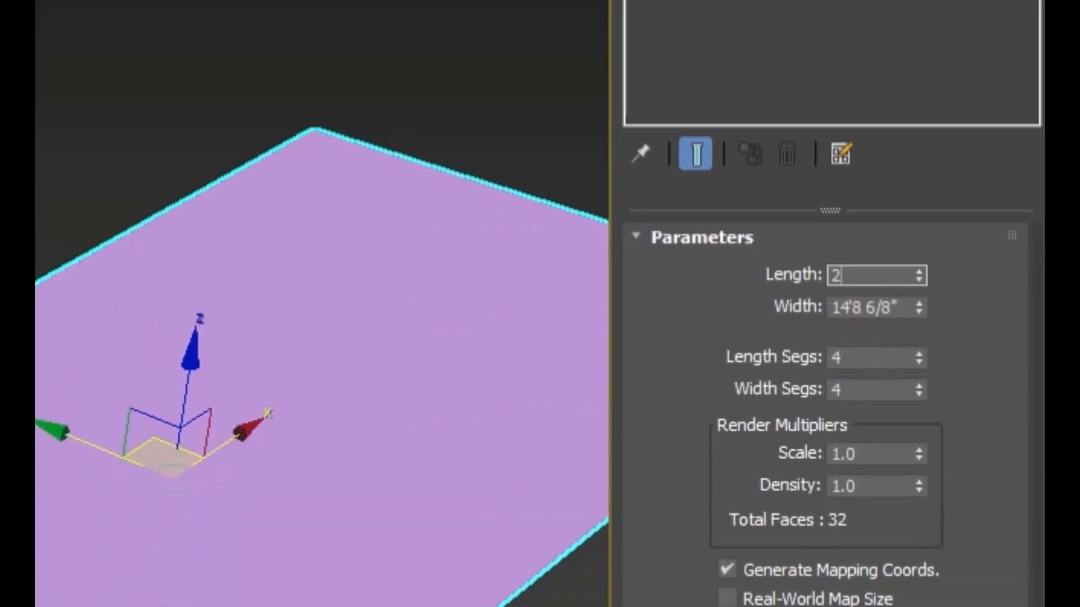
type("0")
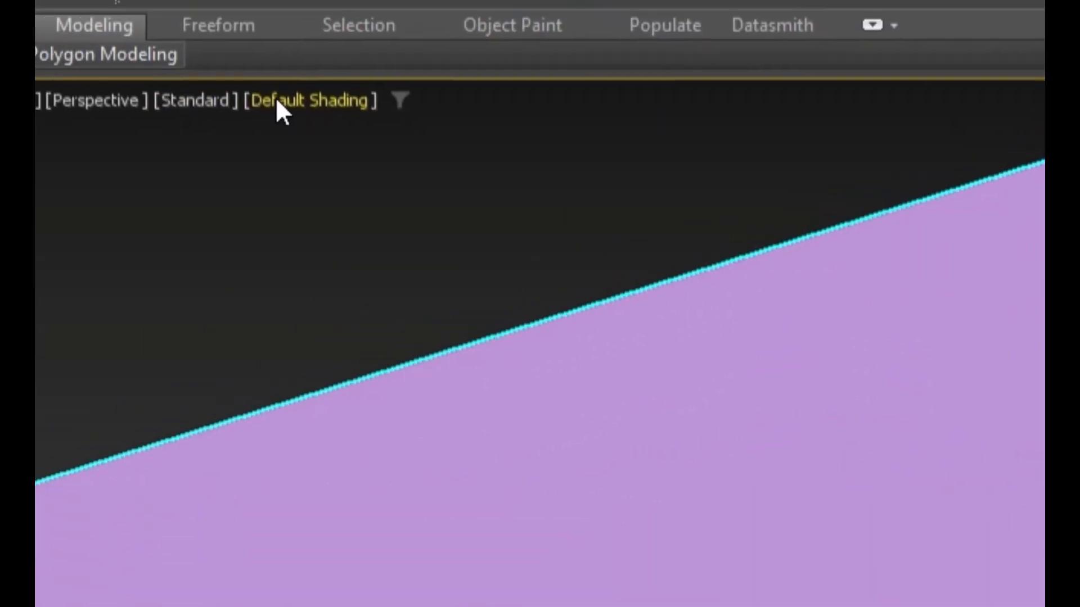
Step: Change the perspective viewport's shading to Wireframe Override so the plane's segment grid can be seen
left_click(276, 97)
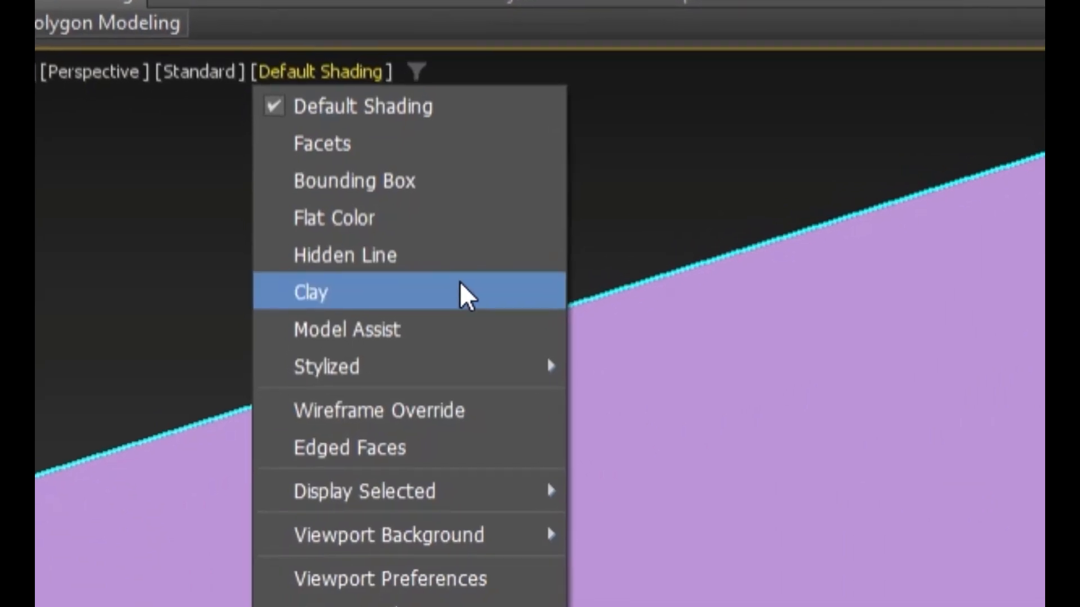
left_click(470, 410)
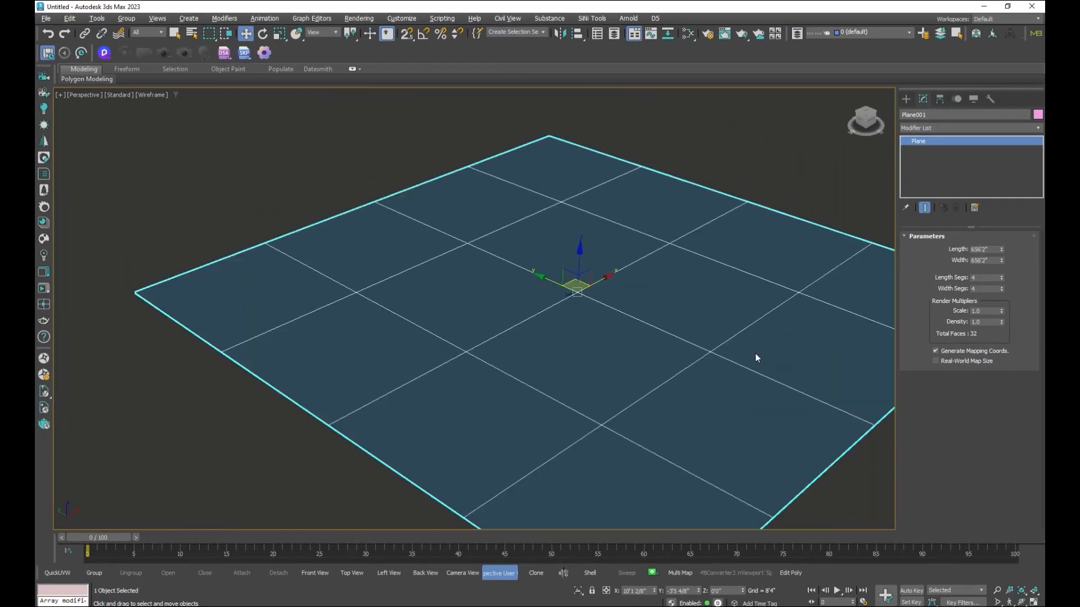
key("F3")
key("F3")
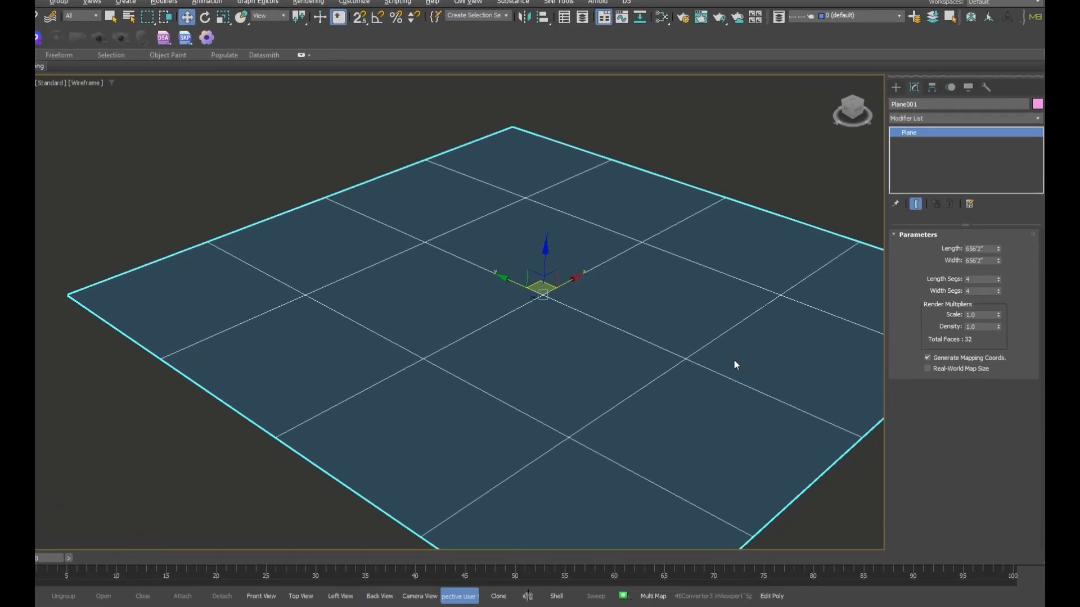
Step: Set the plane's length segments and width segments to 60 each
left_click_drag(972, 278, 1002, 286)
type("6")
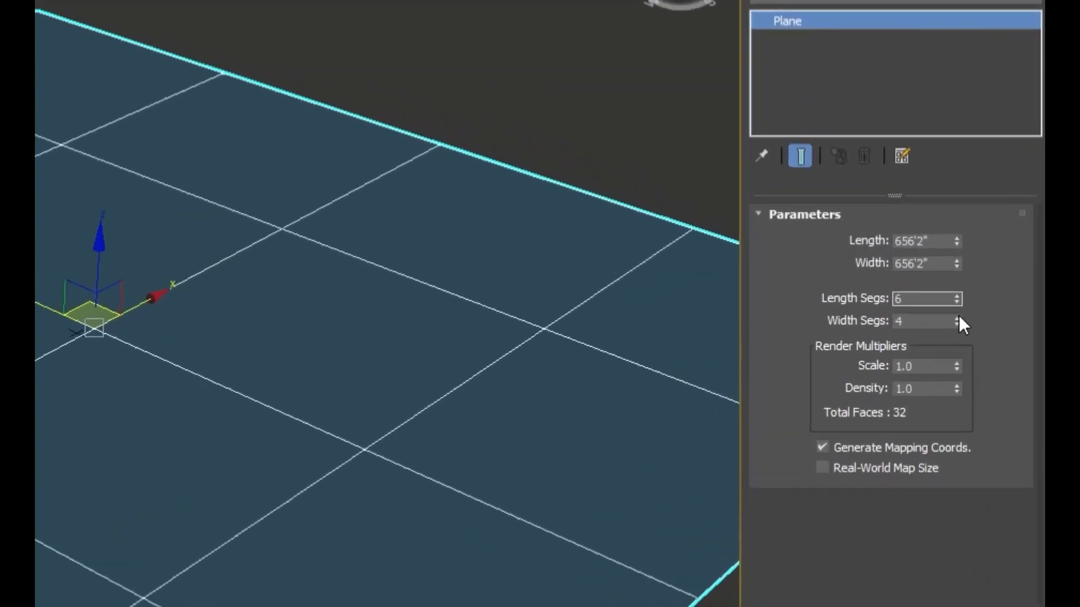
type("0")
key("Tab")
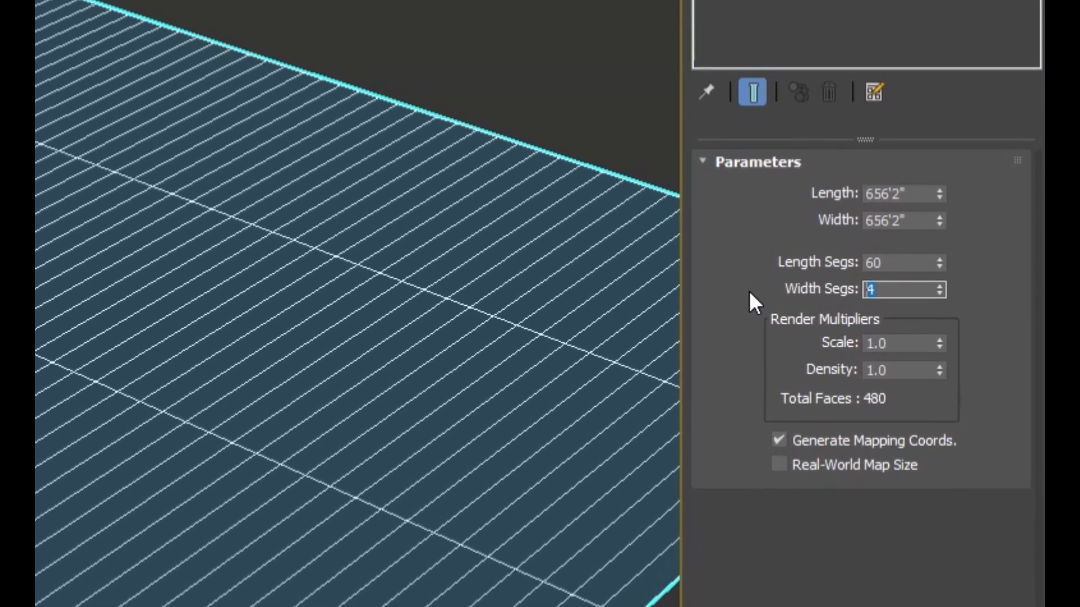
type("60")
key("Return")
Step: Add a Displace modifier to the plane and load the cloudy grayscale image whose name starts with e9836408f061fe24 as its bitmap
left_click(956, 128)
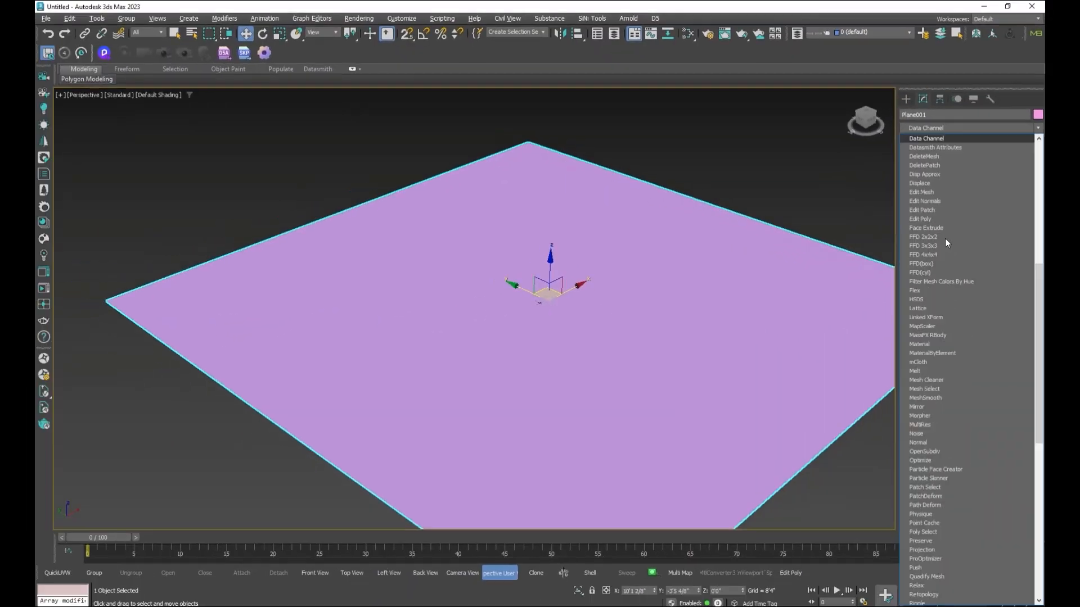
left_click(937, 184)
left_click(966, 329)
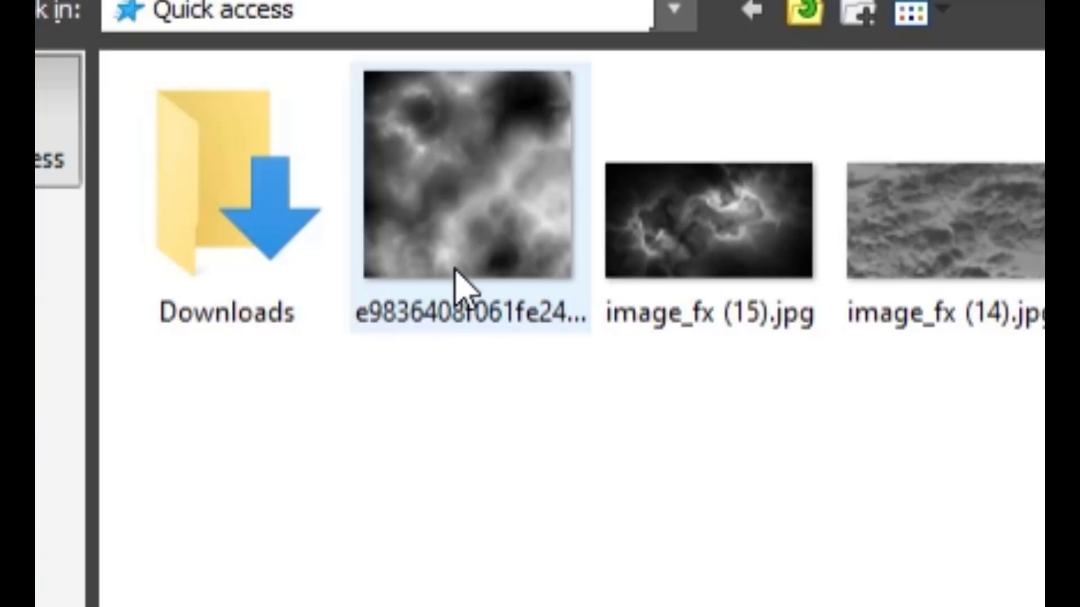
double_click(455, 276)
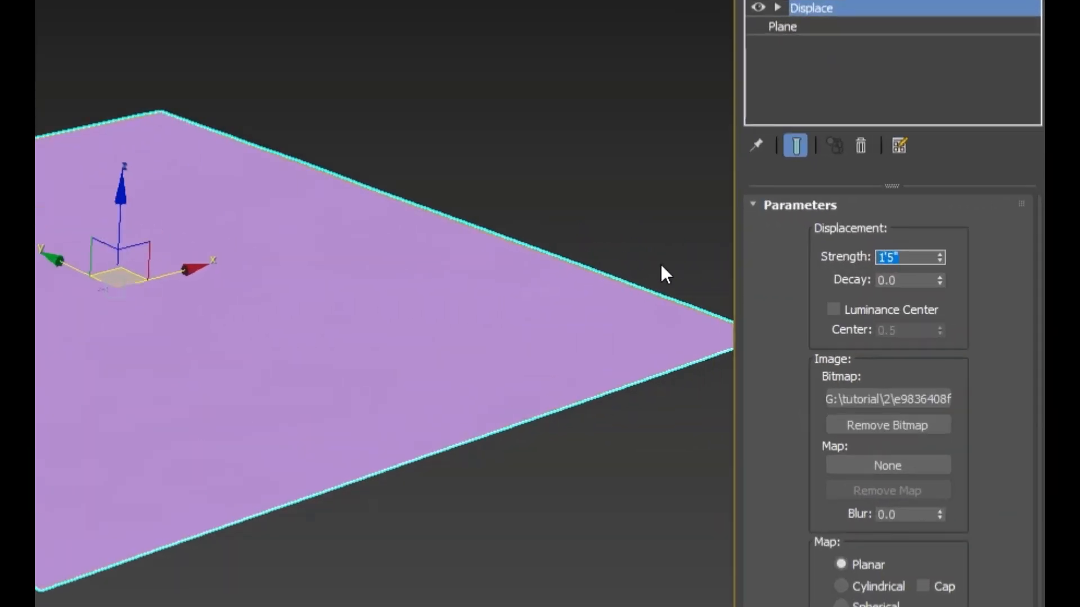
Step: Set the Displace modifier's strength to 75'7 1/8"
type("40")
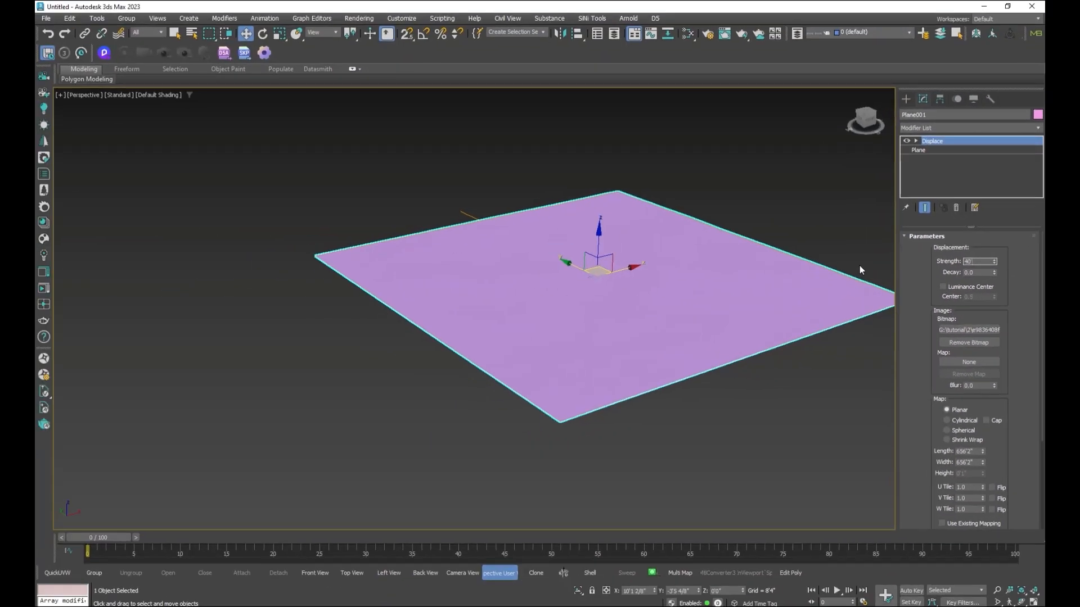
key("Return")
scroll(854, 265, "up", 5)
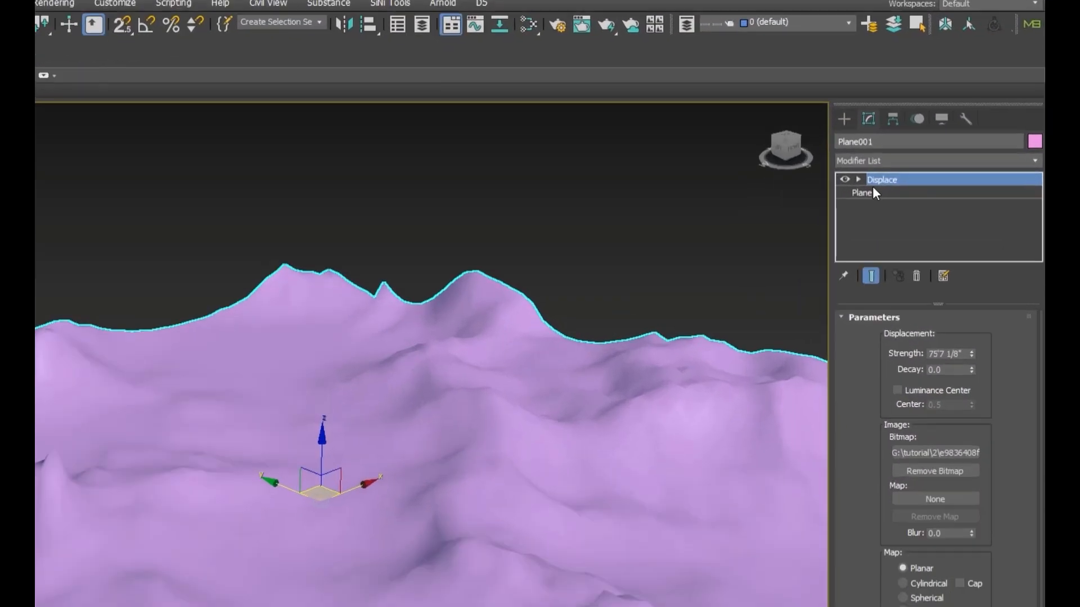
Step: Select the Displace modifier's gizmo and scale it down so the displacement covers only the middle of the plane
left_click(916, 140)
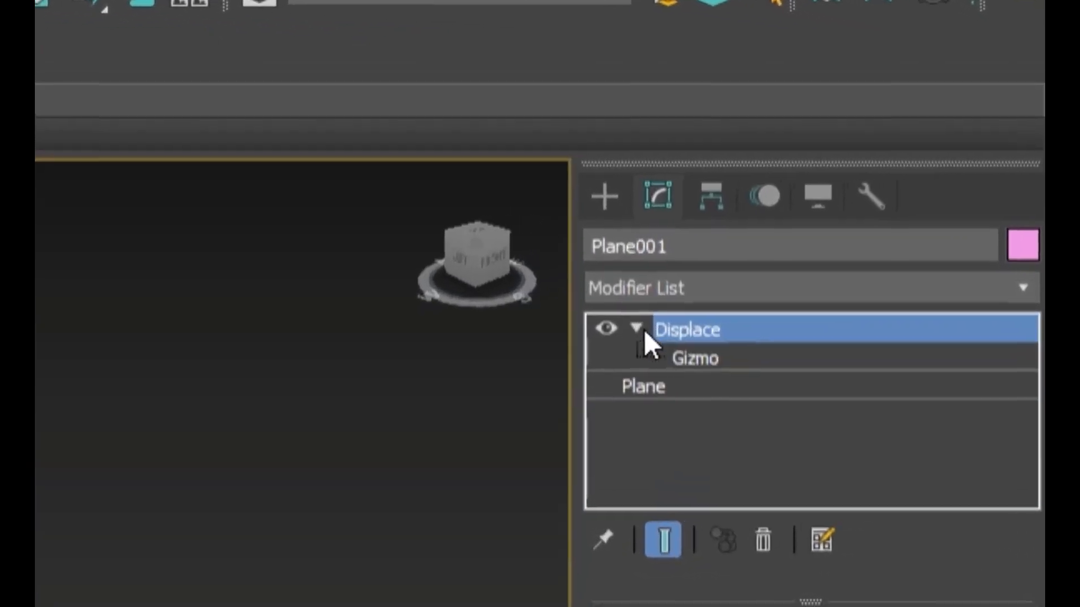
left_click(934, 150)
right_click(694, 196)
left_click(260, 466)
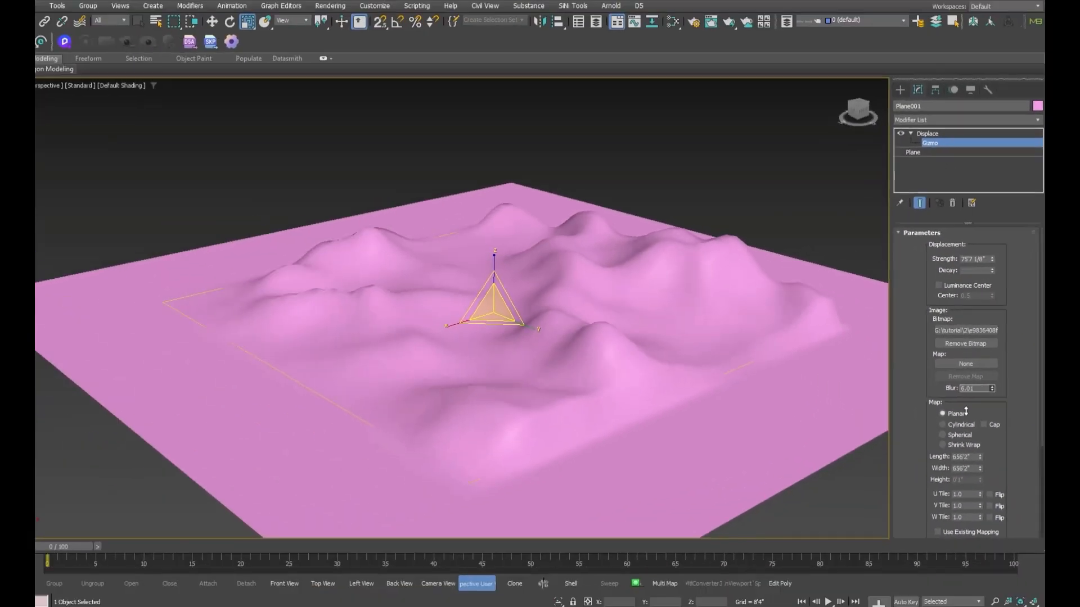
Step: Set the displacement image's blur to 3.58 and fit the Displace gizmo to the plane's extents
left_click_drag(966, 411, 974, 516)
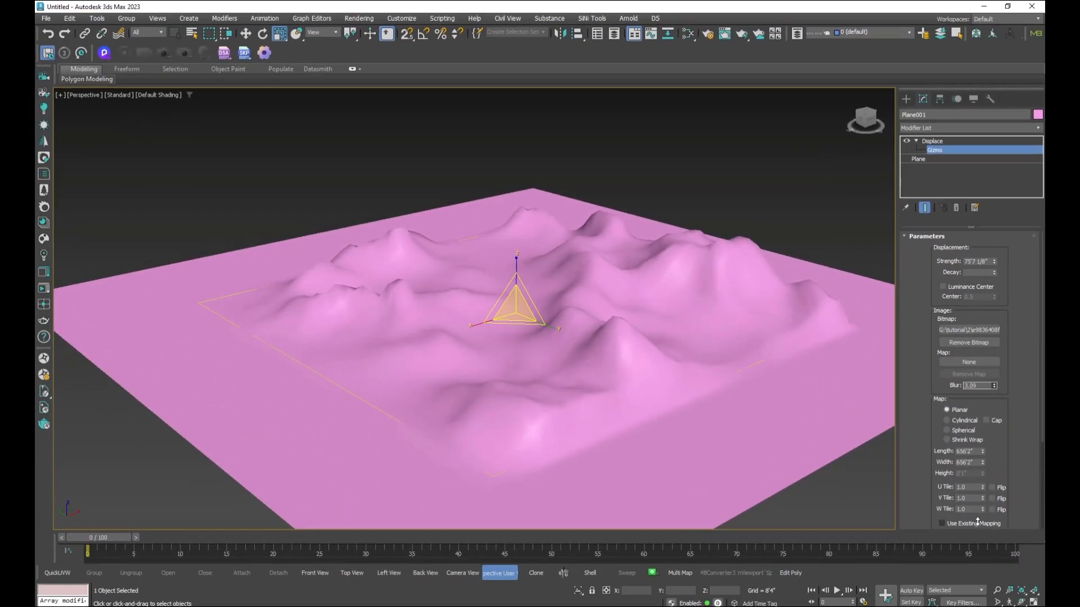
left_click_drag(977, 522, 972, 496)
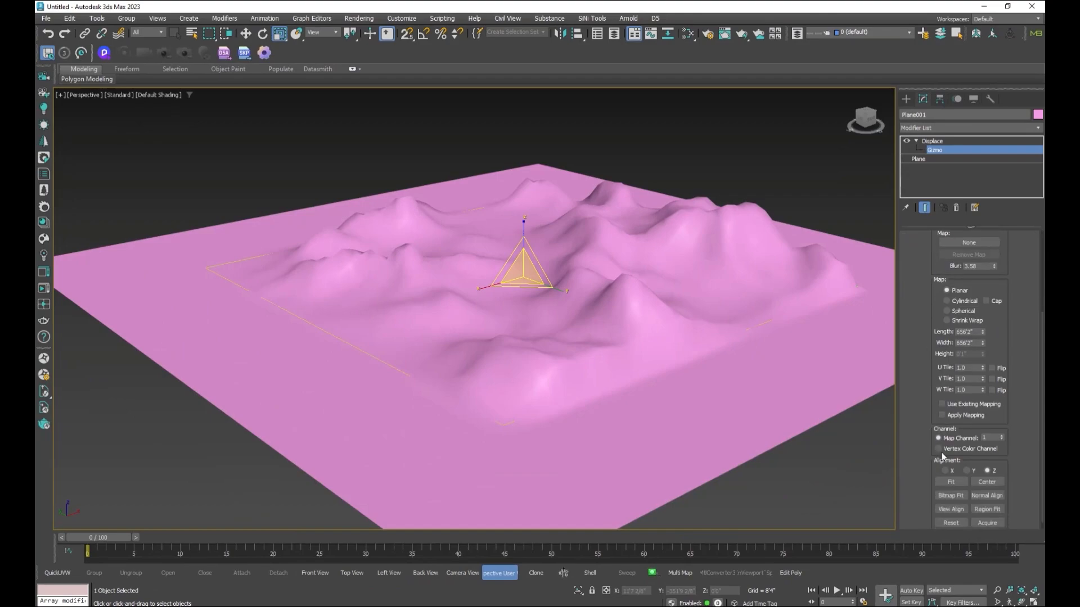
left_click(943, 483)
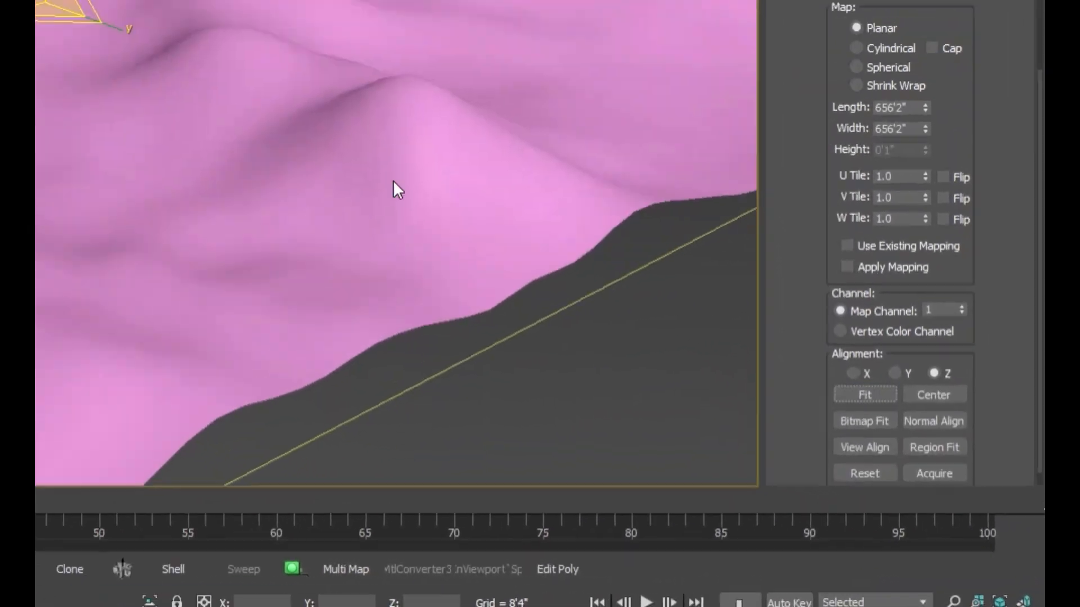
middle_click_drag(707, 374, 675, 338, "alt")
Step: Raise the Displace modifier's strength to 105'10"
left_click_drag(914, 269, 925, 389)
left_click_drag(994, 260, 995, 222)
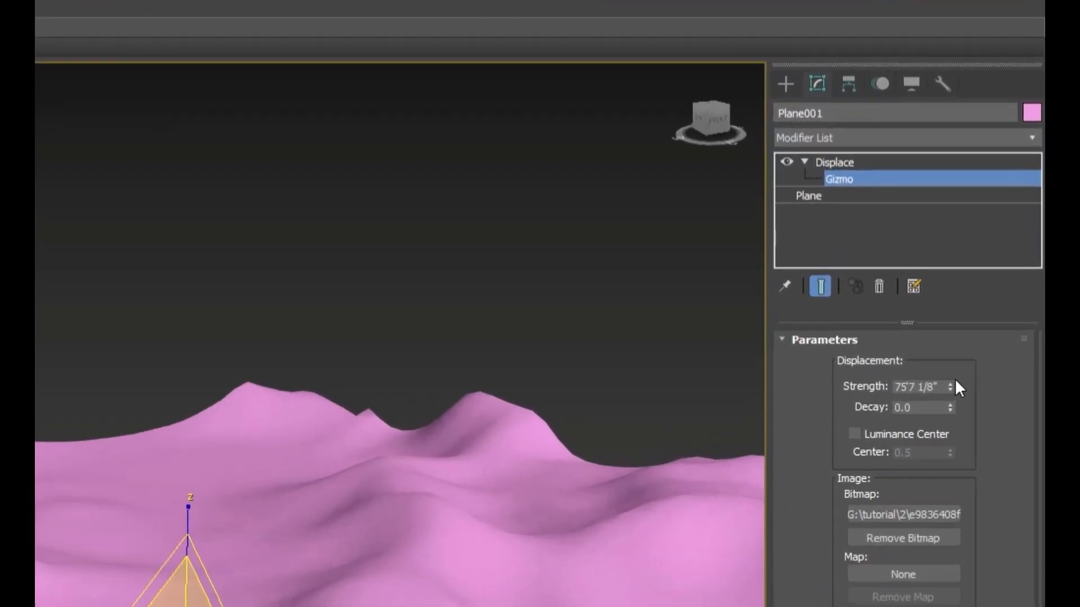
left_click_drag(969, 276, 968, 307)
middle_click_drag(377, 433, 312, 365)
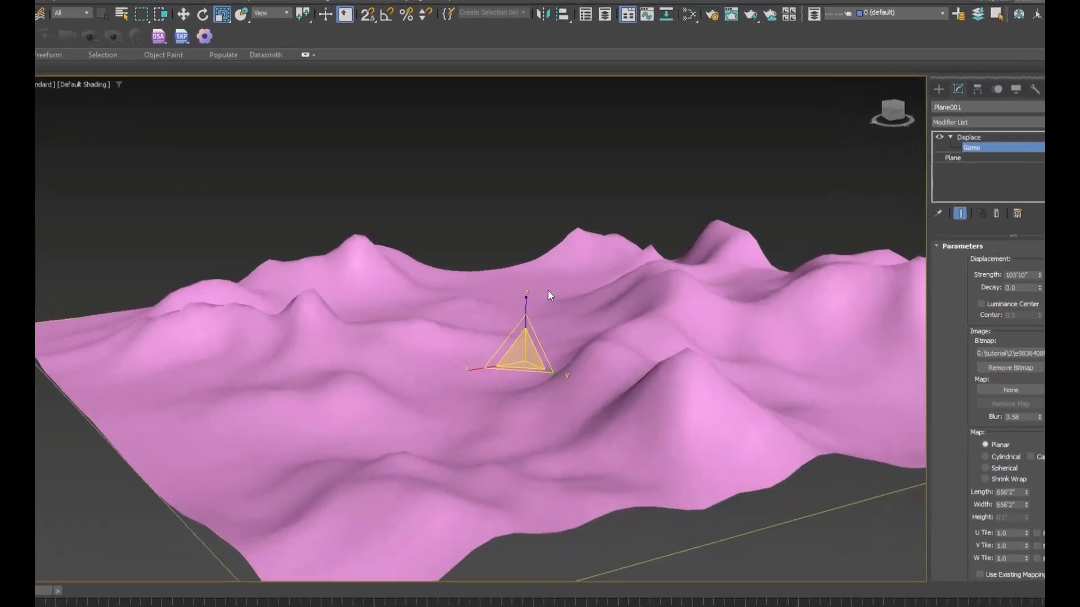
Step: Activate the Move tool and switch the viewport to the Front view, framing the terrain's whole wireframe profile
right_click(321, 349)
left_click(350, 364)
middle_click_drag(430, 388, 435, 392)
middle_click_drag(629, 359, 656, 399)
key("f")
key("z")
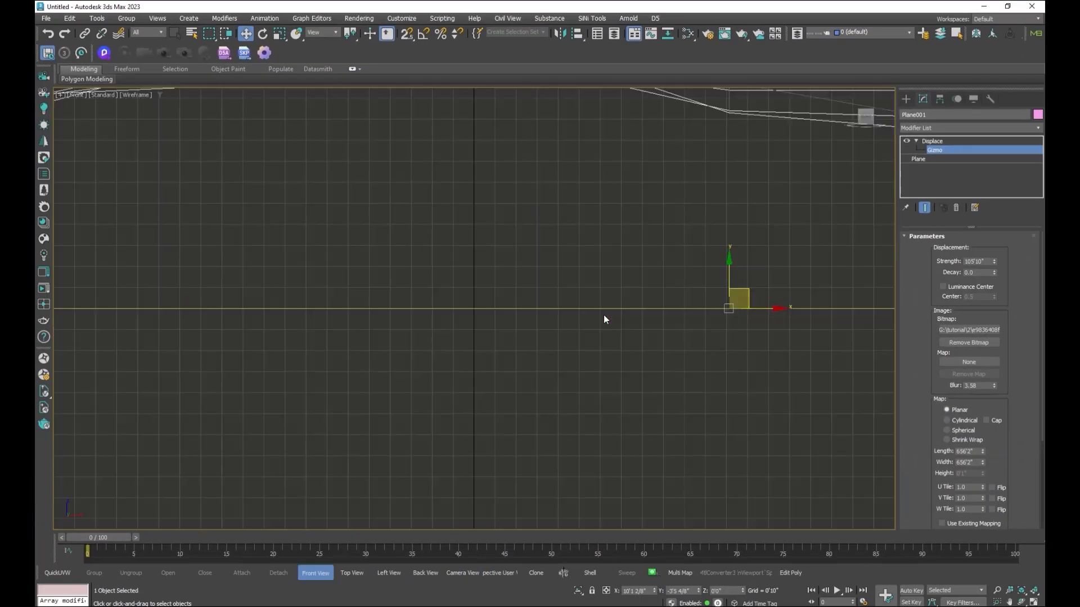
middle_click_drag(712, 333, 663, 340)
scroll(663, 340, "up", 3)
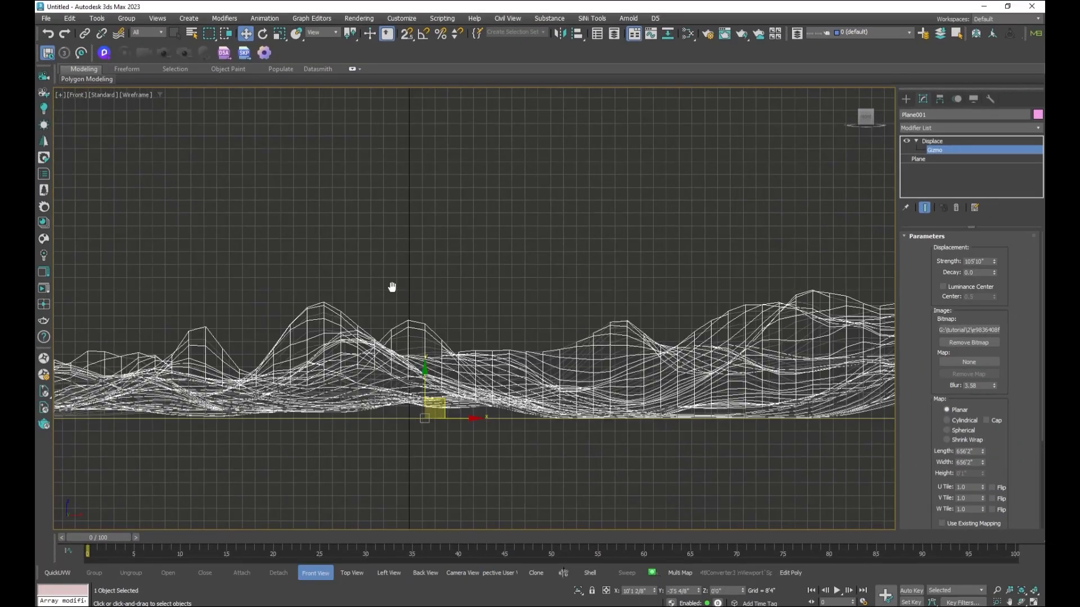
middle_click_drag(393, 289, 426, 297)
left_click(77, 95)
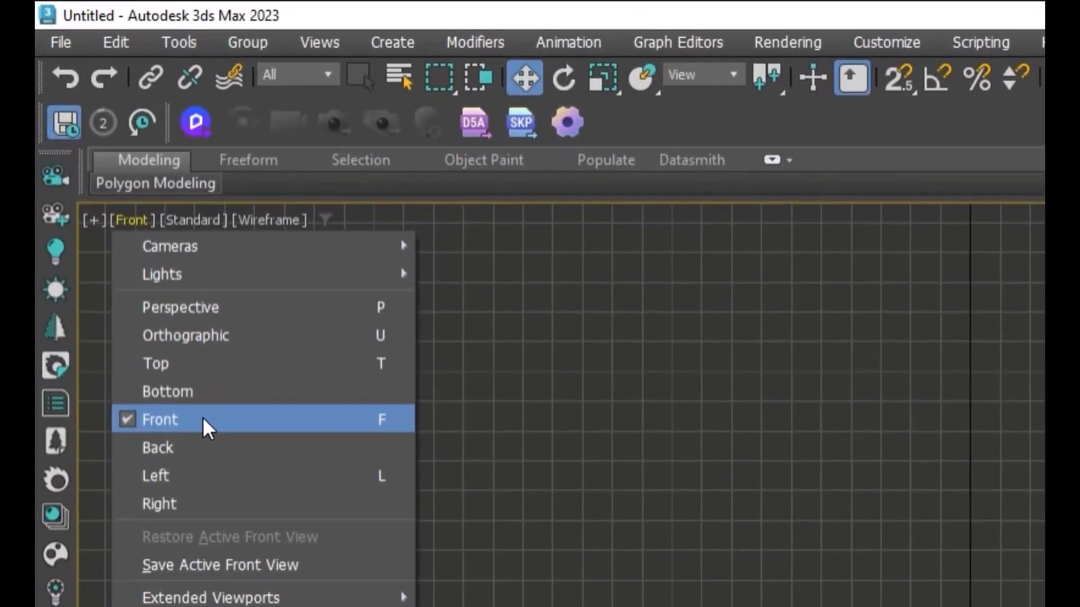
left_click(197, 403)
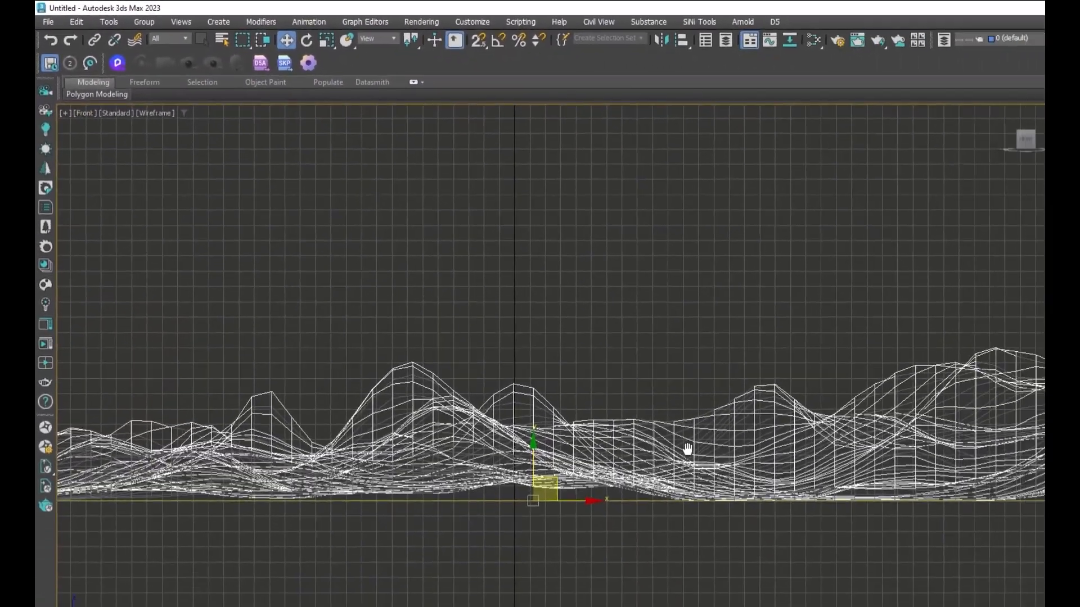
middle_click_drag(687, 449, 641, 451)
scroll(641, 451, "down", 3)
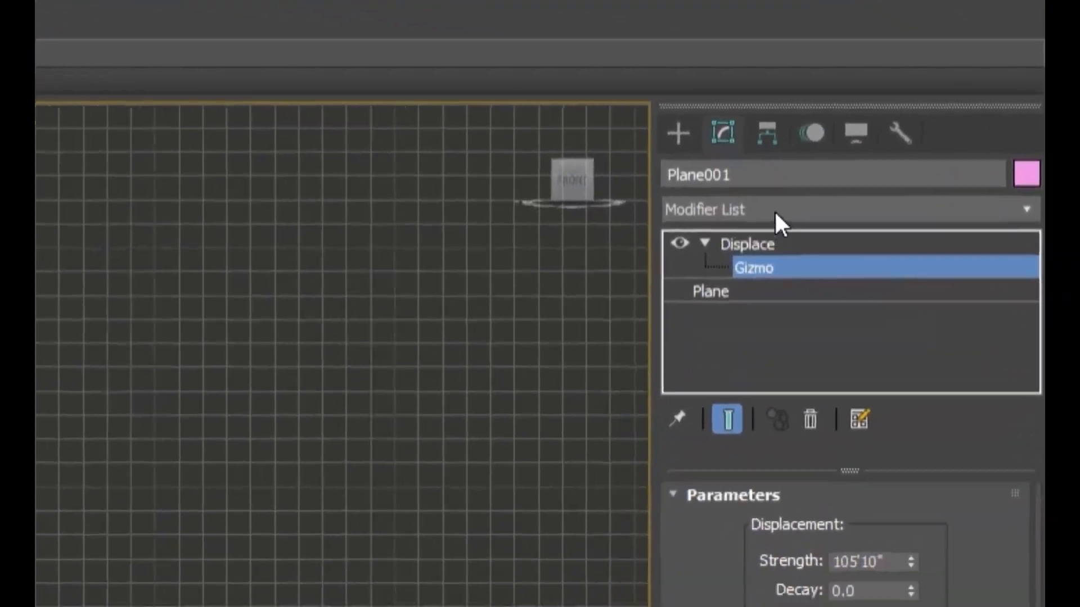
Step: Add a Poly Select modifier above Displace and activate its Vertex level
left_click(752, 222)
scroll(752, 253, "down", 2)
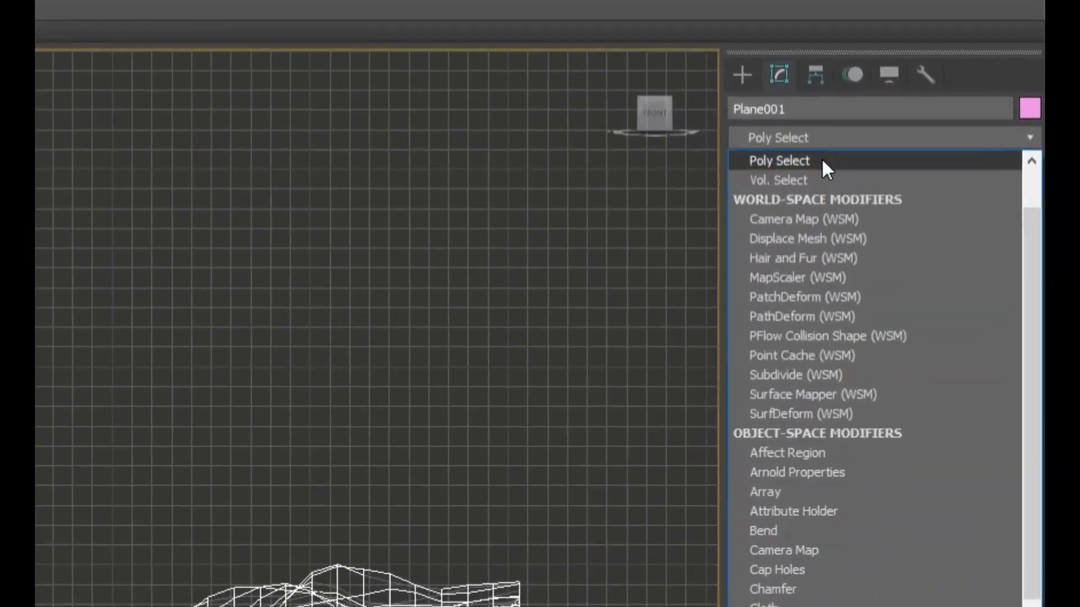
left_click(822, 161)
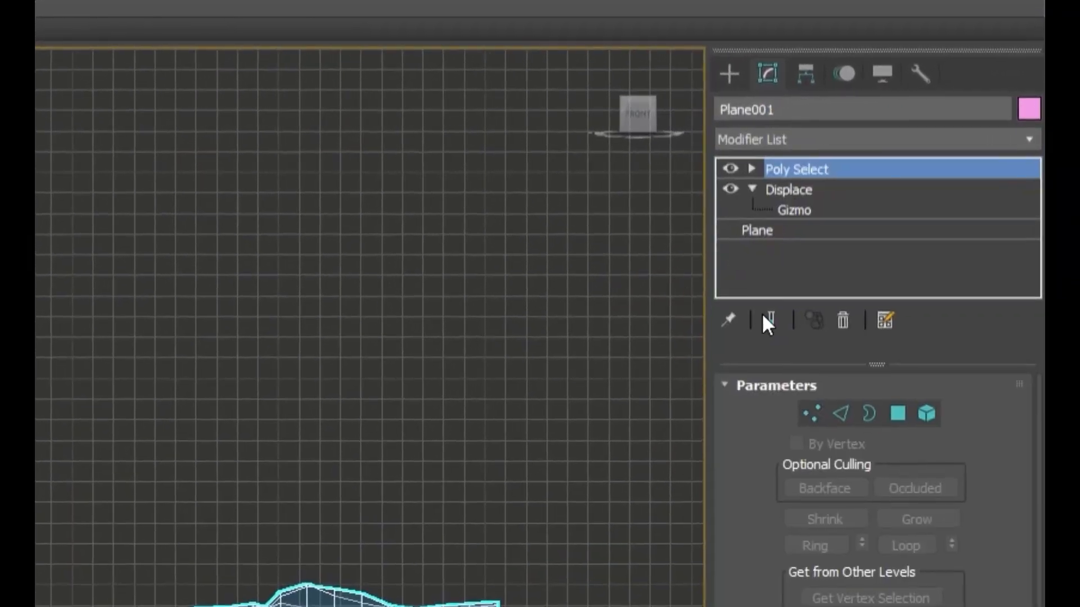
left_click(774, 189)
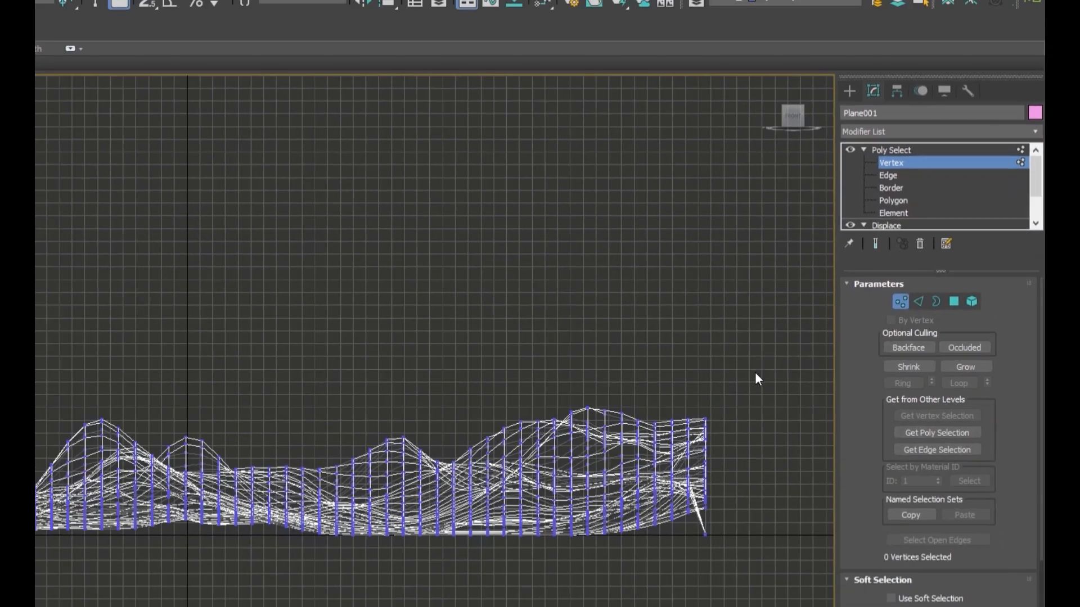
Step: Select the vertices along the terrain's upper peaks with a selection region and display them in an orbited, shaded view
left_click_drag(774, 306, 178, 376)
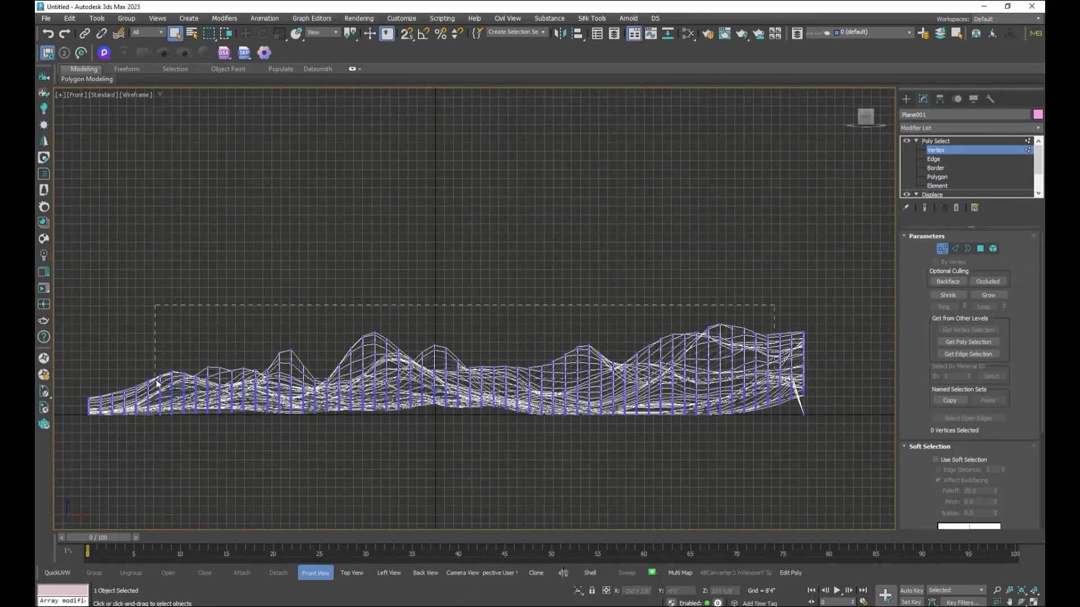
mouse_move(279, 385)
middle_mouse_down("alt")
mouse_move(312, 363)
mouse_move(585, 359)
mouse_move(607, 346)
middle_mouse_up("alt")
key("F3")
scroll(585, 359, "up", 2)
middle_click_drag(479, 343, 595, 327, "alt")
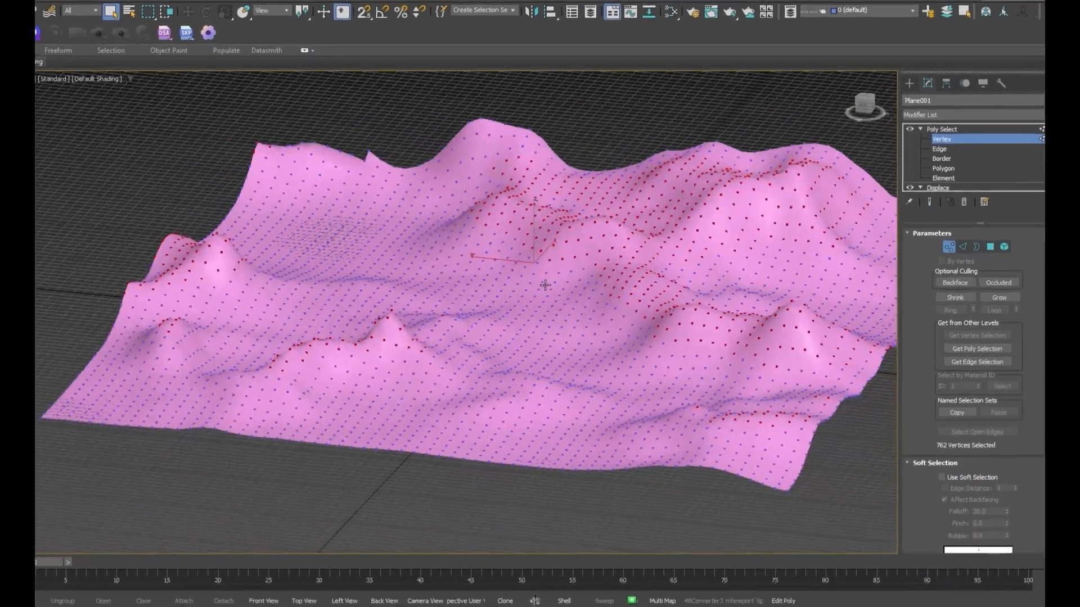
right_click(572, 330)
left_click(593, 338)
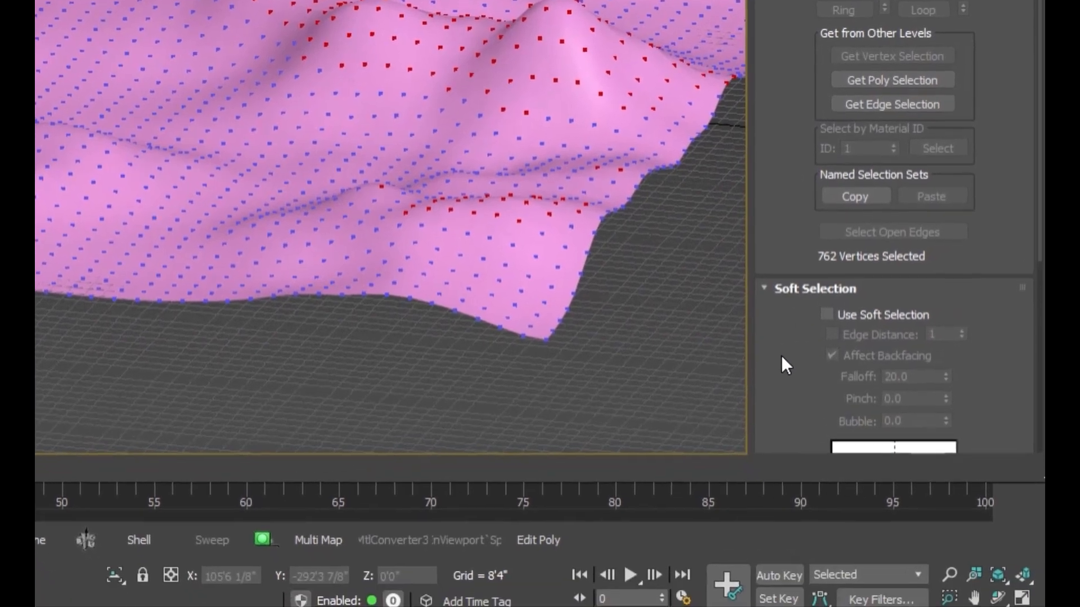
Step: Turn Use Soft Selection on and back off for the selected peak vertices
left_click_drag(827, 586, 865, 437)
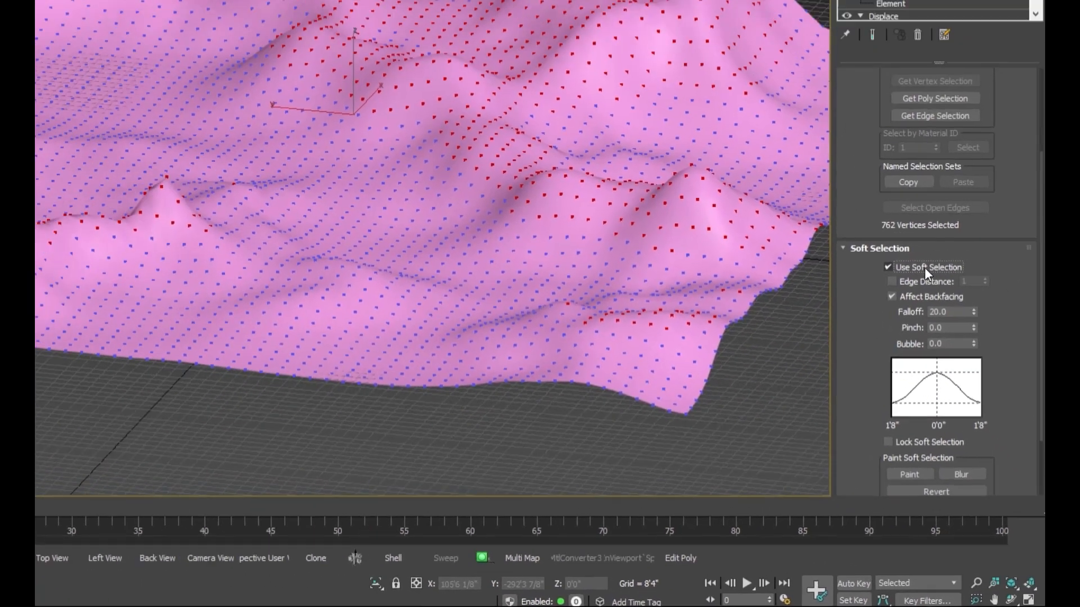
left_click(861, 137)
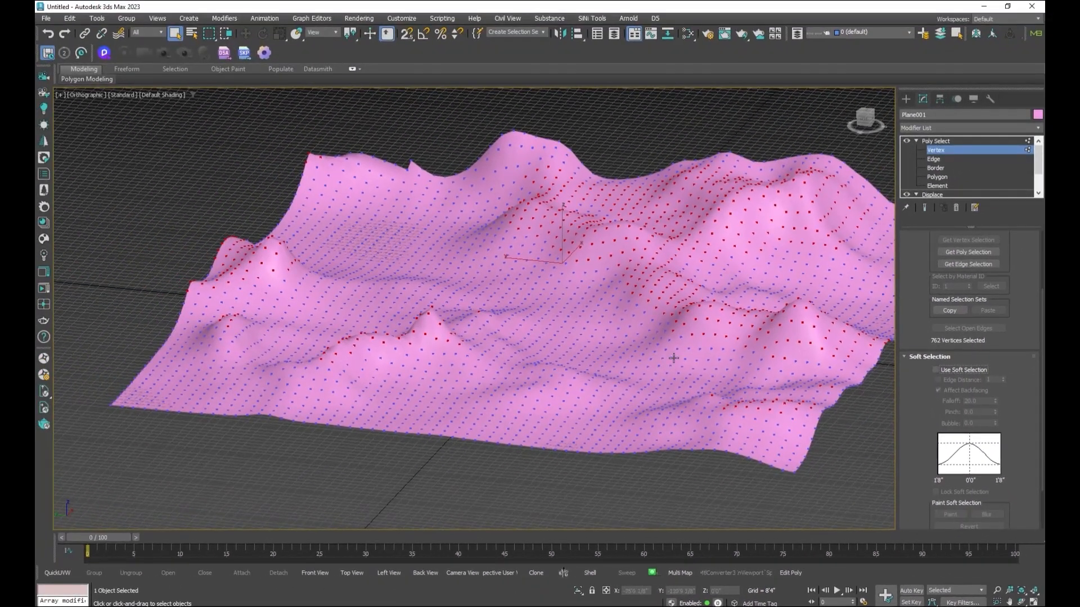
Step: Enable Use Soft Selection for the selected peak vertices and raise its Falloff to about 581
middle_click_drag(276, 126, 279, 93, "alt")
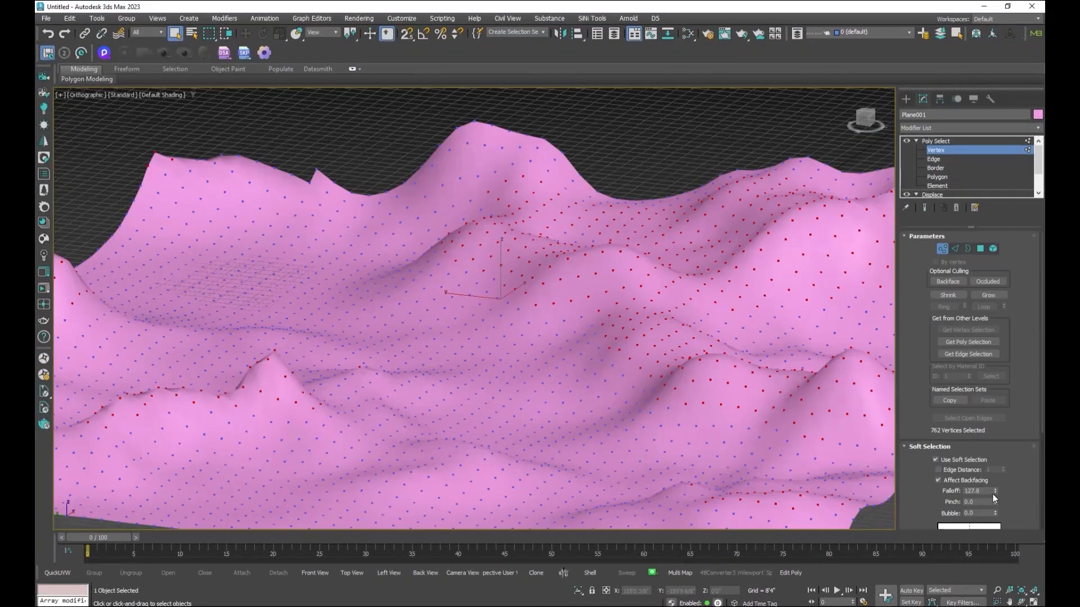
left_click_drag(994, 494, 992, 290)
left_click_drag(992, 336, 992, 225)
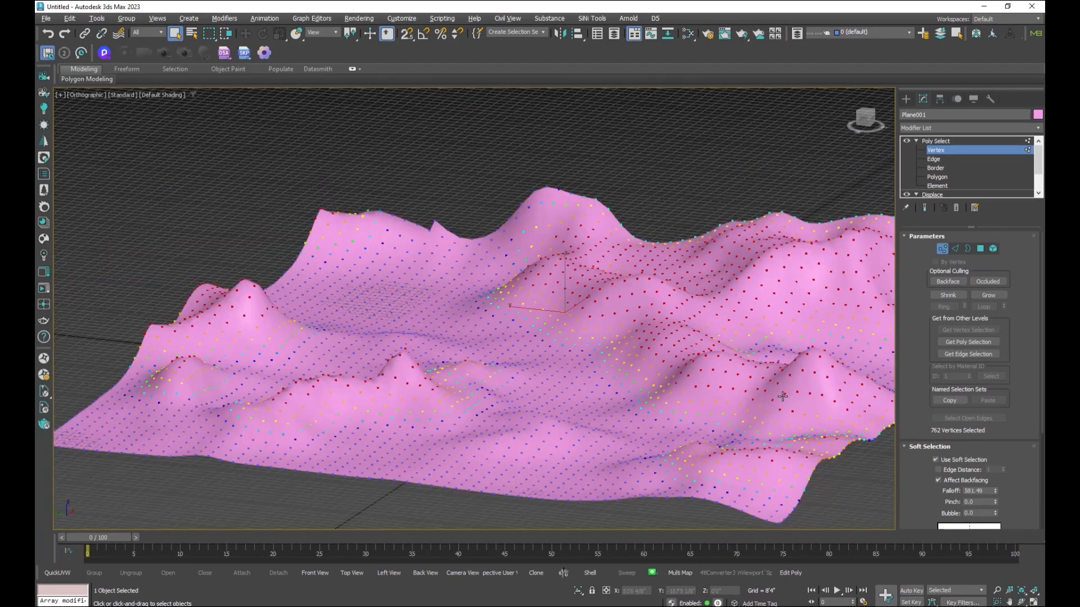
middle_click_drag(832, 388, 775, 389, "alt")
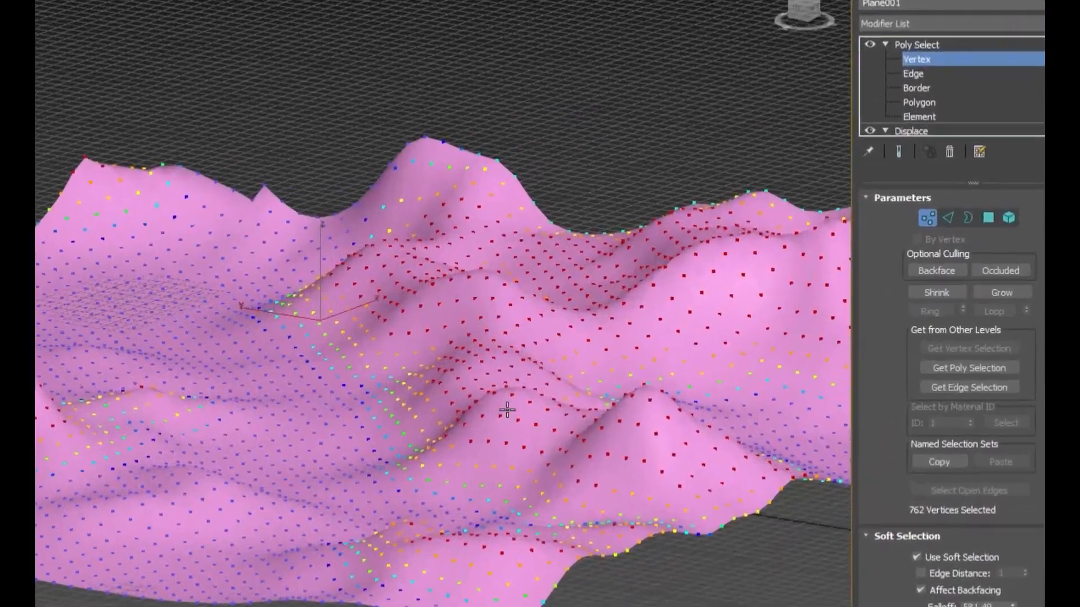
right_click(671, 364)
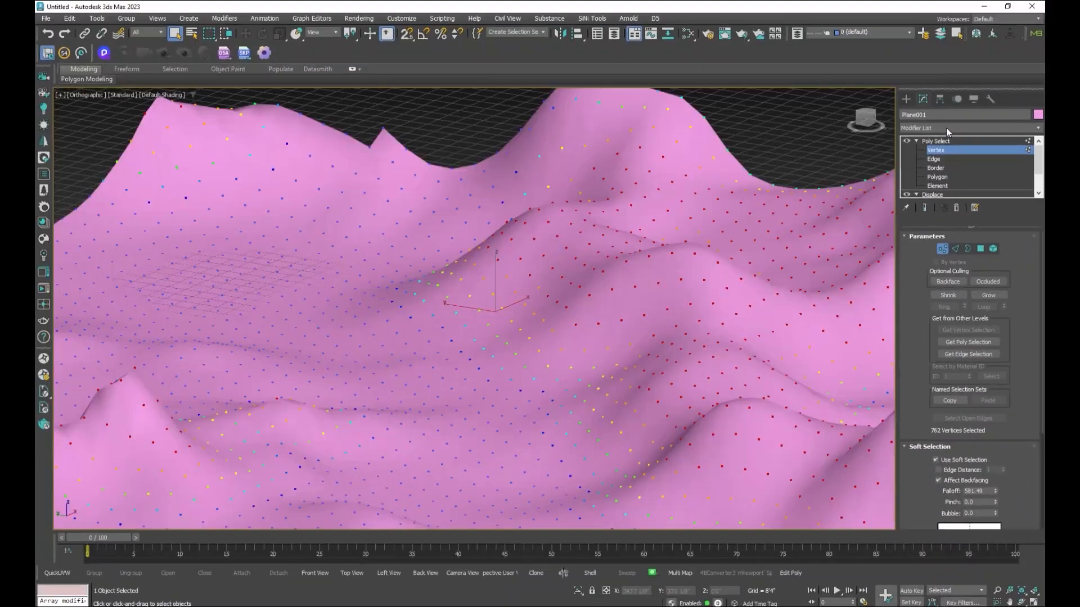
Step: Add a Noise modifier above Poly Select with scale about 13 and strengths X 6'9 3/8", Y 6'0 4/8" and Z 4'8 6/8"
left_click(946, 127)
key("n")
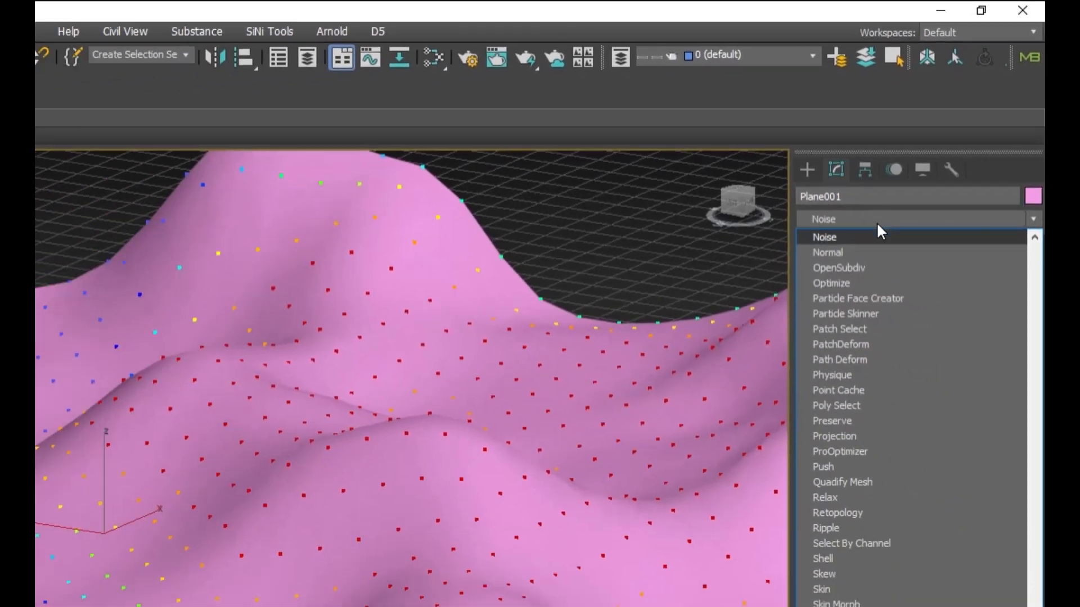
left_click(947, 137)
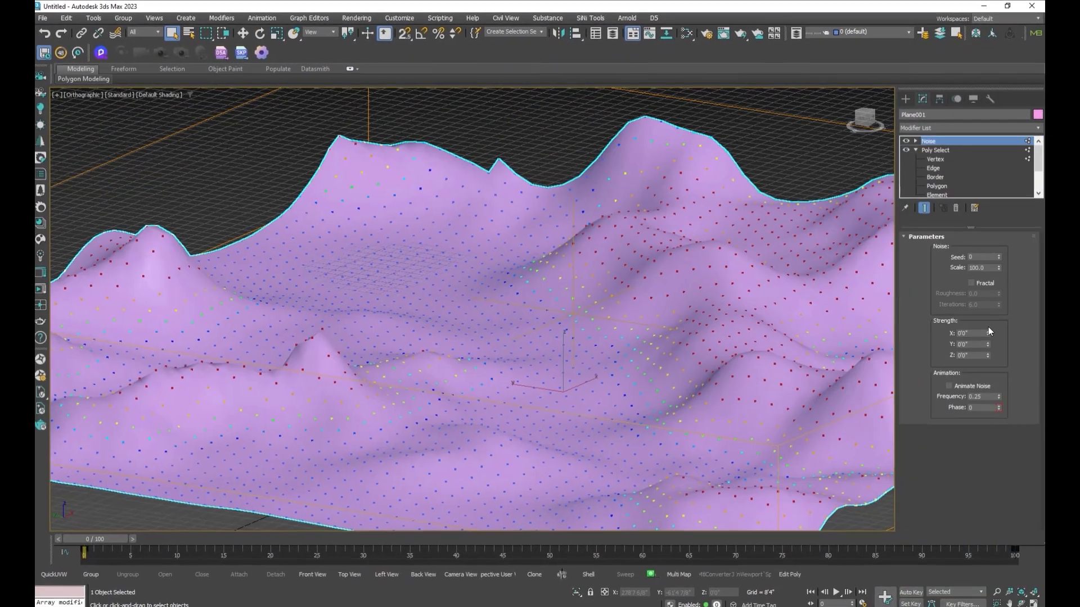
left_click_drag(988, 333, 986, 286)
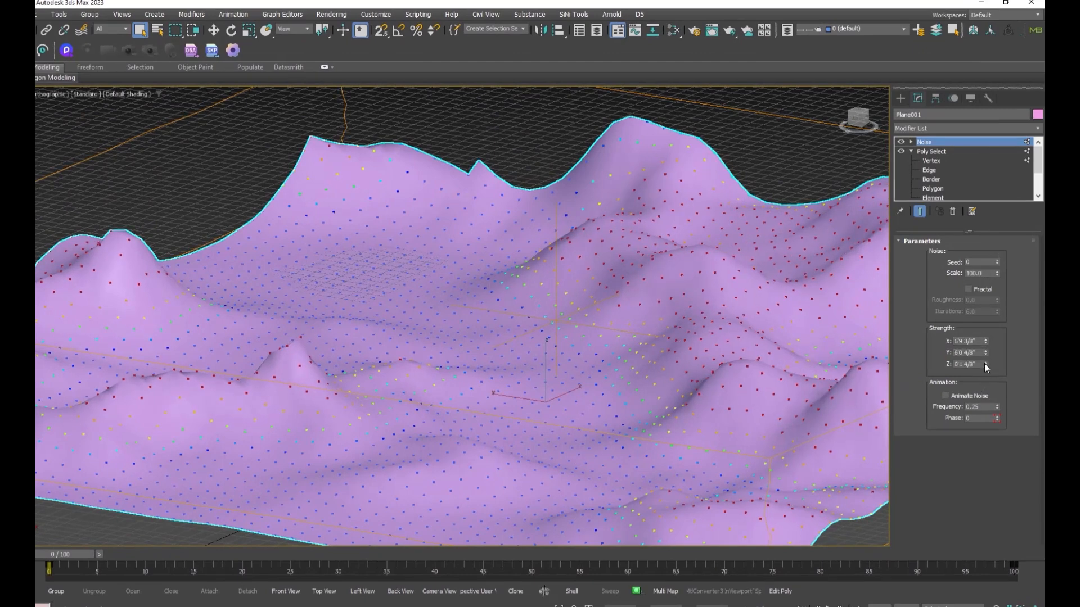
left_click_drag(996, 274, 994, 323)
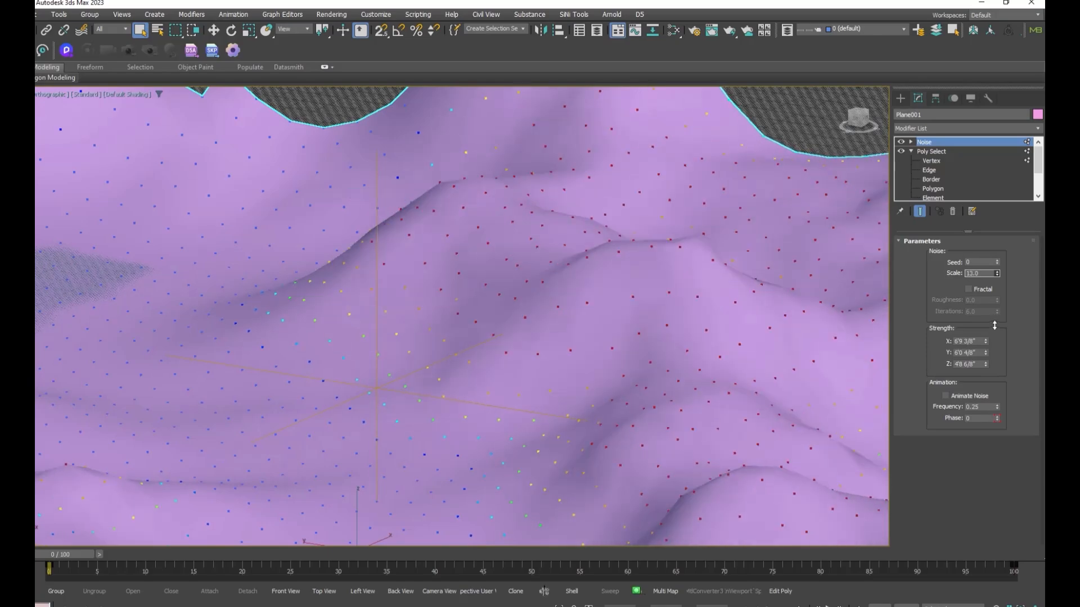
Step: Leave the terrain's modifier settings, activate the Move tool and frame the whole terrain in the Top view
middle_click_drag(652, 316, 607, 285)
scroll(613, 247, "down", 5)
left_click(901, 99)
right_click(634, 360)
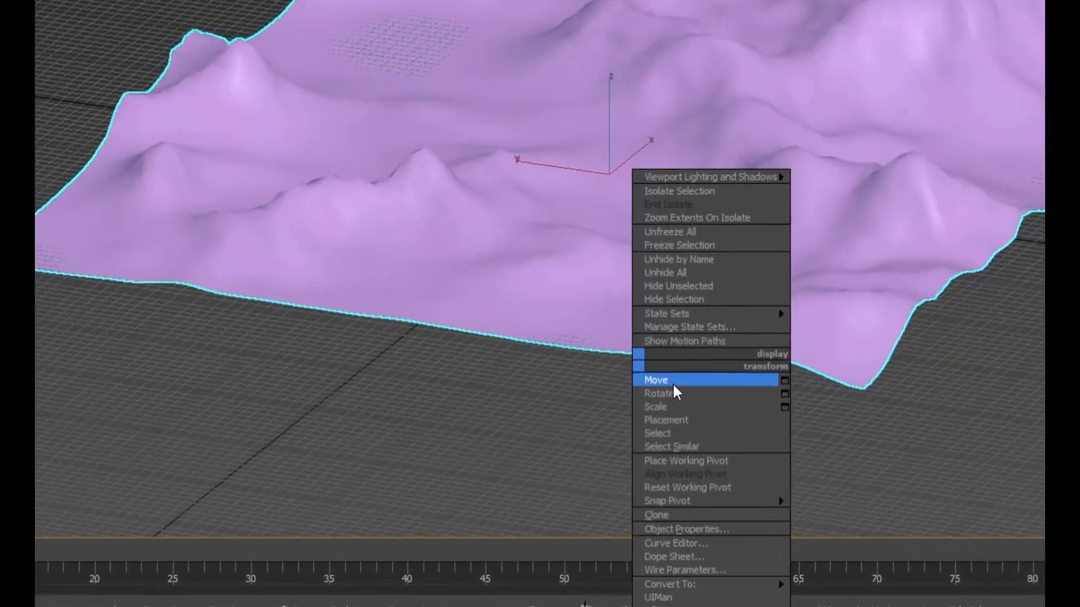
left_click(656, 381)
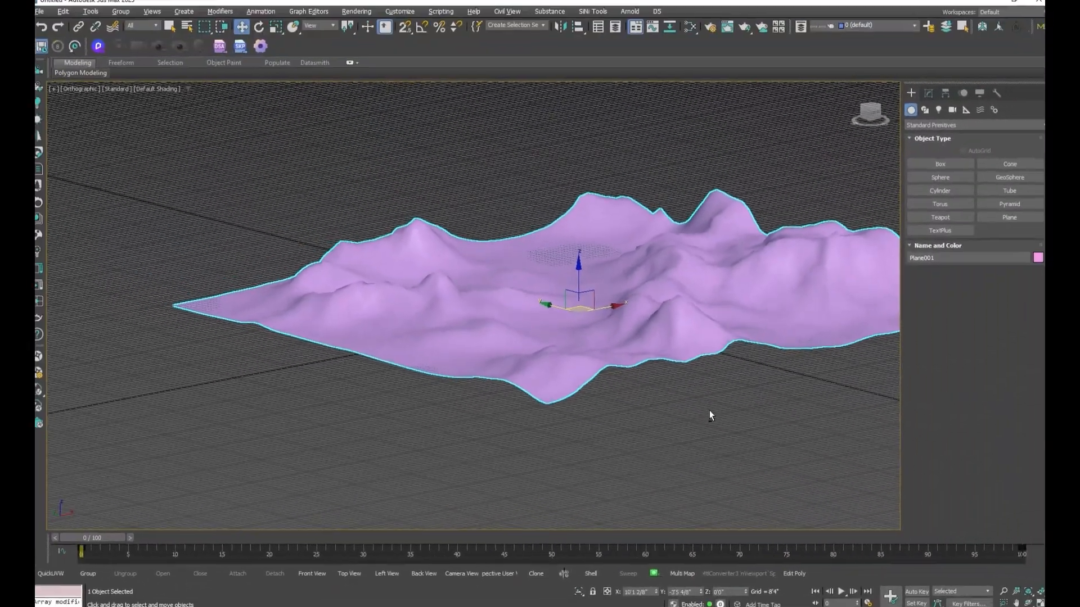
key("t")
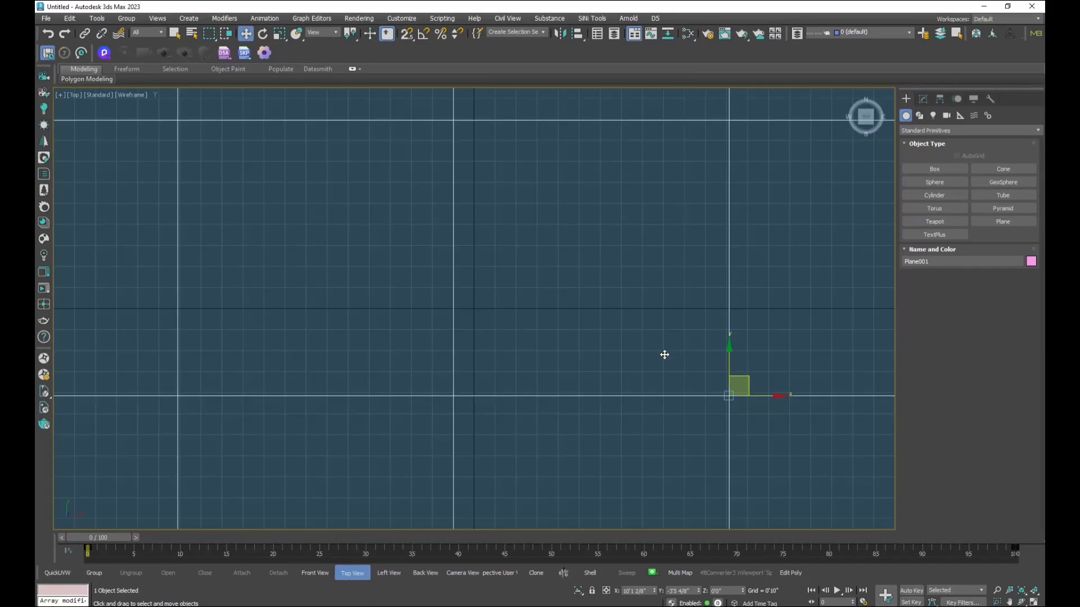
key("z")
middle_click_drag(760, 357, 725, 365, "alt")
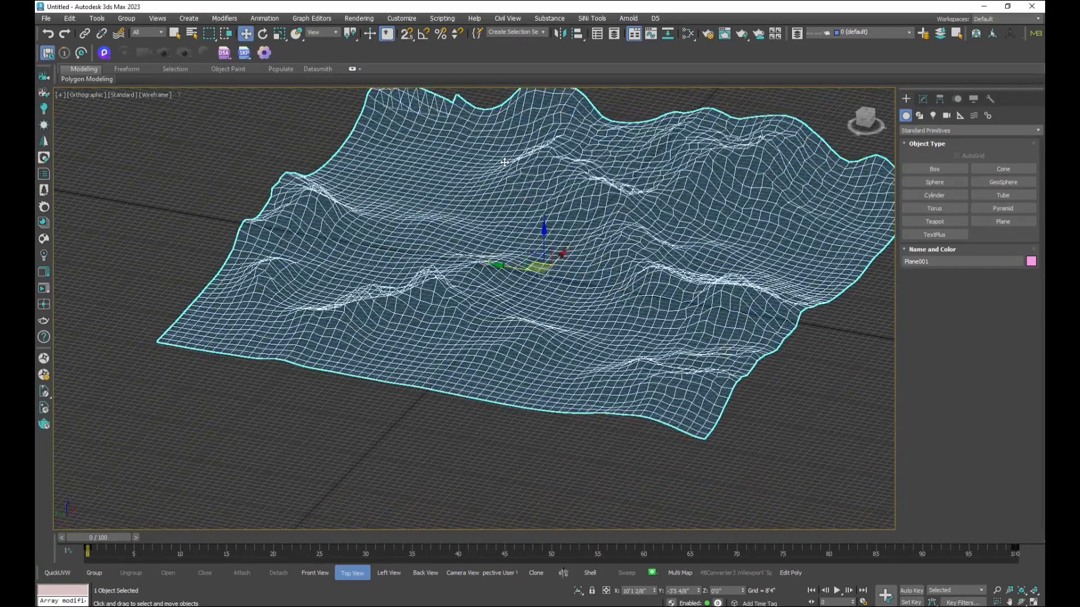
middle_click_drag(510, 150, 485, 178)
key("t")
key("z")
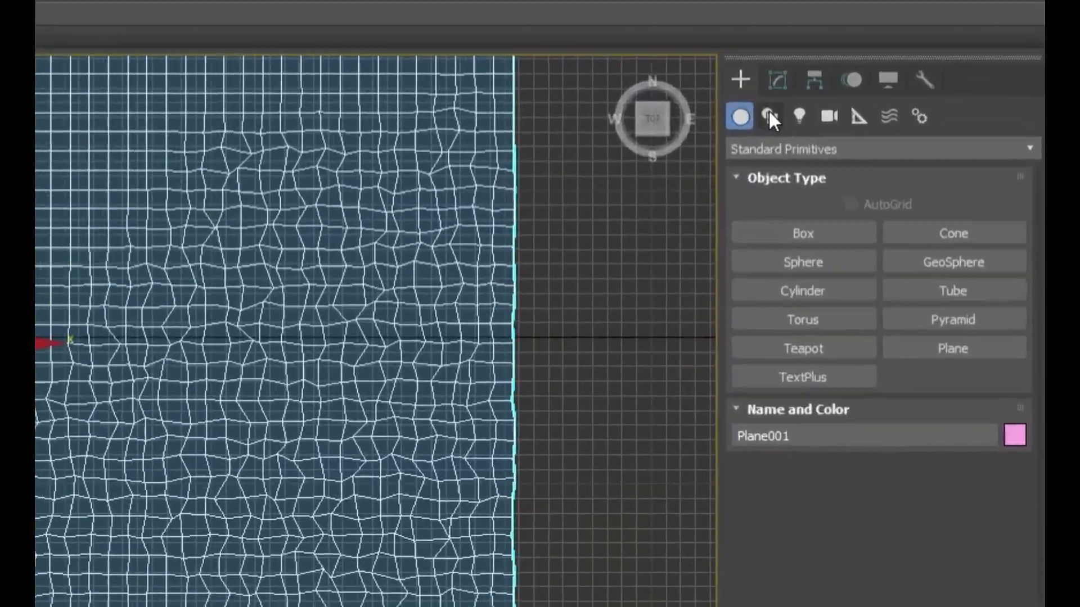
Step: Draw a curved Line spline over the terrain in the Top view, running from the upper right to the lower middle
left_click(919, 115)
left_click(938, 181)
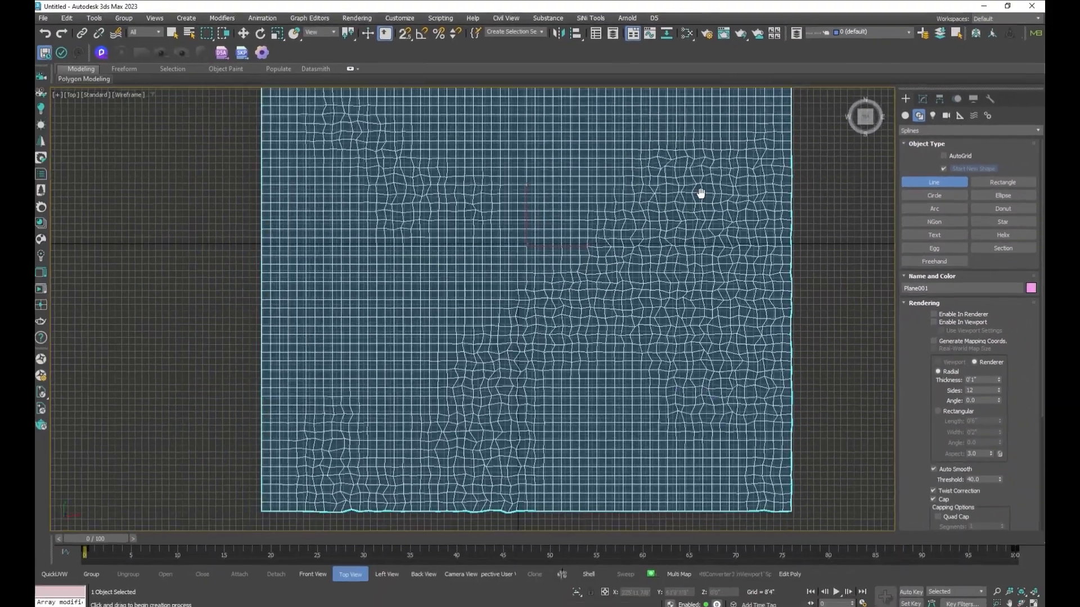
left_click(724, 162)
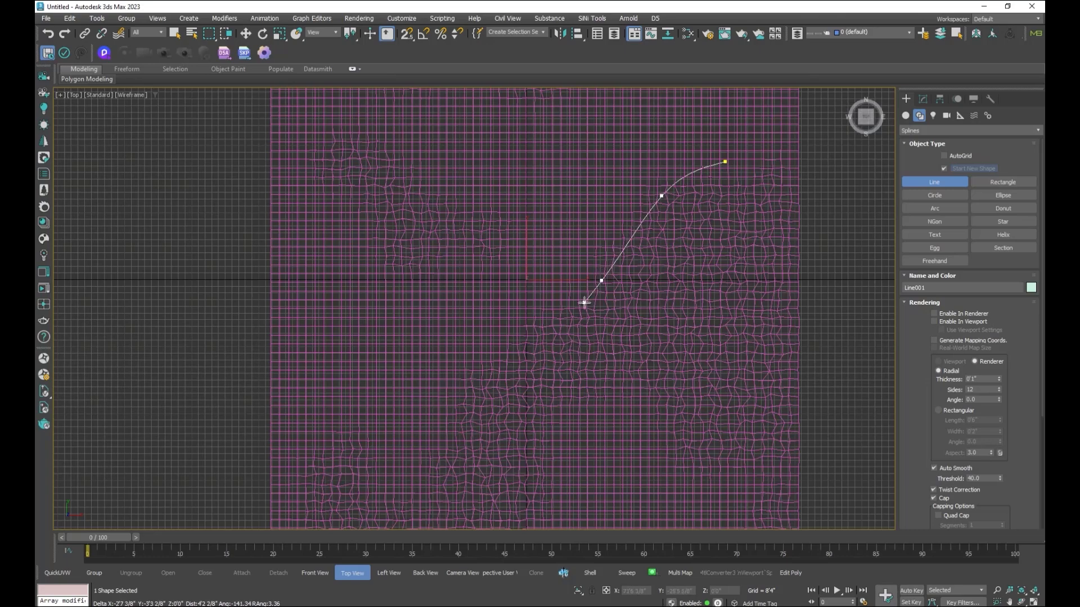
middle_click_drag(543, 343, 568, 269)
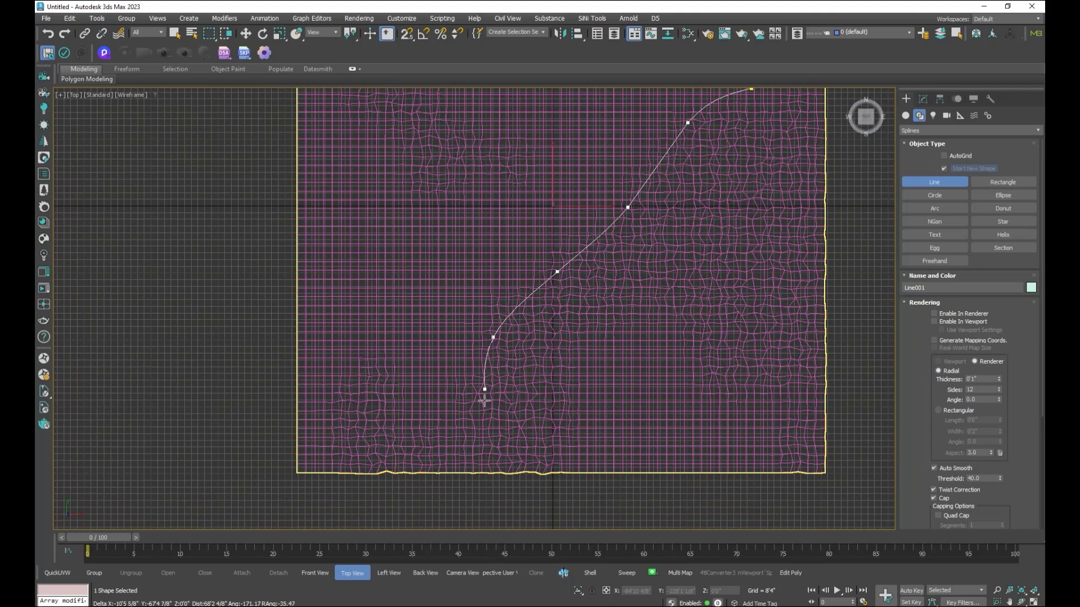
right_click(336, 415)
Step: Show the scene shaded in an orbited view and raise the line above the terrain to Z about 30'6"
mouse_move(484, 395)
middle_mouse_down()
mouse_move(491, 409)
mouse_move(564, 340)
mouse_move(582, 364)
mouse_move(555, 350)
middle_mouse_up()
scroll(509, 405, "down", 3)
key("w")
scroll(579, 356, "up", 4)
key("F3")
scroll(568, 309, "up", 4)
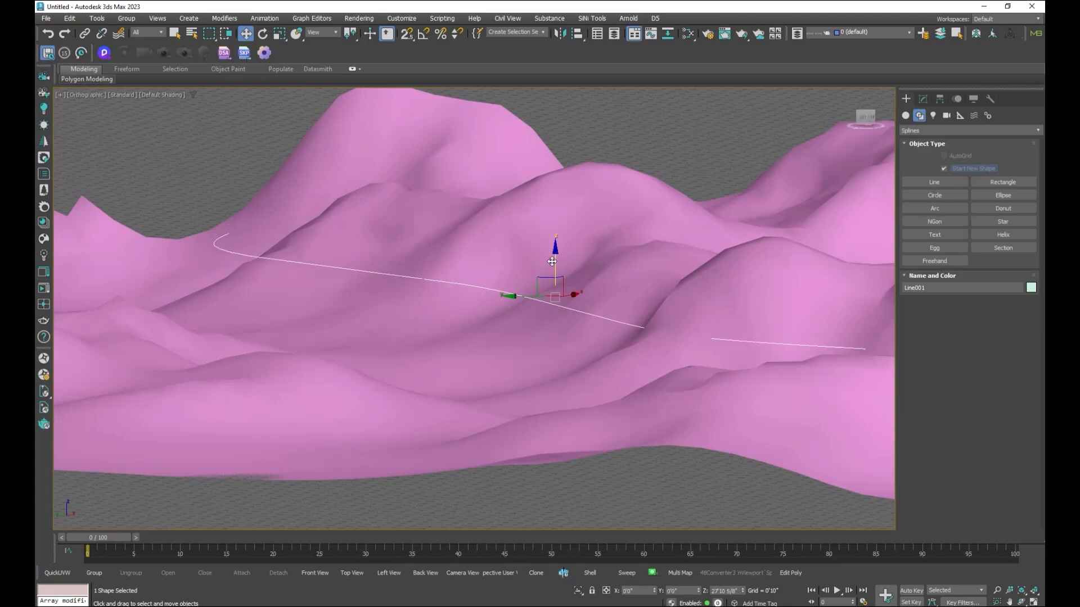
left_click_drag(552, 268, 552, 263)
scroll(580, 341, "down", 3)
scroll(548, 357, "down", 3)
middle_click_drag(583, 347, 543, 392, "alt")
scroll(522, 358, "up", 4)
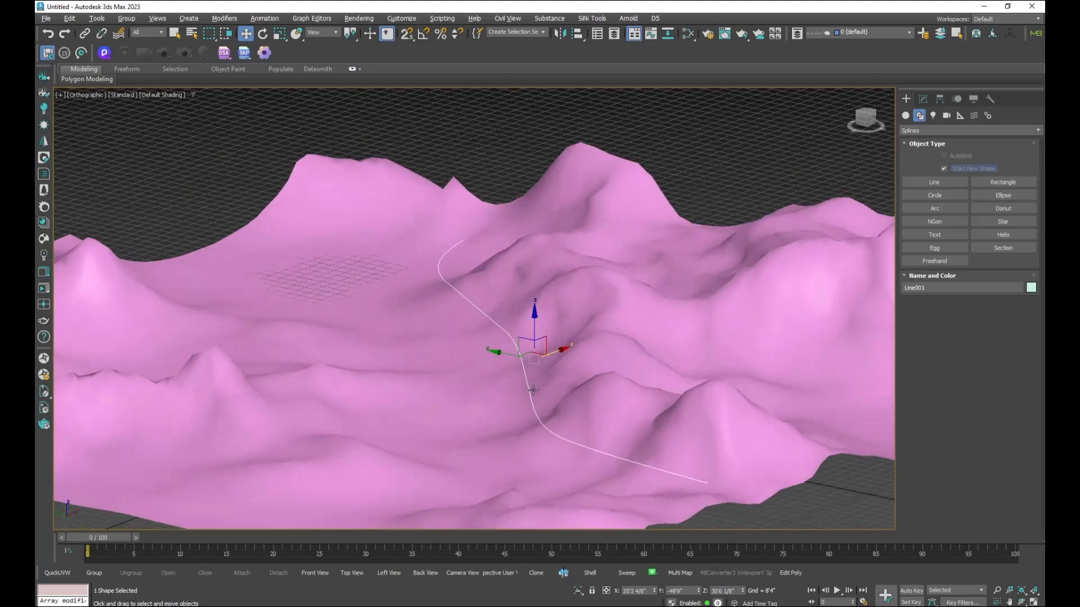
scroll(542, 394, "up", 3)
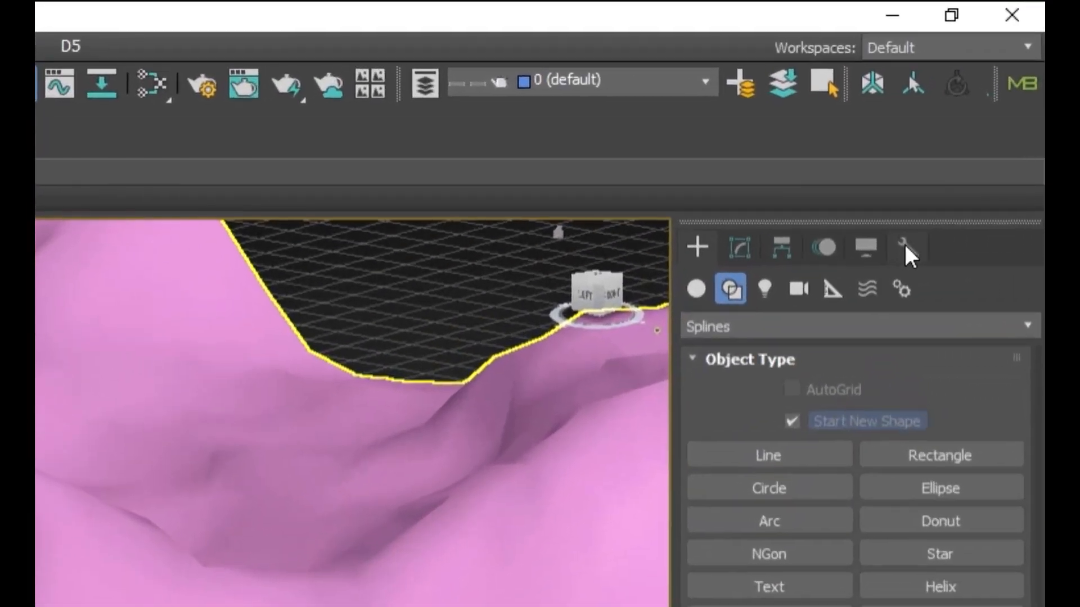
Step: Open the Glue utility from the list of additional utilities
left_click(990, 99)
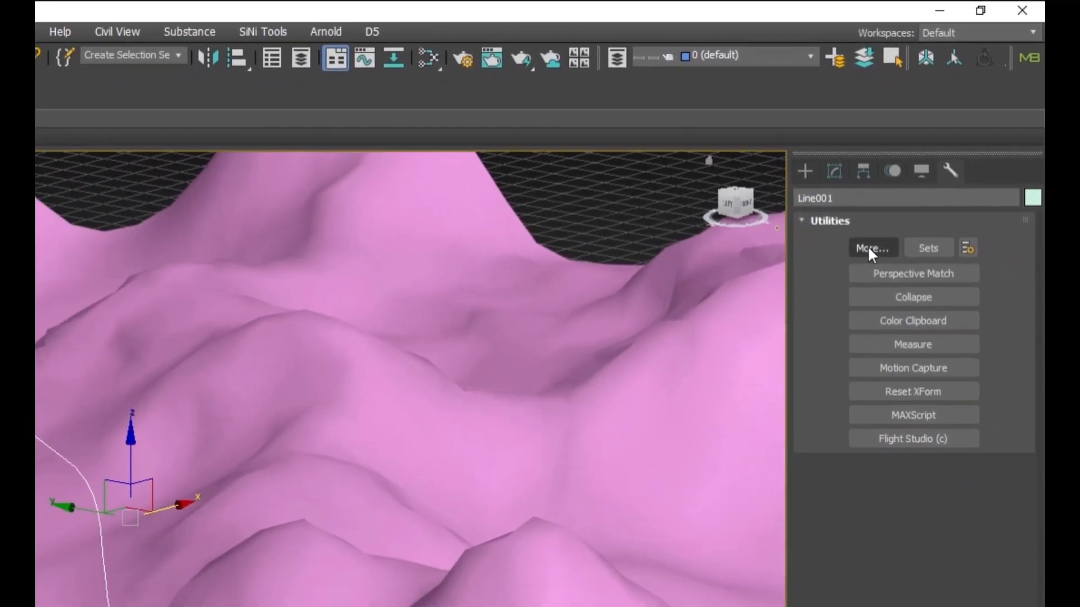
left_click(850, 279)
left_click(53, 469)
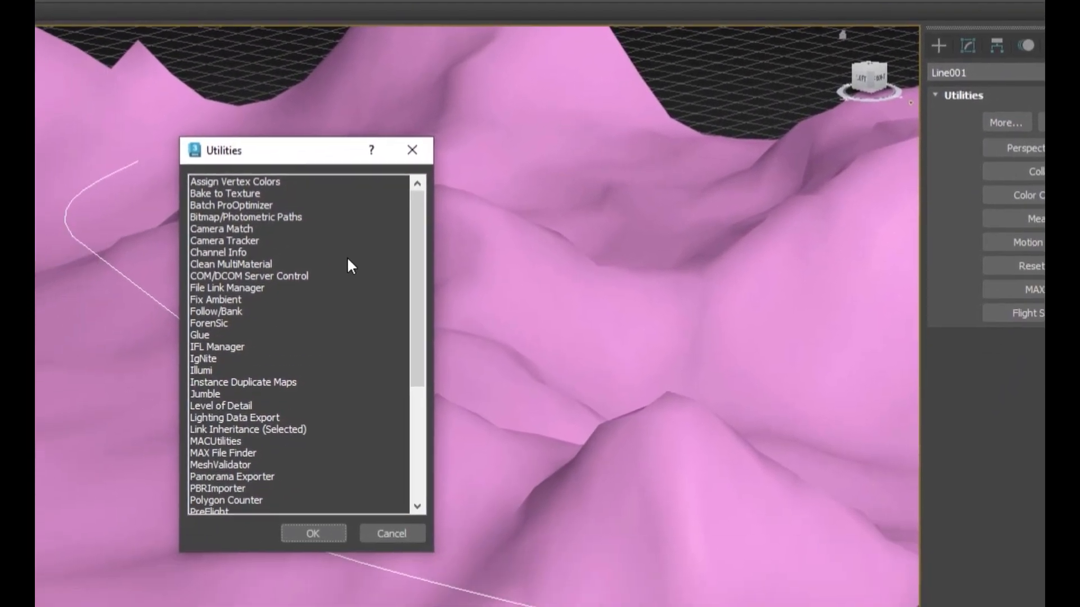
double_click(230, 307)
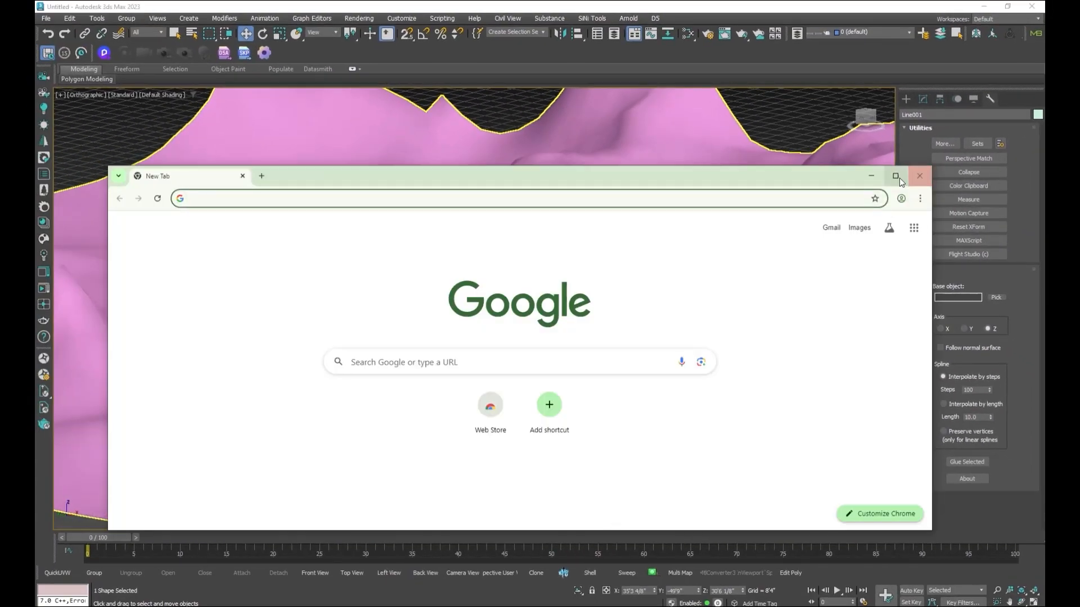
Step: Search for "glue 3ds max" in Chrome, view the iToo Software Glue Utility page and return to 3ds Max
left_click(895, 176)
type("glue 3ds")
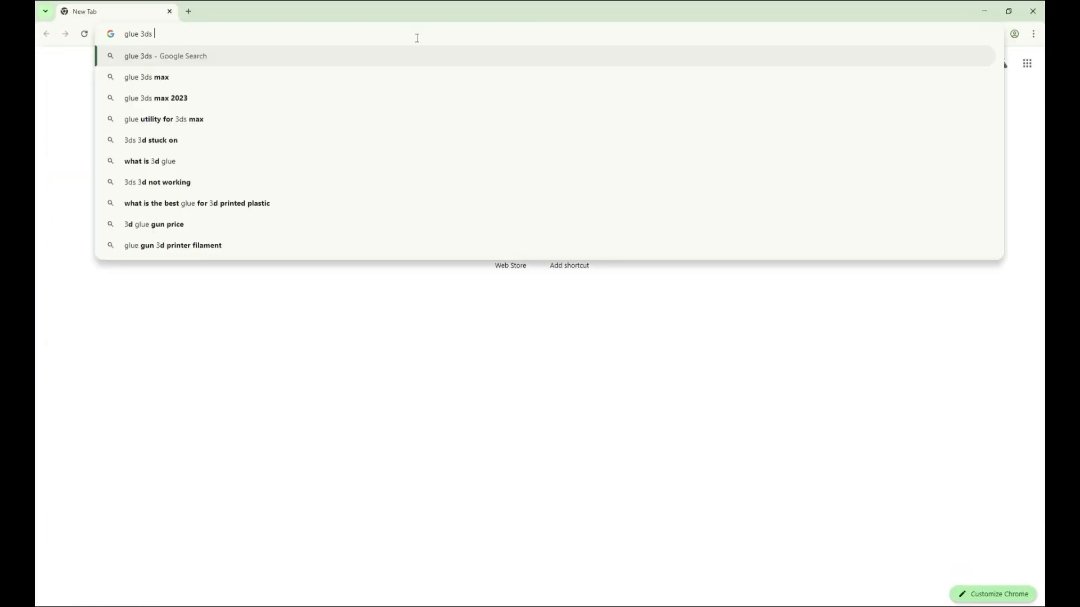
left_click(169, 77)
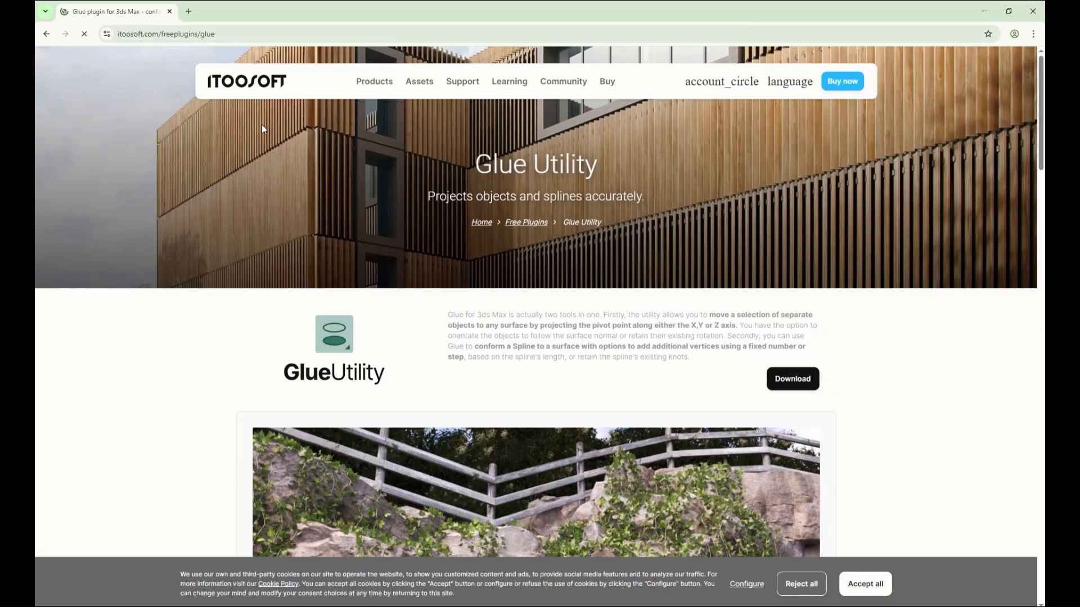
left_click(984, 12)
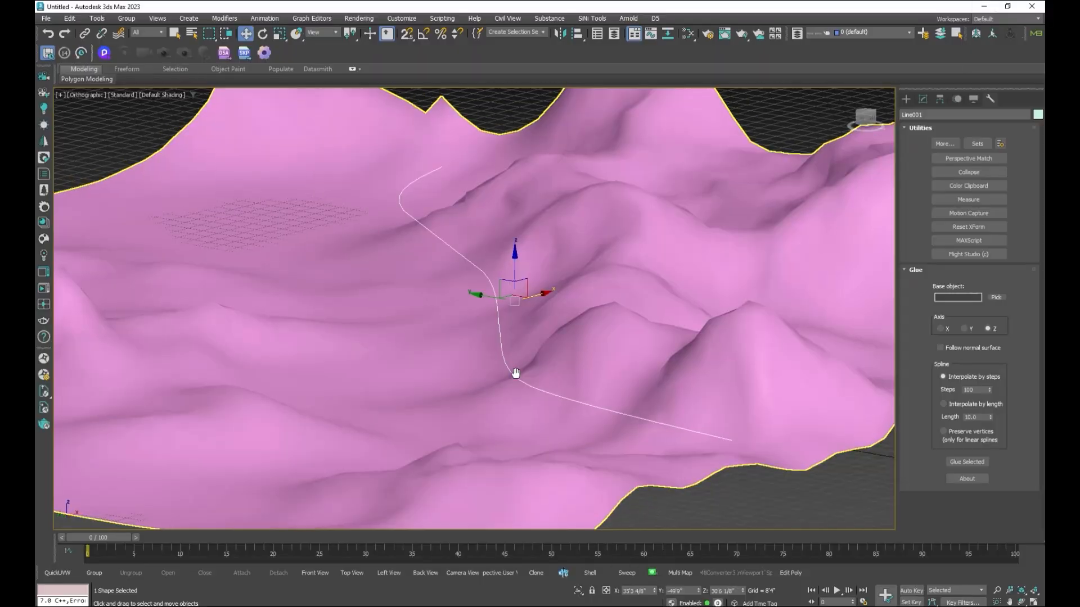
Step: Pick the terrain plane as Glue's base object and glue the selected line onto it along Z with 100 steps
middle_click_drag(515, 366, 524, 405)
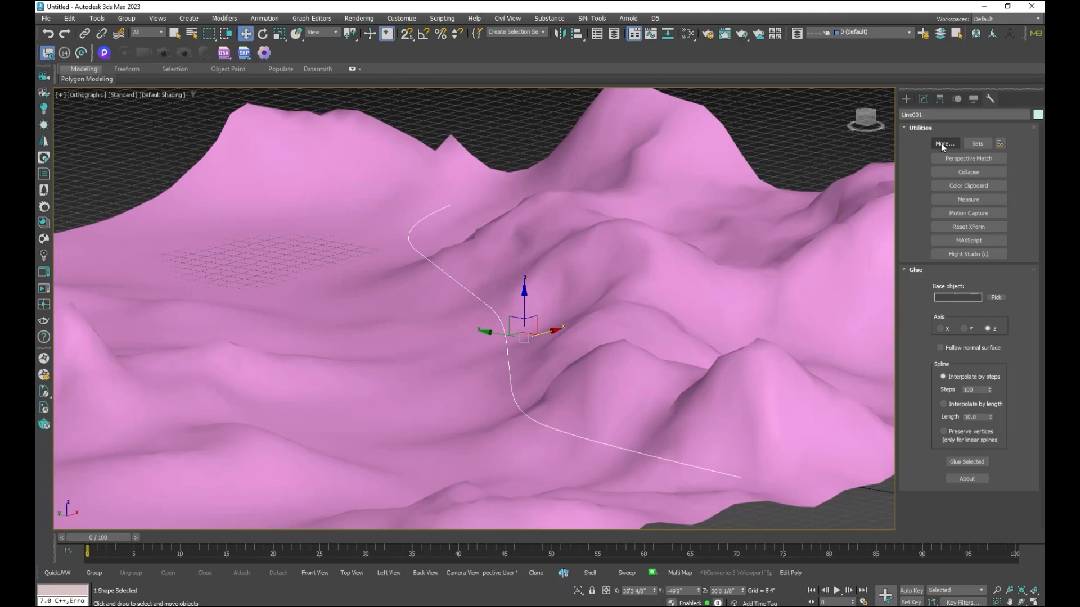
left_click(996, 297)
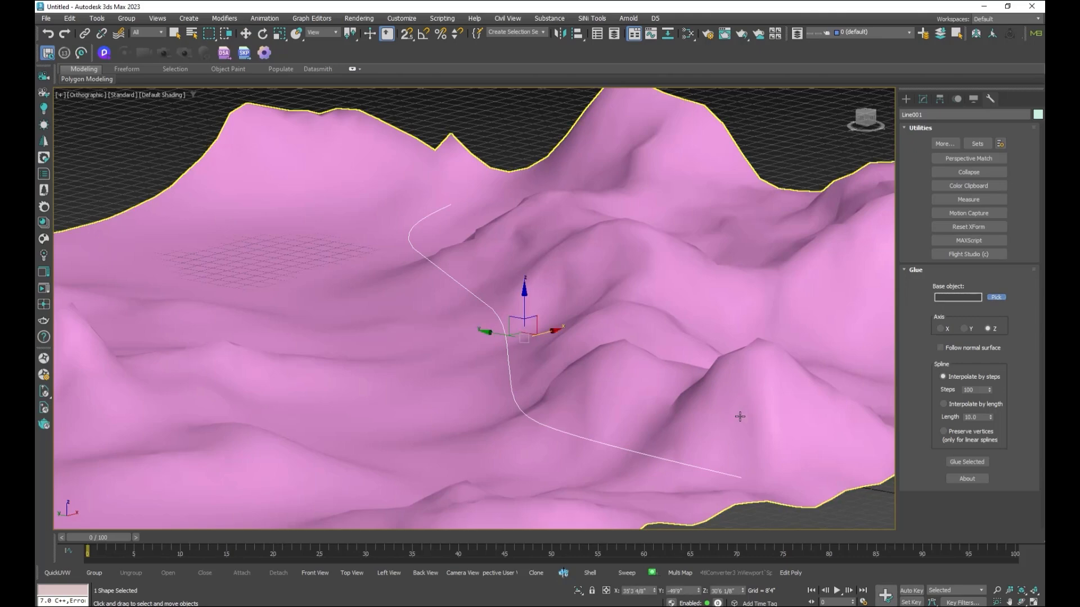
middle_click_drag(620, 397, 622, 378)
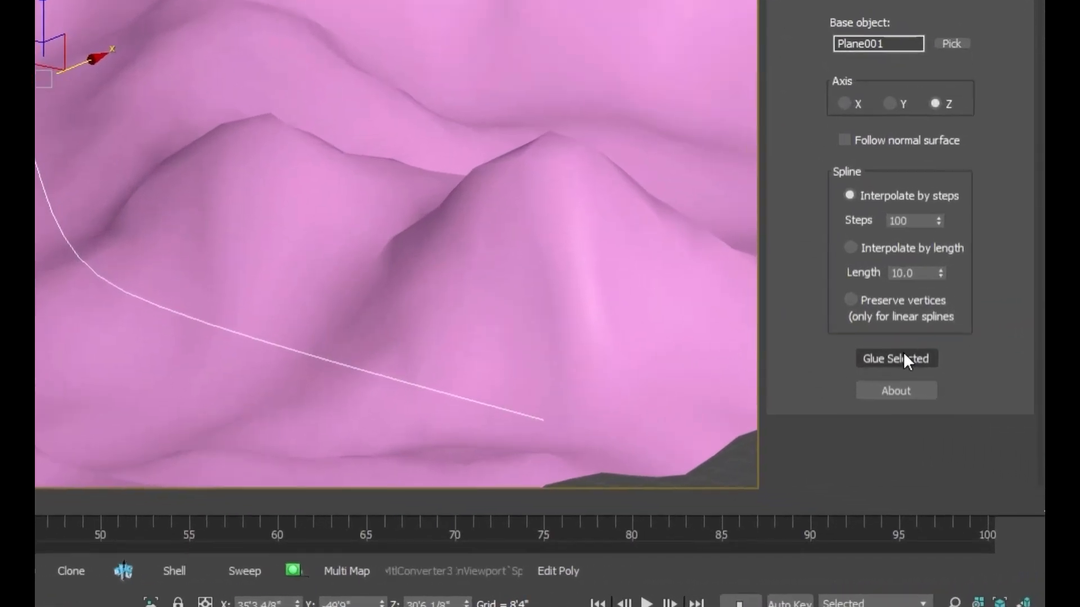
left_click(967, 462)
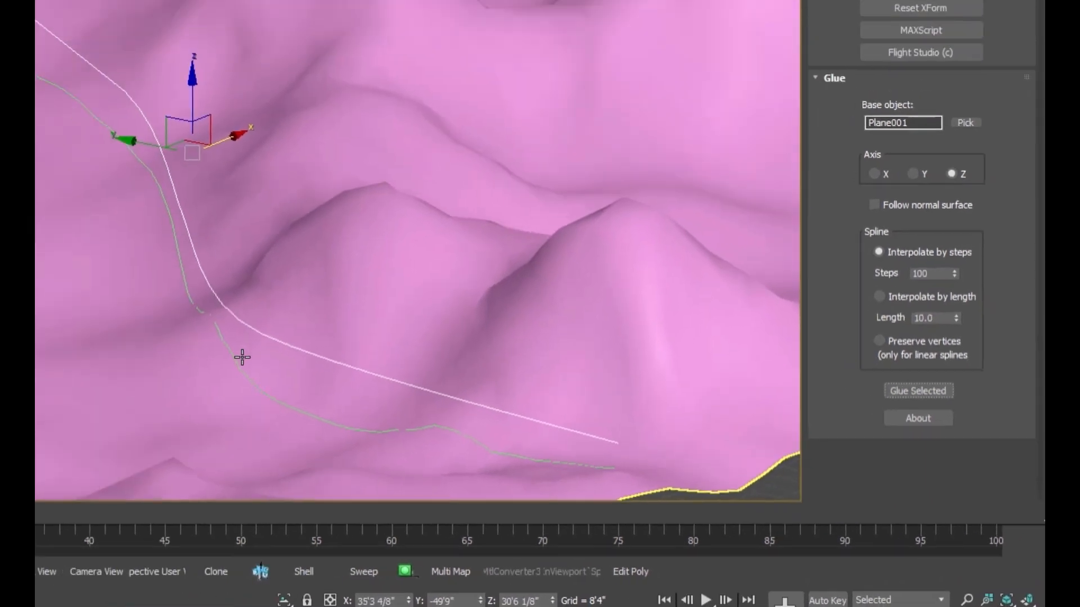
Step: Move the original line far above the terrain and select the glued line on its surface
middle_click_drag(241, 357, 551, 432, "alt")
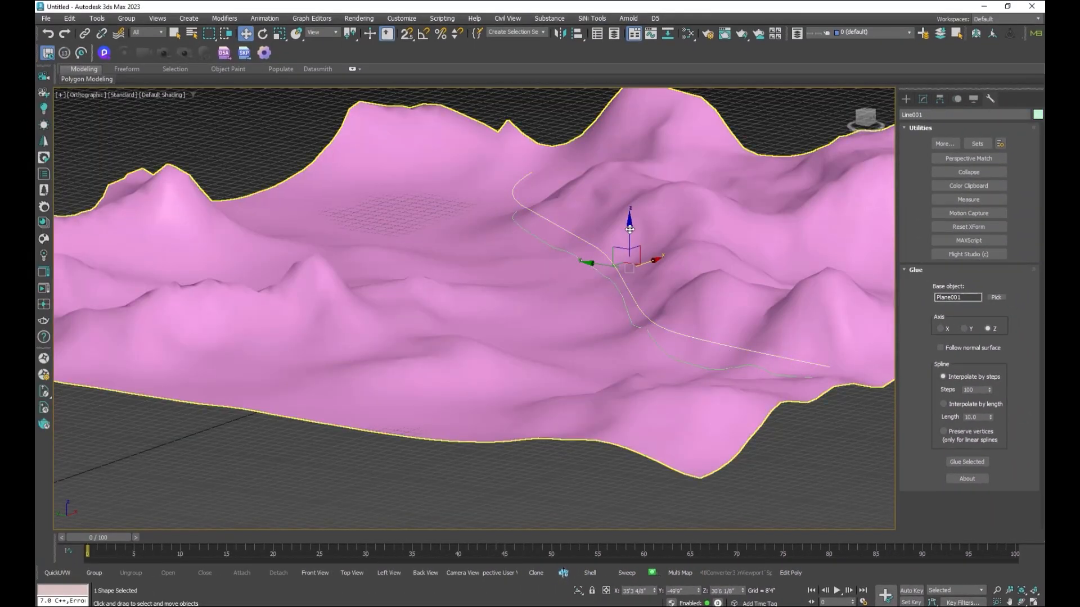
scroll(657, 362, "up", 5)
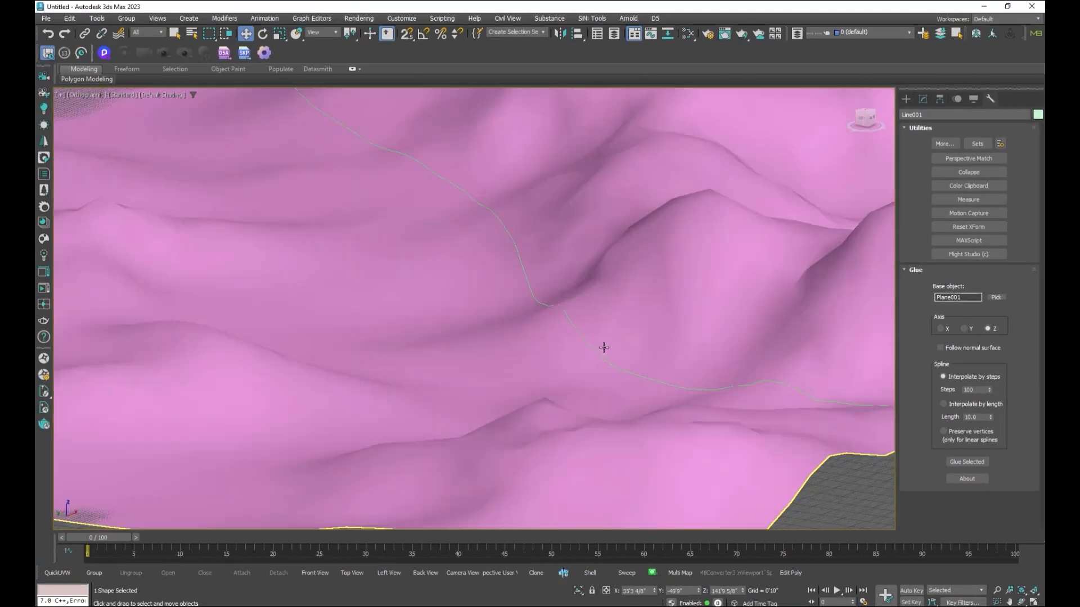
middle_click_drag(561, 370, 602, 345, "alt")
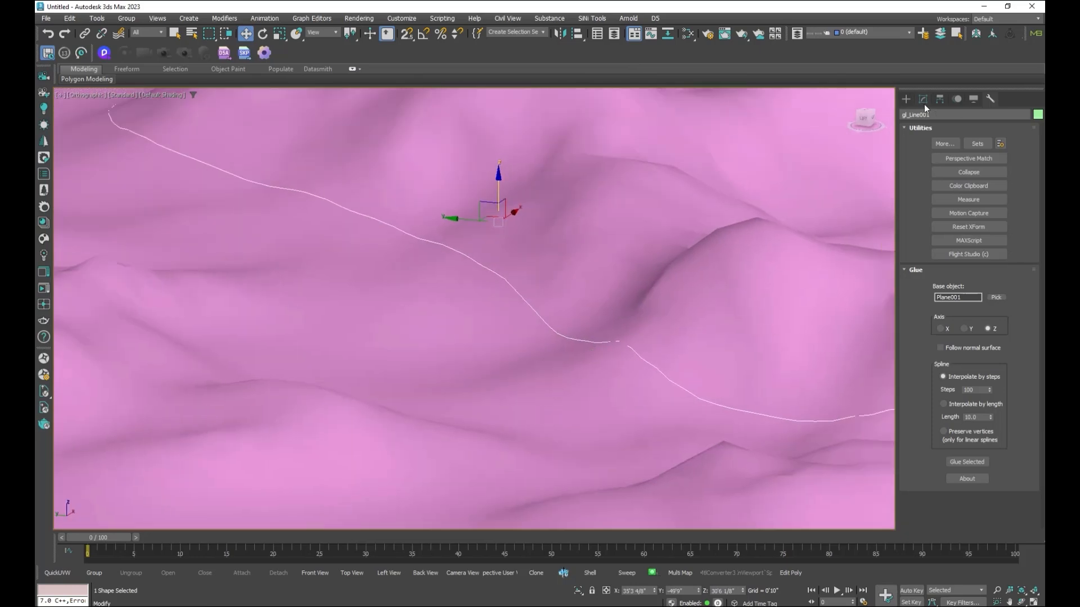
Step: Add a Normalize Spline modifier to the glued line
left_click(923, 99)
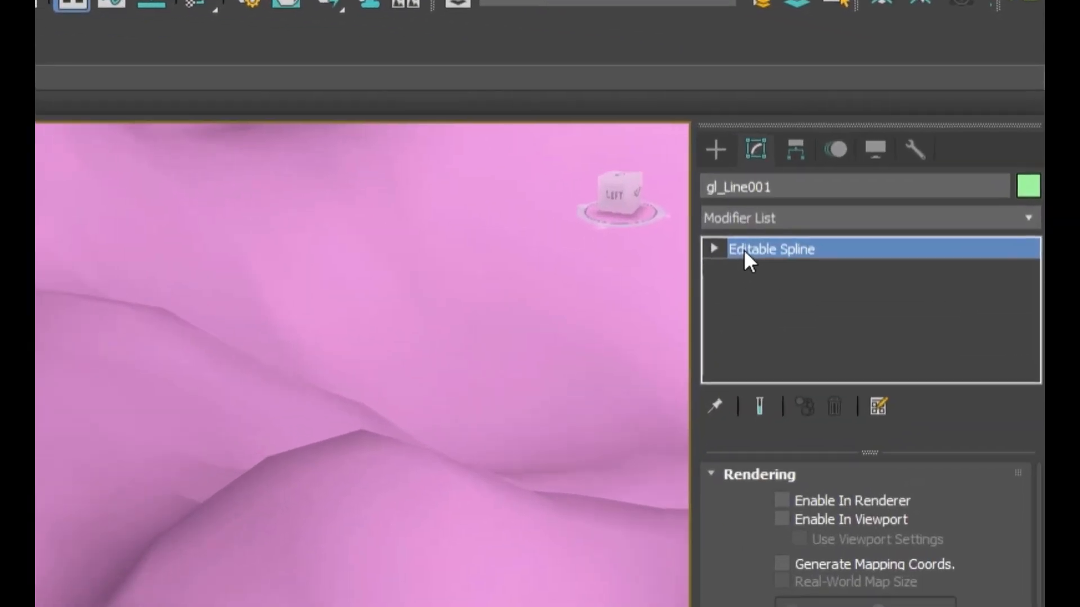
left_click(782, 216)
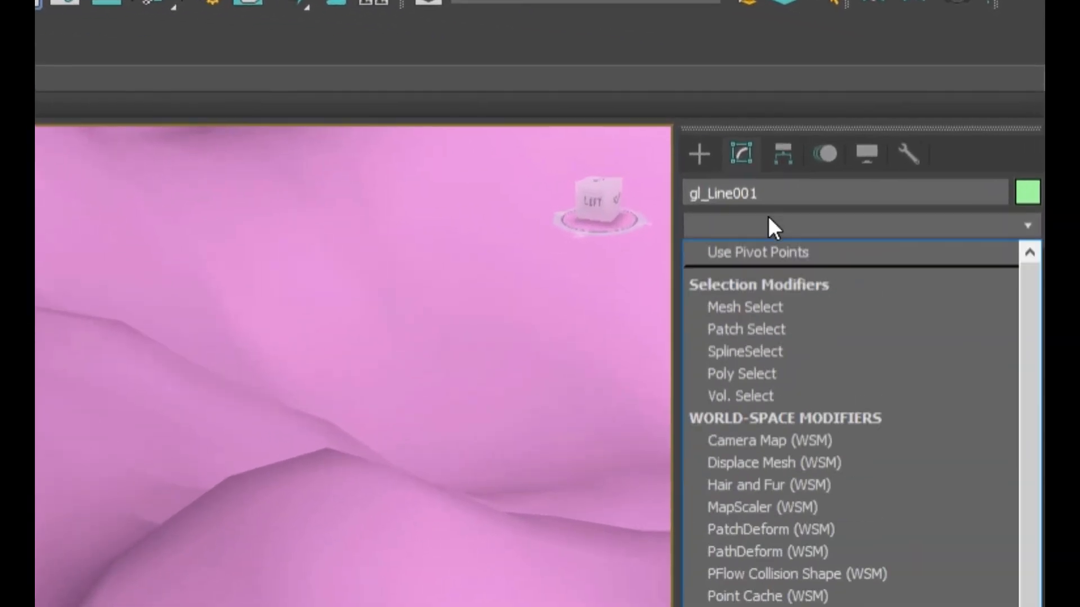
key("n")
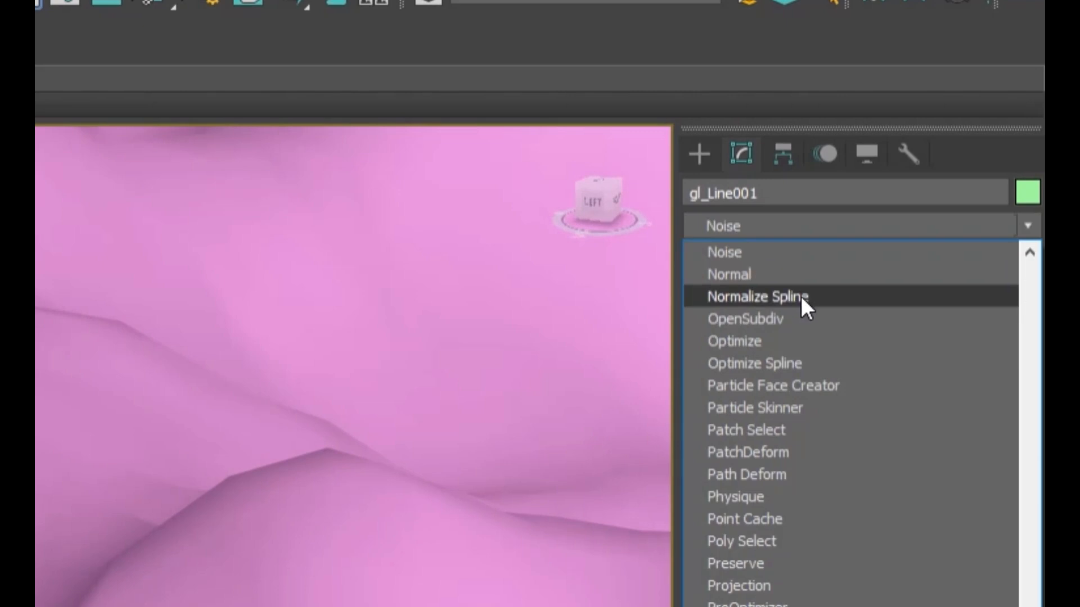
left_click(786, 302)
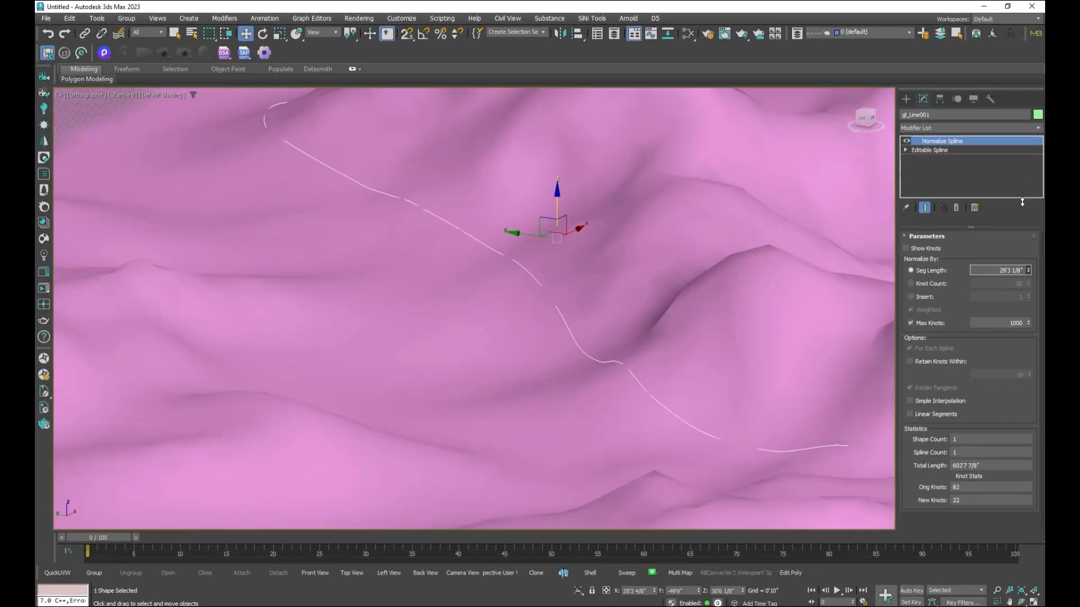
Step: Hide every object except the glued line and set its Normalize Spline segment length to 43'9 1/8"
mouse_move(594, 366)
middle_mouse_down("alt")
mouse_move(543, 415)
mouse_move(591, 378)
middle_mouse_up("alt")
right_click(619, 398)
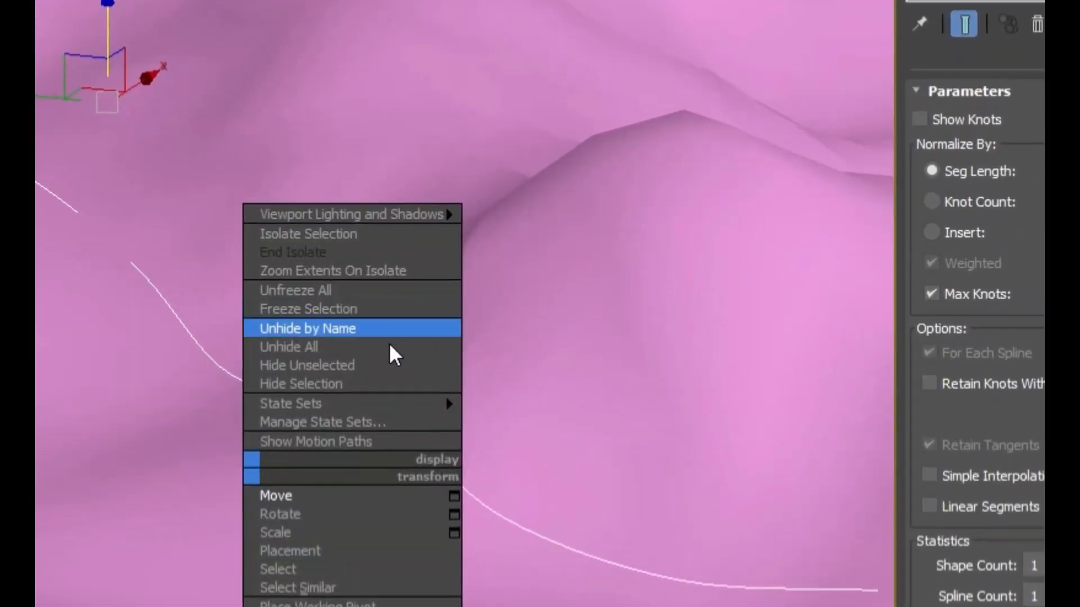
left_click(394, 365)
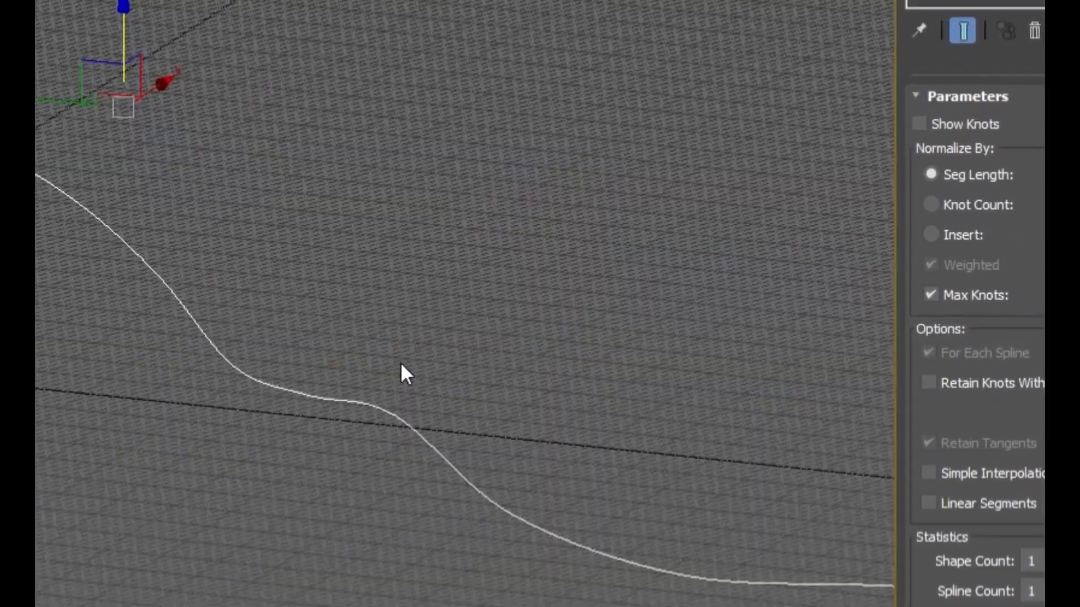
scroll(484, 450, "up", 3)
middle_click_drag(514, 481, 479, 541, "alt")
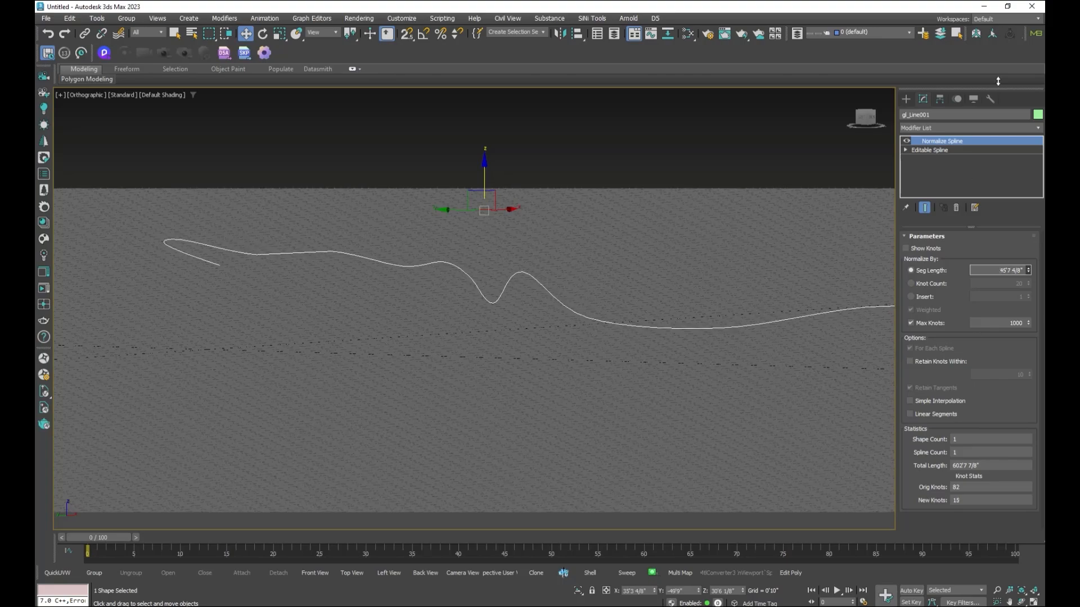
middle_click_drag(635, 364, 627, 402, "alt")
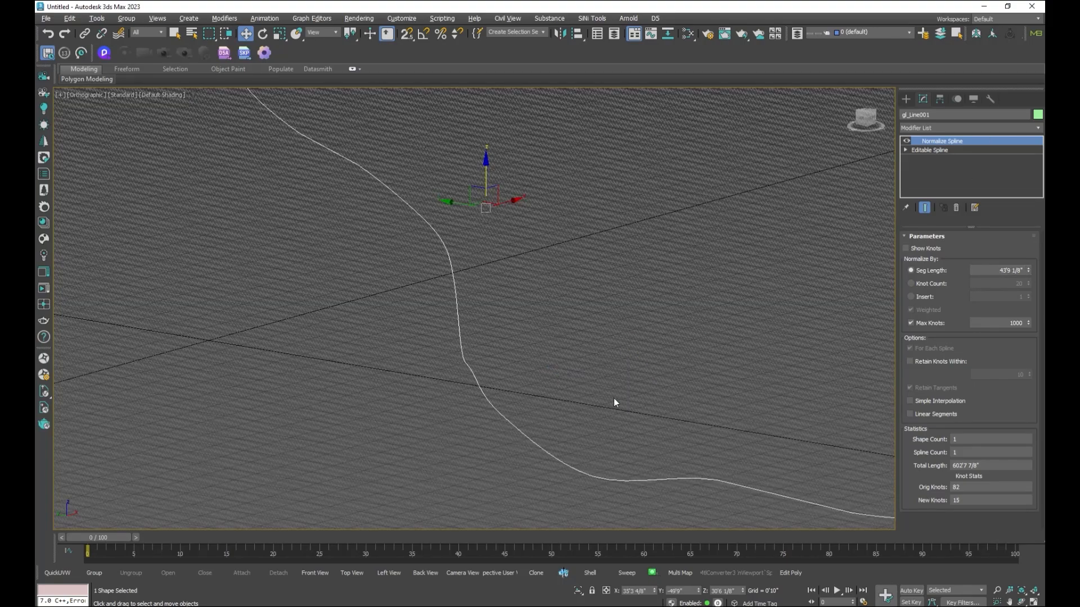
Step: Unhide all objects and display edged faces in the viewport
right_click(615, 402)
left_click(653, 354)
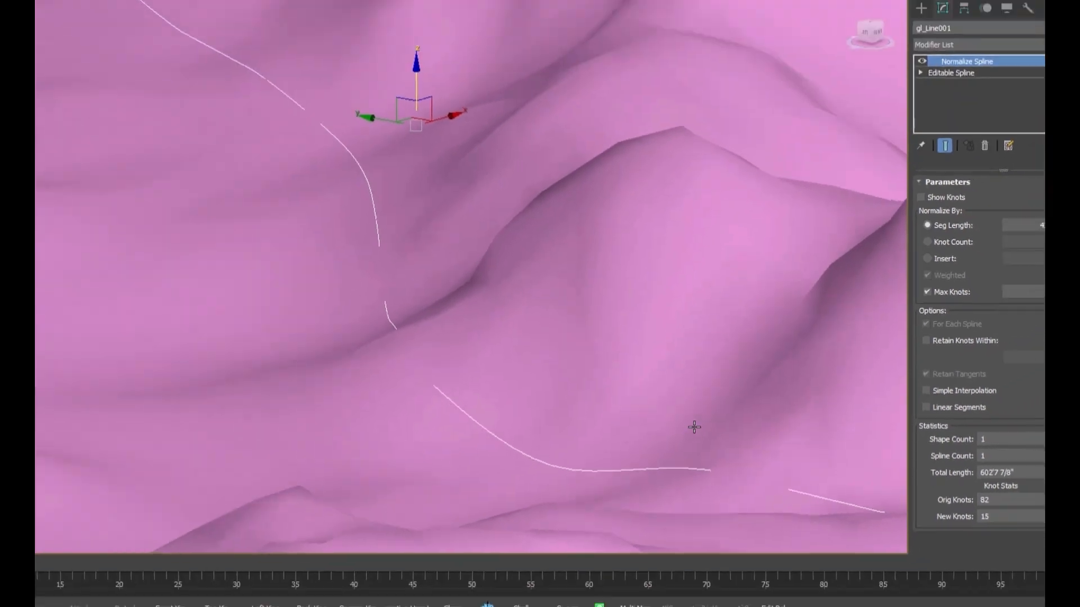
key("z")
middle_click_drag(540, 450, 607, 372)
key("F4")
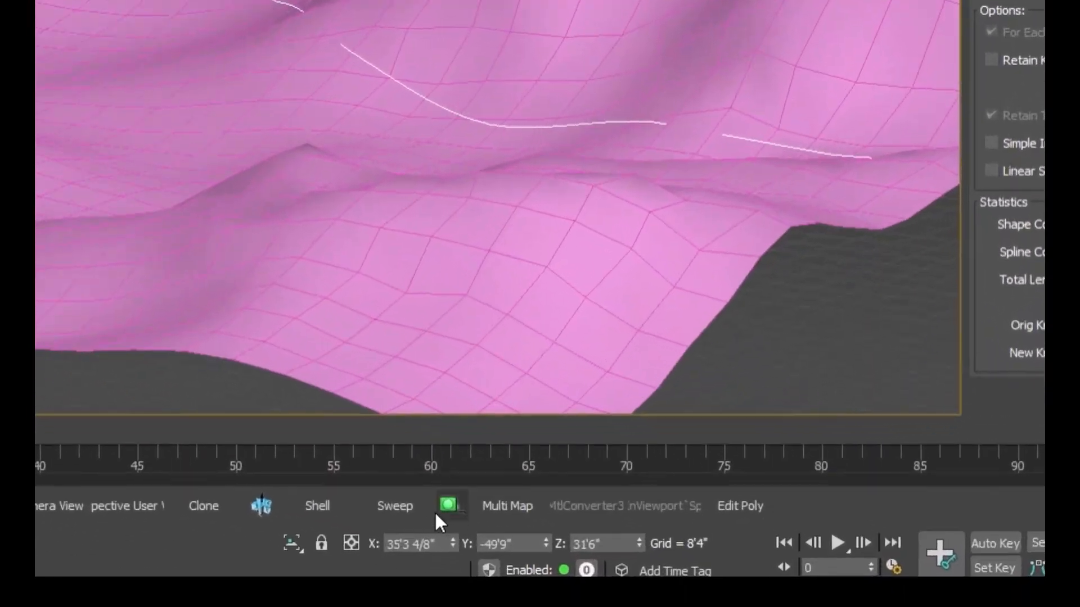
Step: Add a Sweep modifier to the glued line with the built-in Bar section and a width of about 30'0 3/8"
left_click(395, 506)
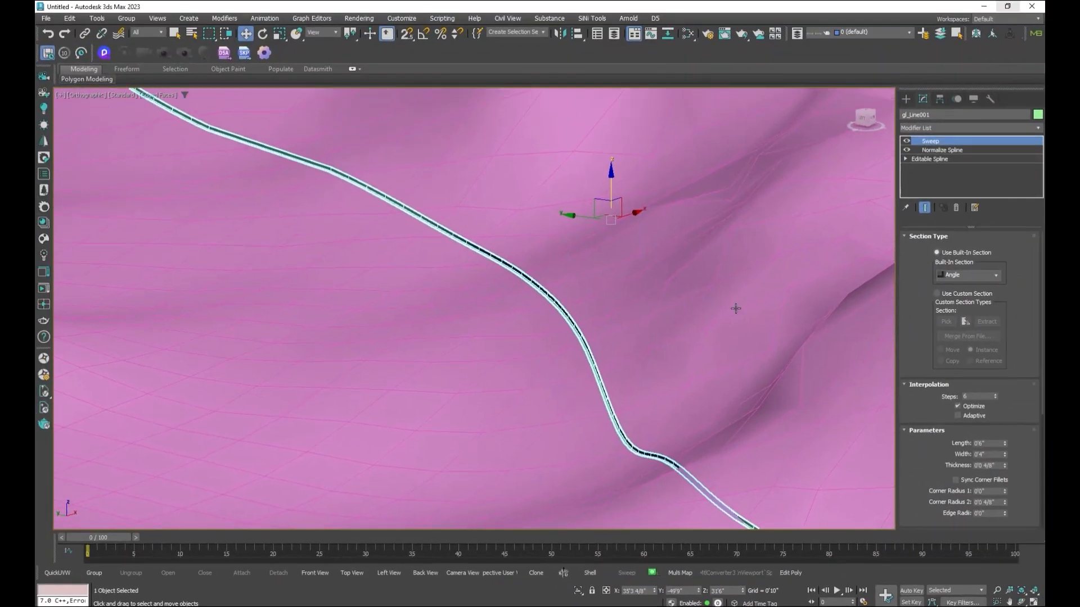
left_click(969, 275)
left_click(967, 292)
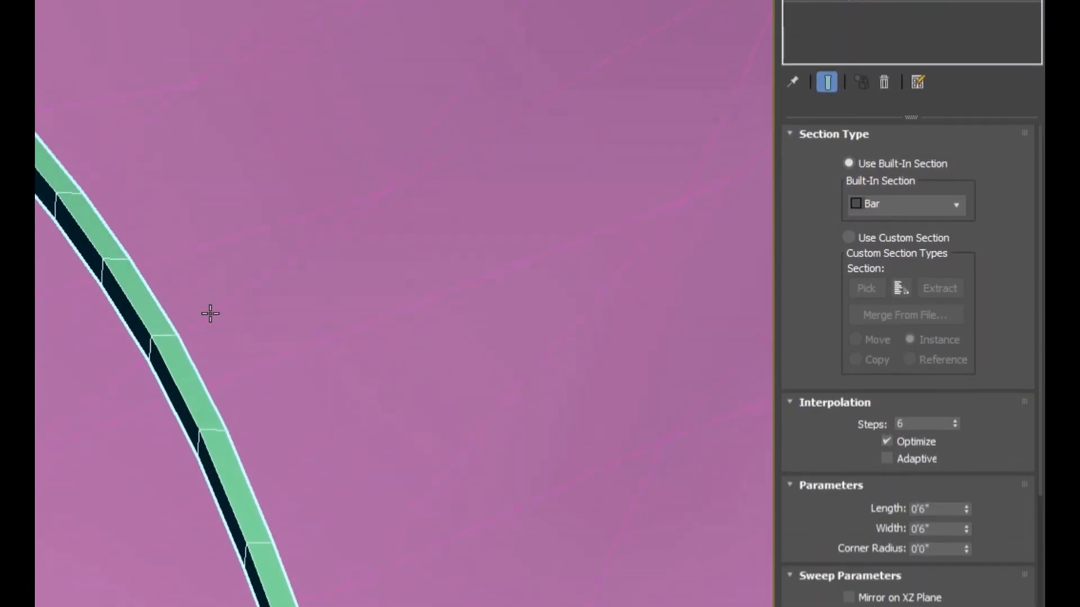
left_click_drag(966, 528, 962, 457)
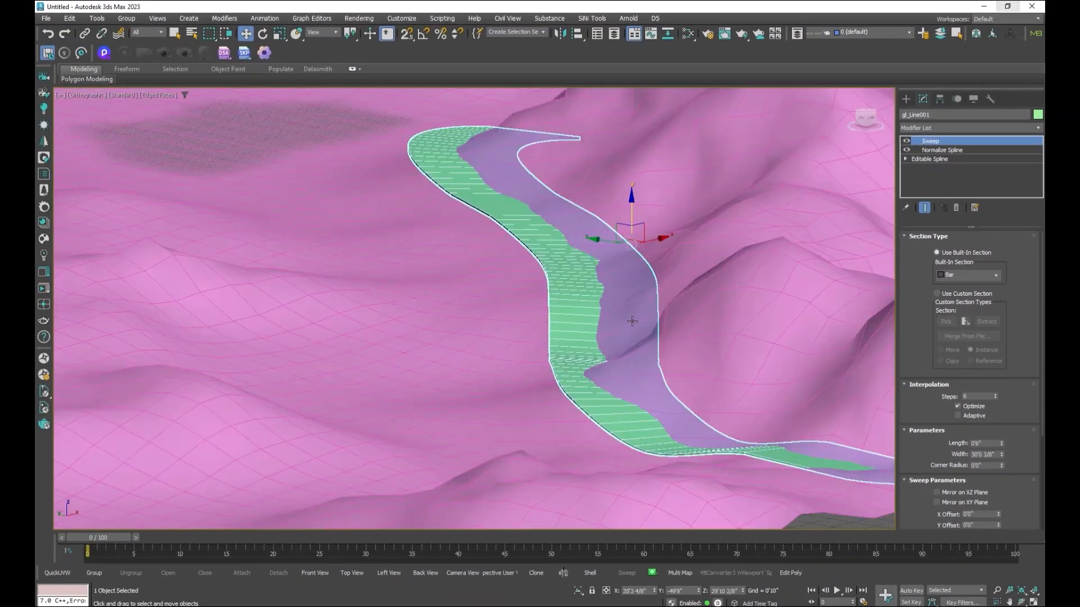
Step: Select the terrain plane, set PolyDraw to draw on a surface and pick the swept road as that surface
middle_click_drag(631, 321, 658, 318, "alt")
left_click(682, 292)
middle_click_drag(646, 270, 506, 298, "alt")
middle_click_drag(499, 253, 525, 318)
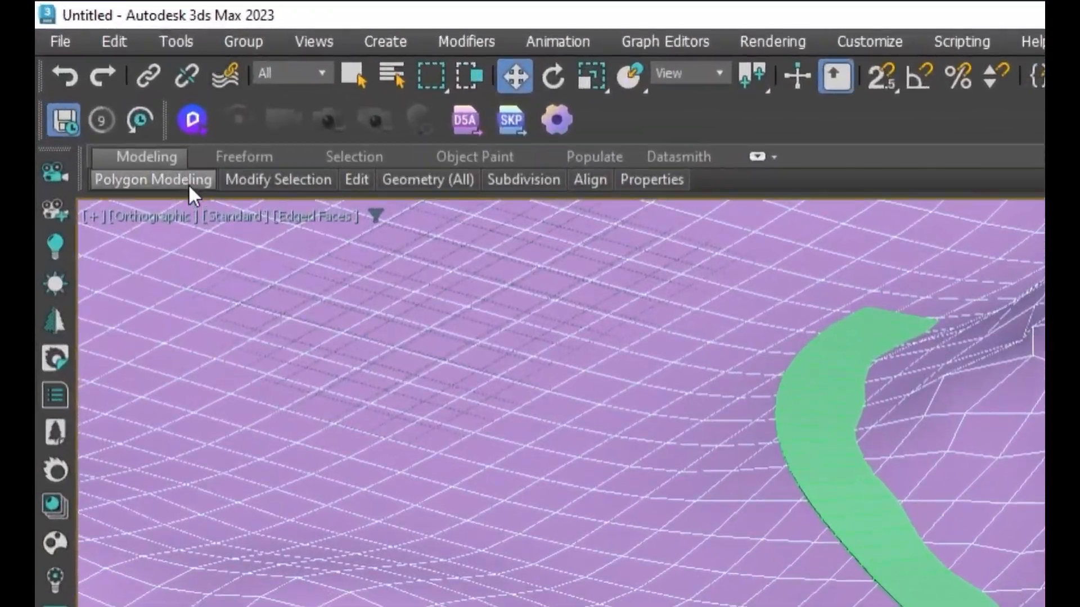
left_click(104, 83)
left_click(236, 154)
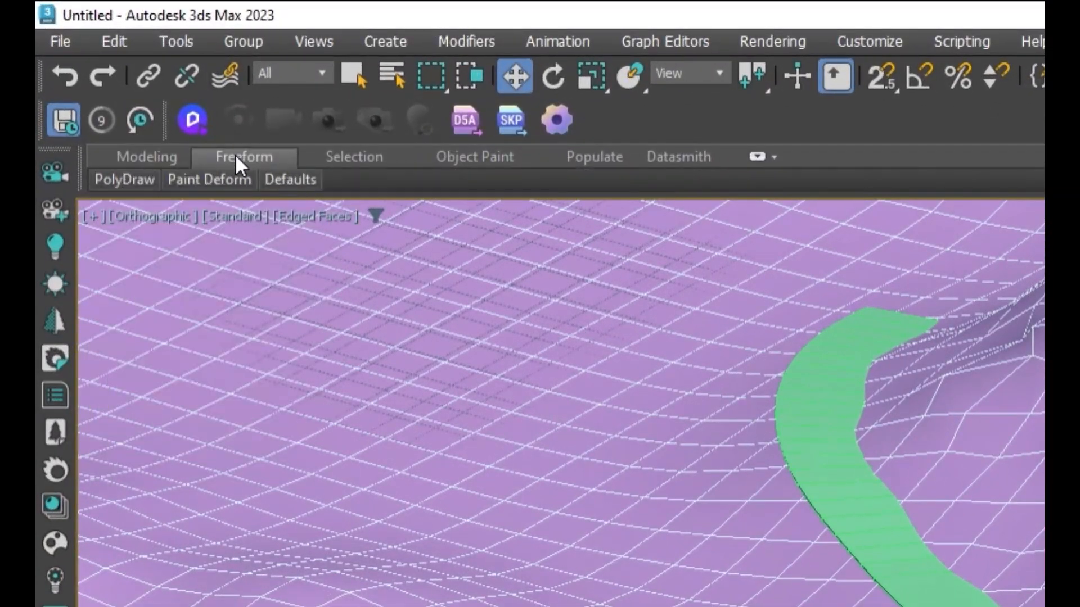
left_click(130, 178)
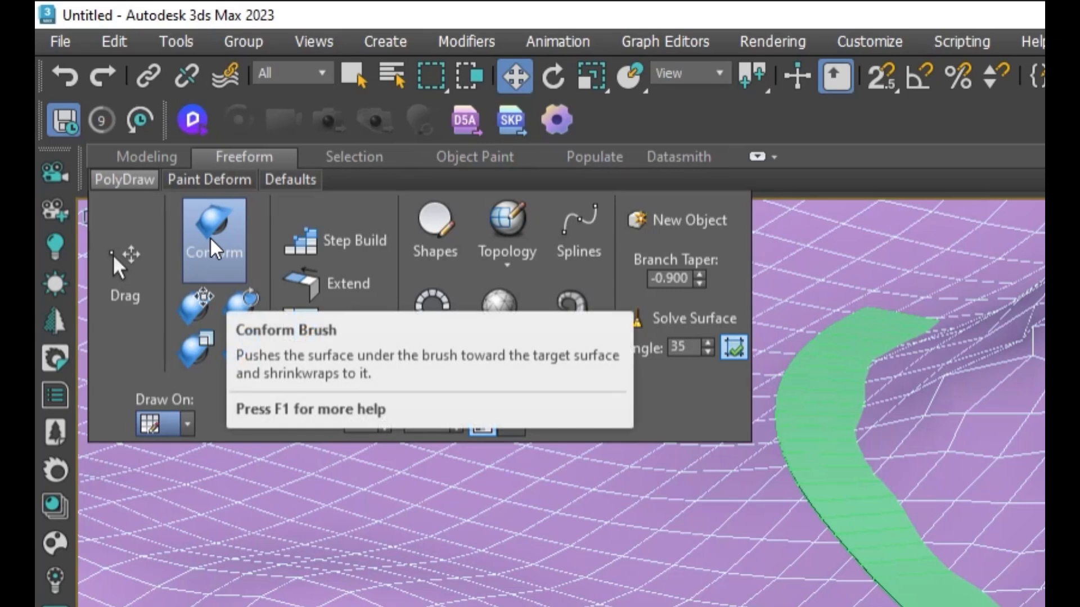
left_click(187, 425)
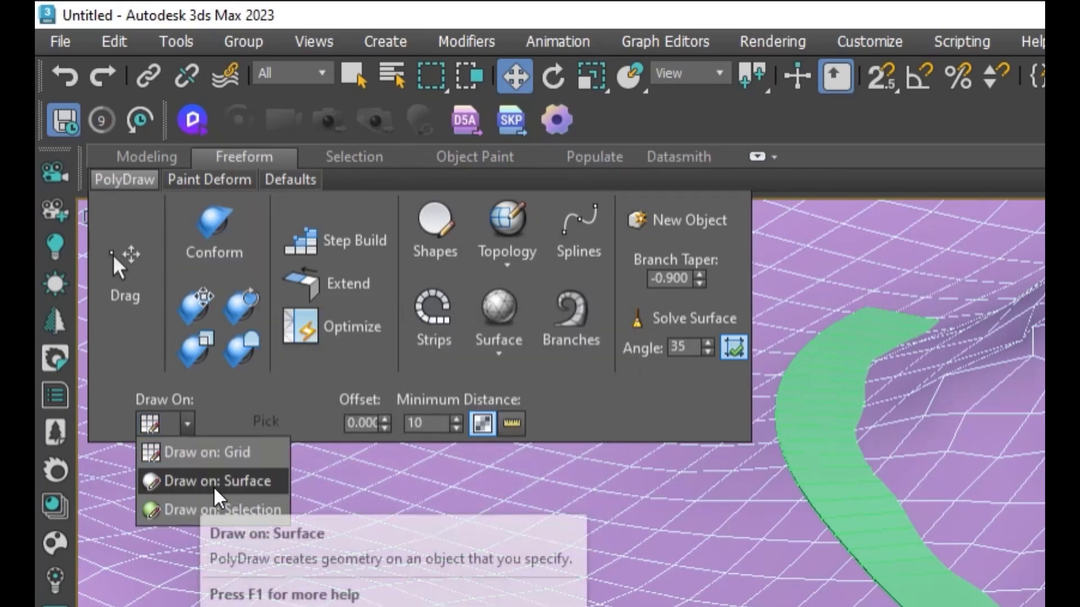
left_click(242, 483)
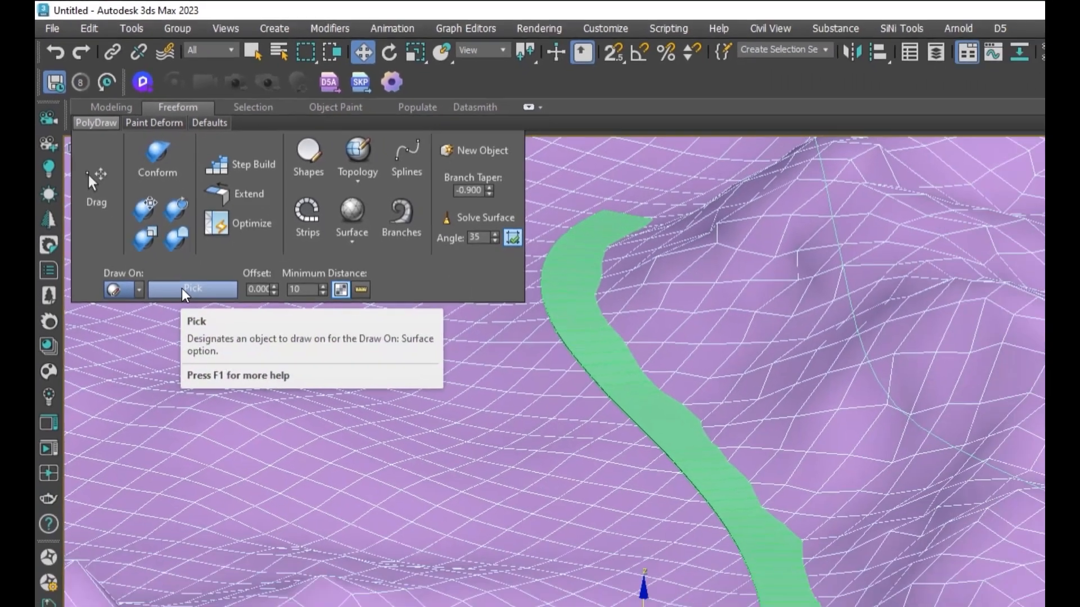
left_click(247, 425)
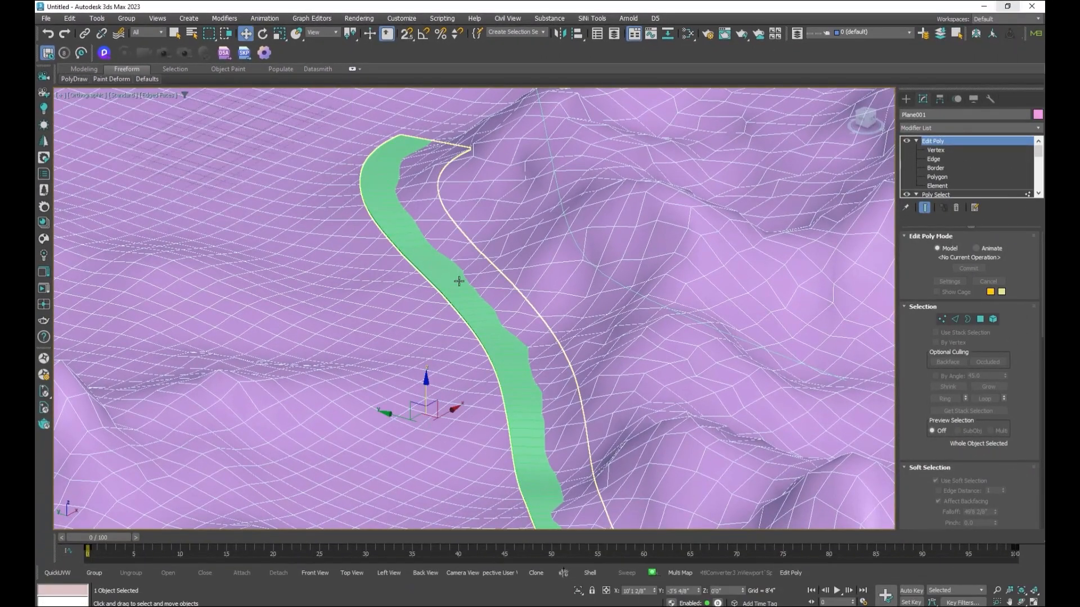
middle_click_drag(459, 282, 450, 293)
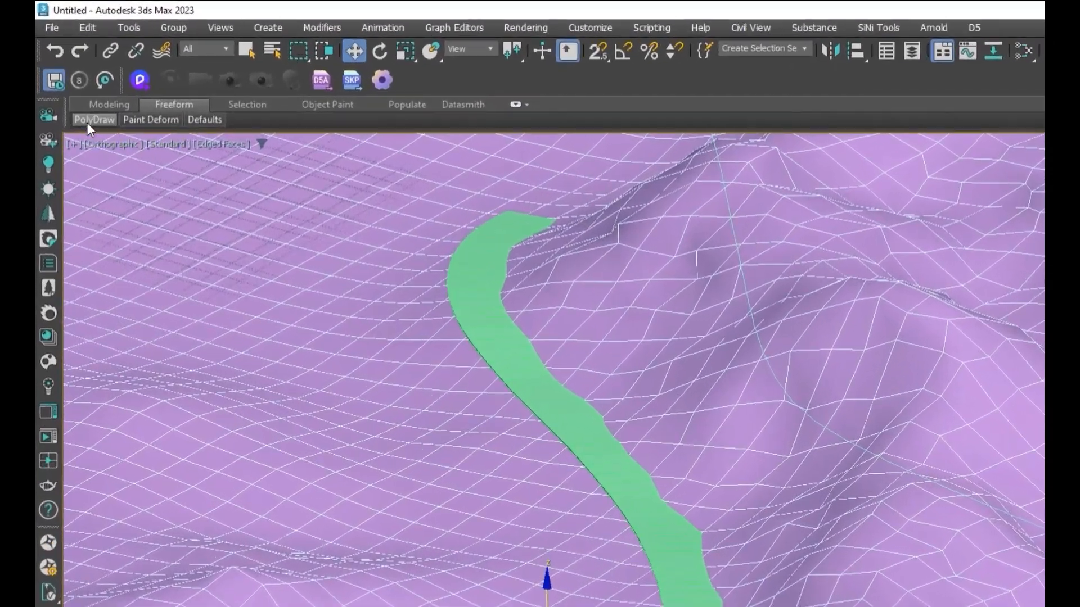
Step: Activate the Conform brush for the terrain with Full Strength 190 and Conform 3.500
left_click(74, 79)
left_click(109, 105)
middle_click_drag(787, 554, 454, 257)
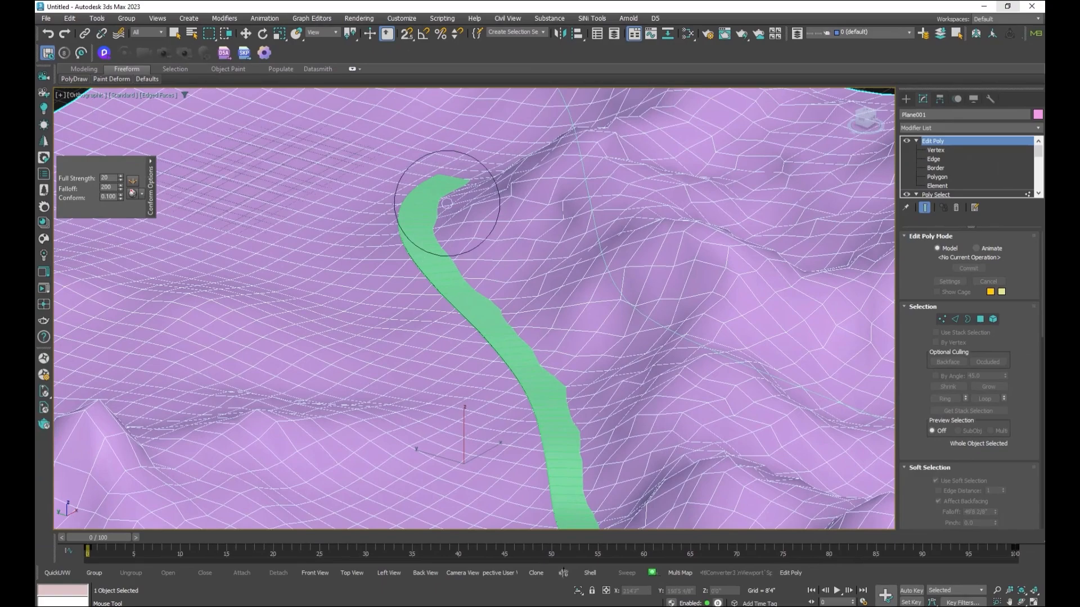
middle_click_drag(453, 214, 702, 265, "alt")
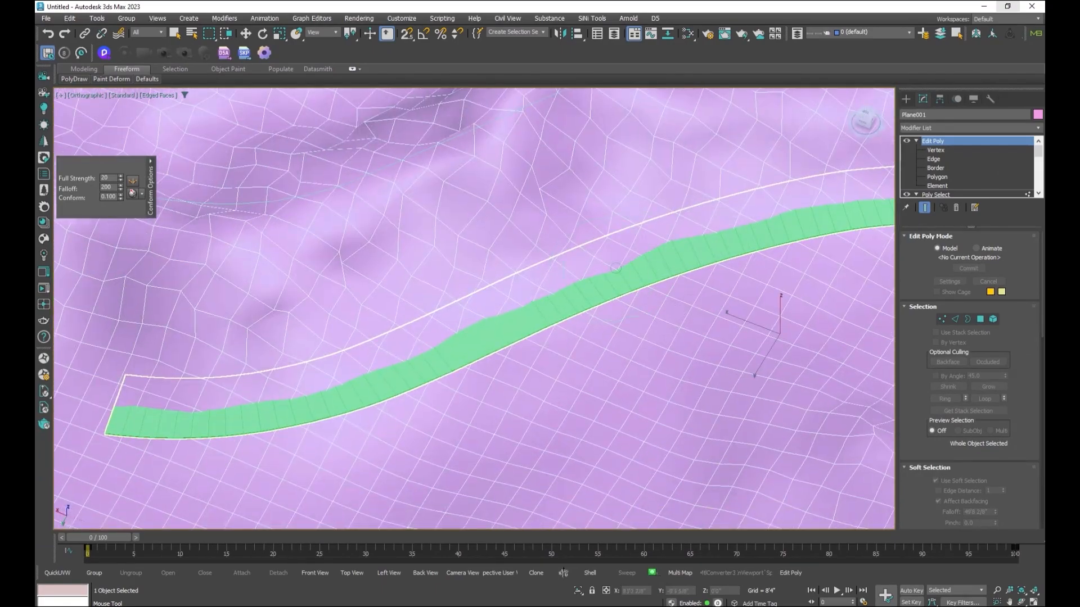
middle_click_drag(533, 316, 229, 409)
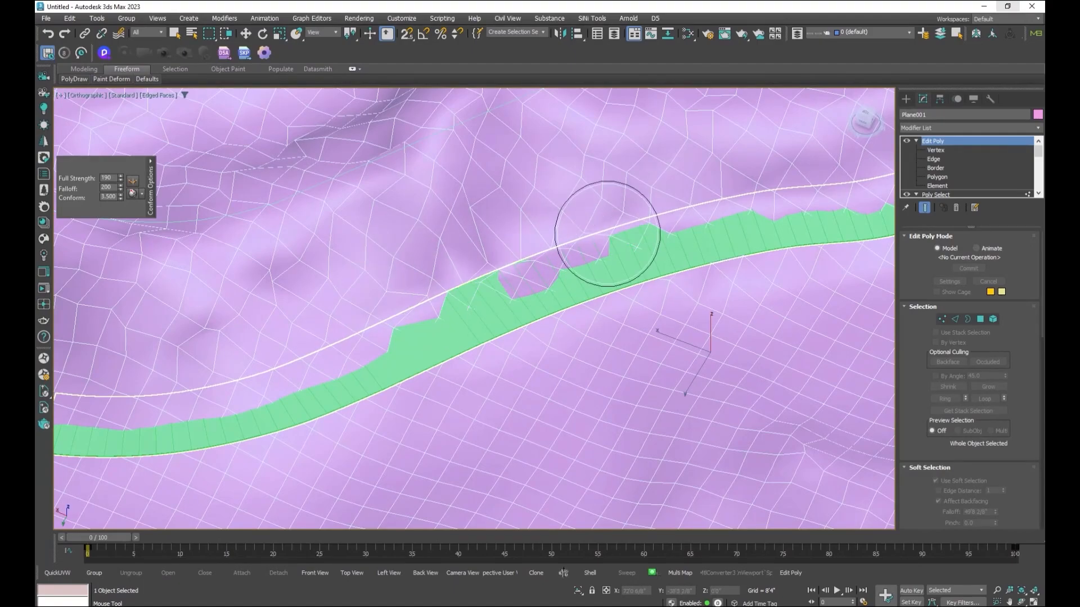
Step: Brush the terrain along the length of the road to conform it to the road surface
middle_click_drag(522, 255, 836, 171)
middle_click_drag(385, 345, 73, 294)
middle_click_drag(843, 140, 488, 326)
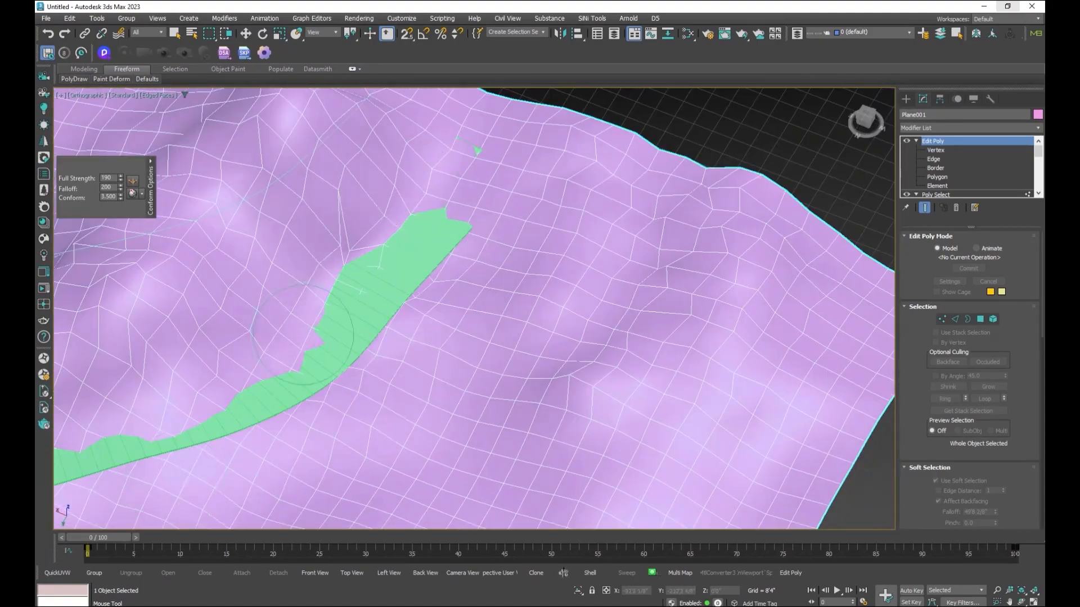
middle_click_drag(363, 262, 710, 169)
middle_click_drag(405, 349, 654, 365)
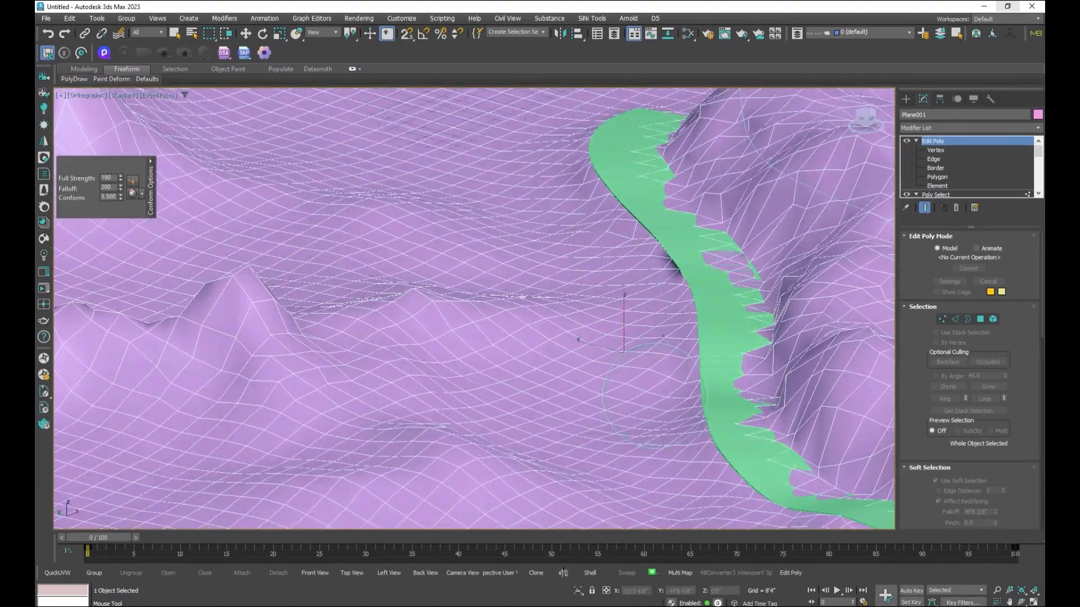
middle_click_drag(686, 456, 538, 298)
middle_click_drag(711, 366, 647, 360, "alt")
middle_click_drag(608, 185, 653, 345)
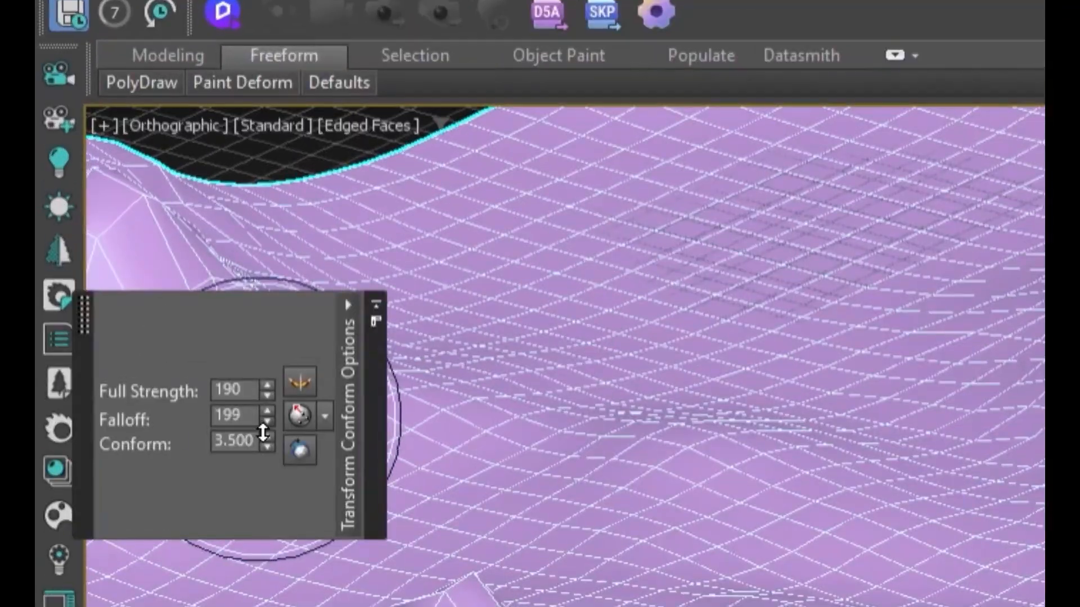
mouse_move(285, 444)
left_mouse_down("ctrl+shift")
mouse_move(277, 548)
mouse_move(328, 588)
mouse_move(309, 547)
left_mouse_up("ctrl+shift")
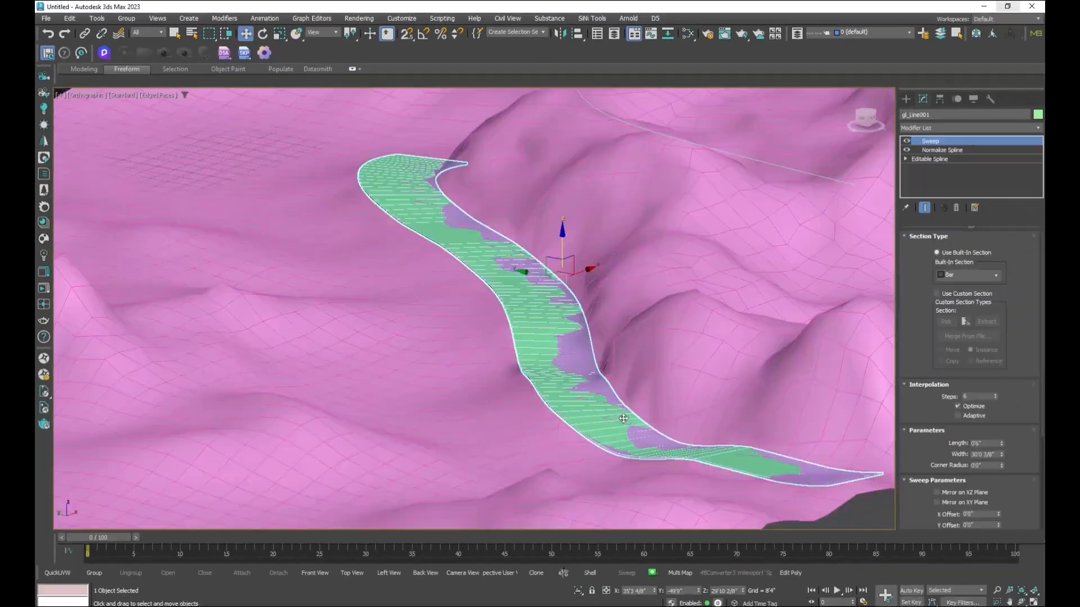
Step: Clone the swept road as an independent copy named gl_Line002
middle_click_drag(623, 419, 609, 397)
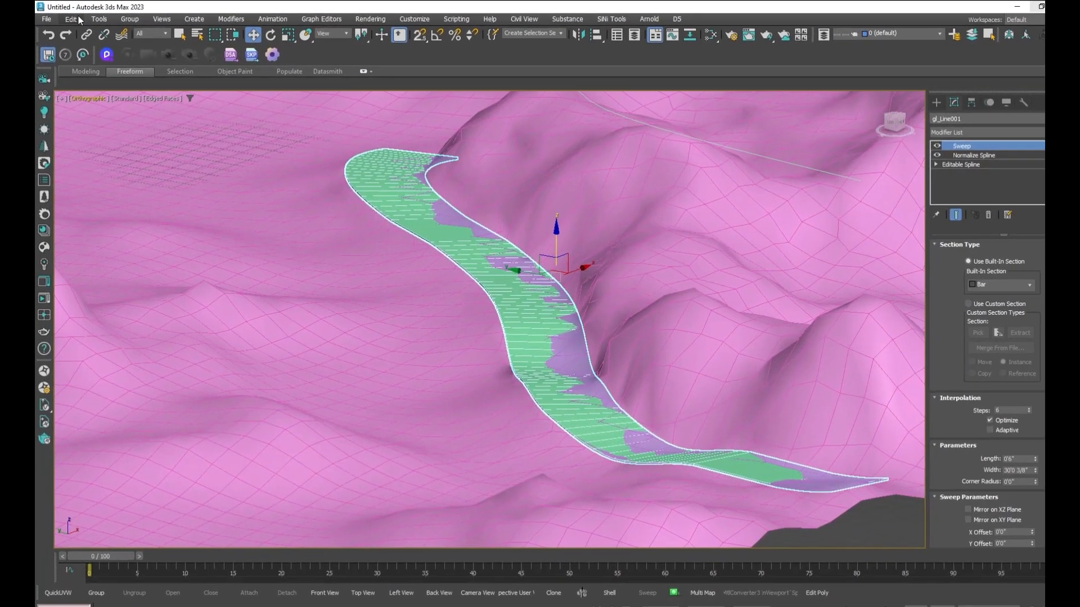
left_click(70, 18)
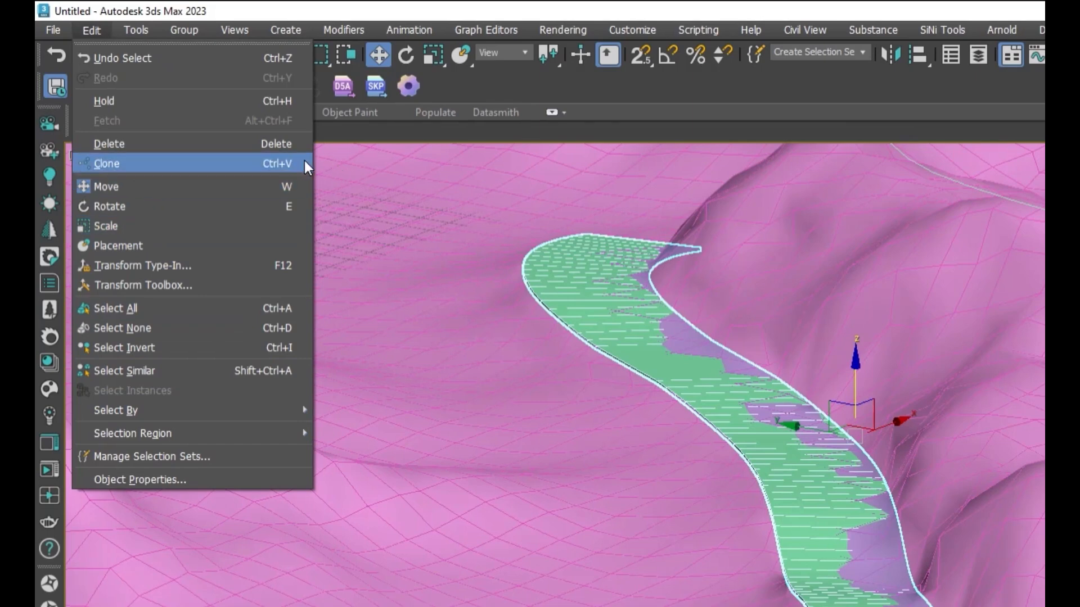
left_click(213, 164)
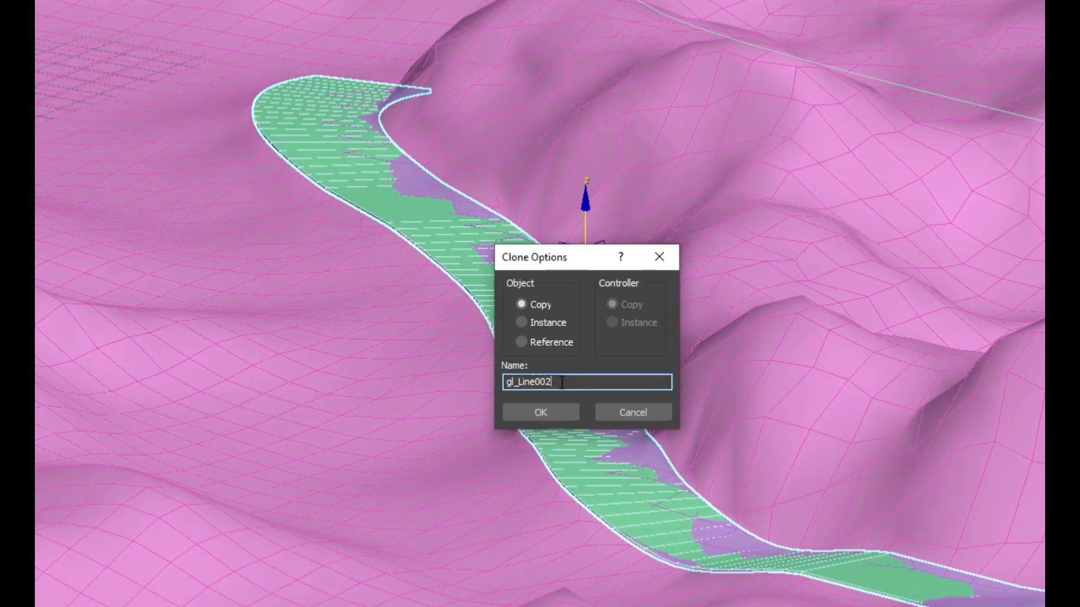
left_click(556, 419)
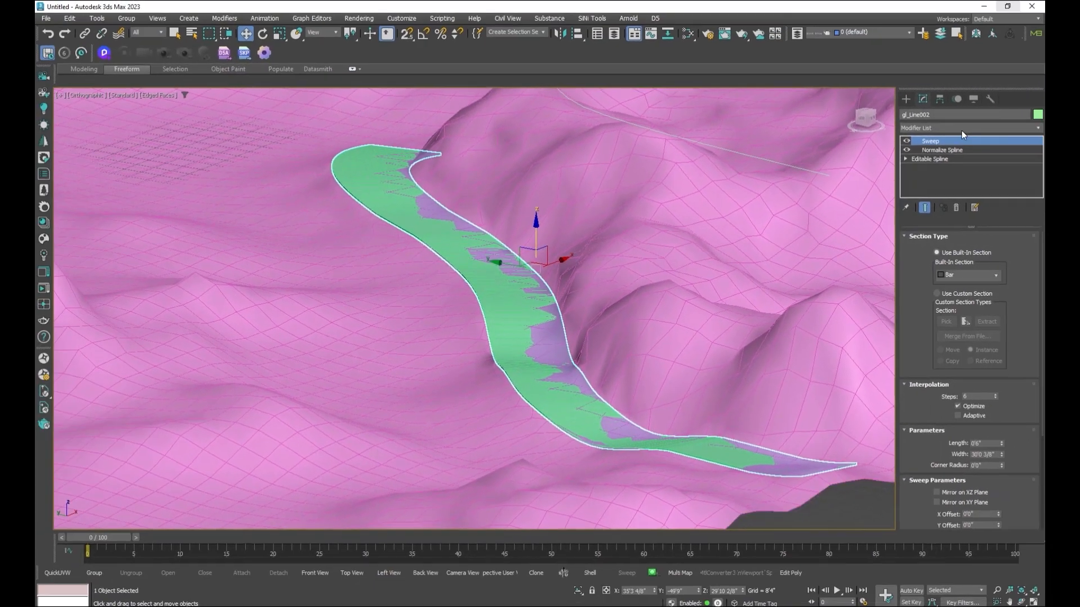
Step: Add an Edit Poly modifier to the cloned road and switch to its Polygon sub-object level
left_click(960, 128)
key("e")
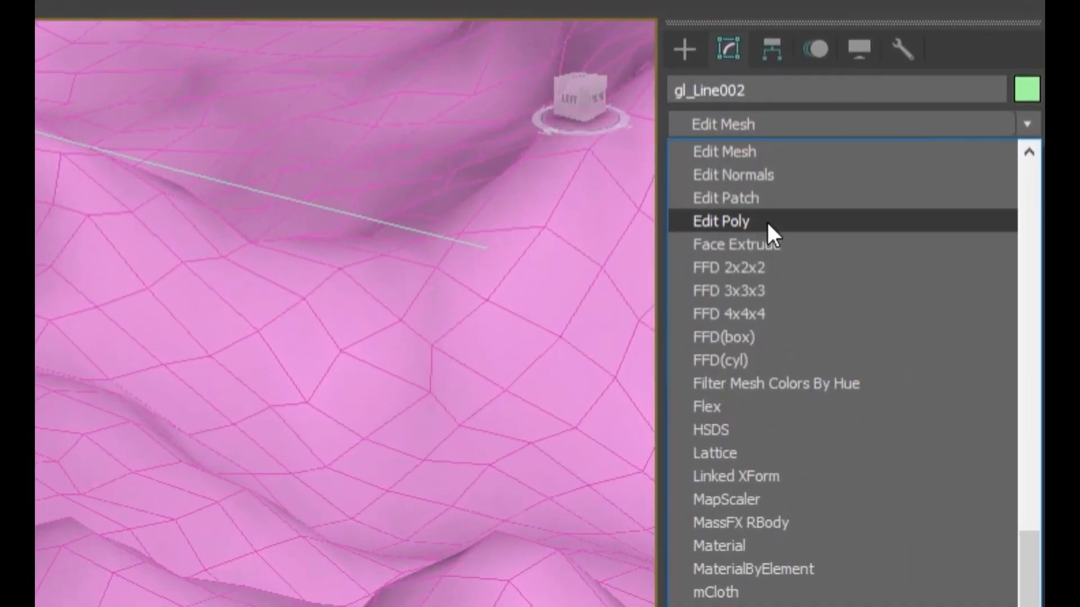
left_click(757, 222)
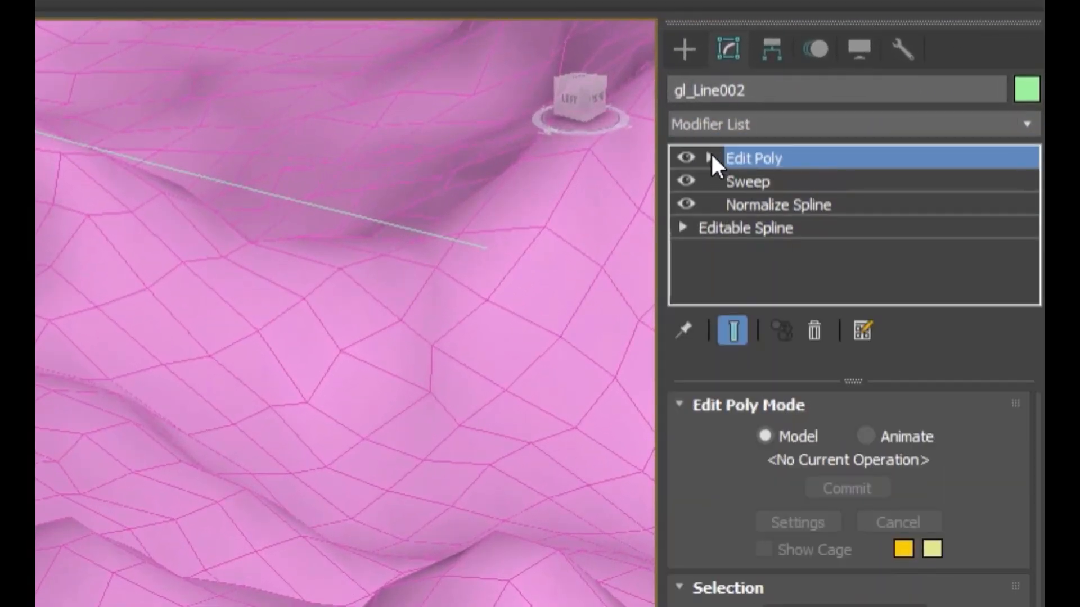
left_click(710, 157)
left_click(786, 257)
Step: Select all the top polygons of the cloned road using By Angle selection at 45.0
key("z")
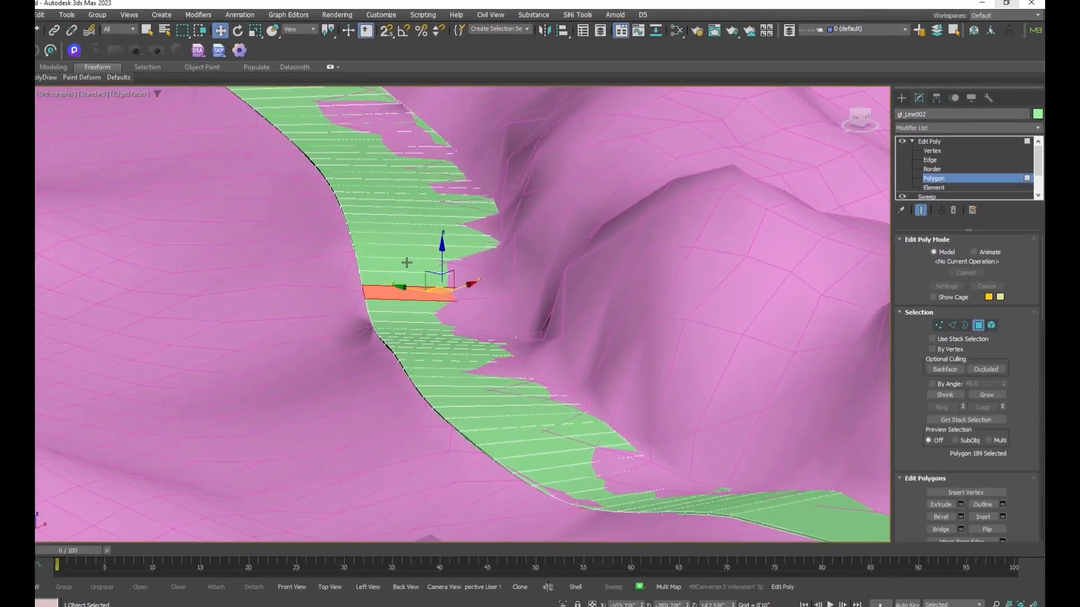
left_click(407, 237)
middle_click_drag(485, 352, 536, 443)
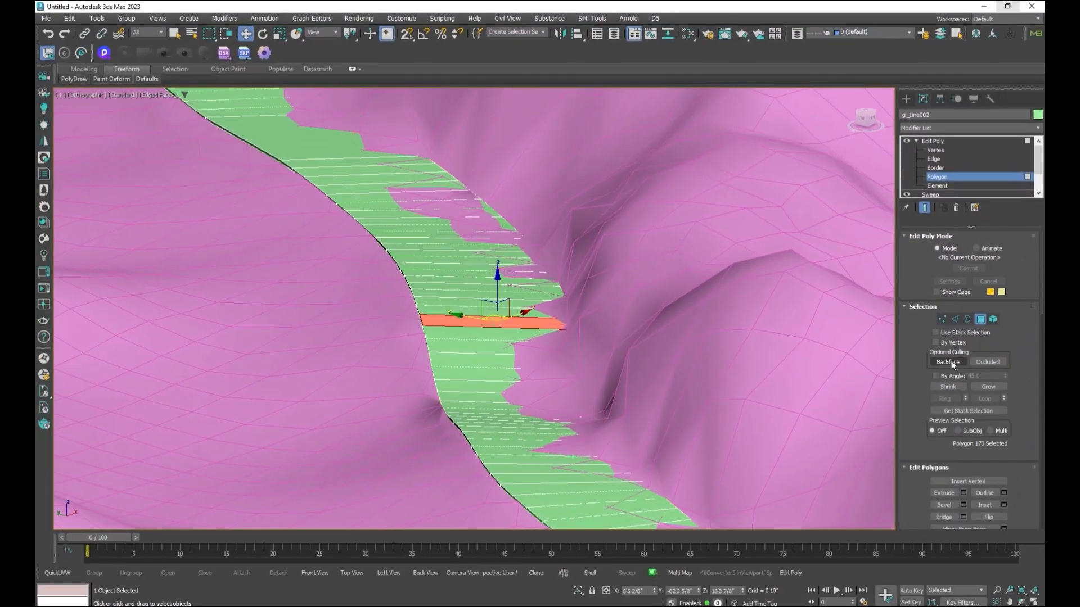
scroll(920, 409, "down", 2)
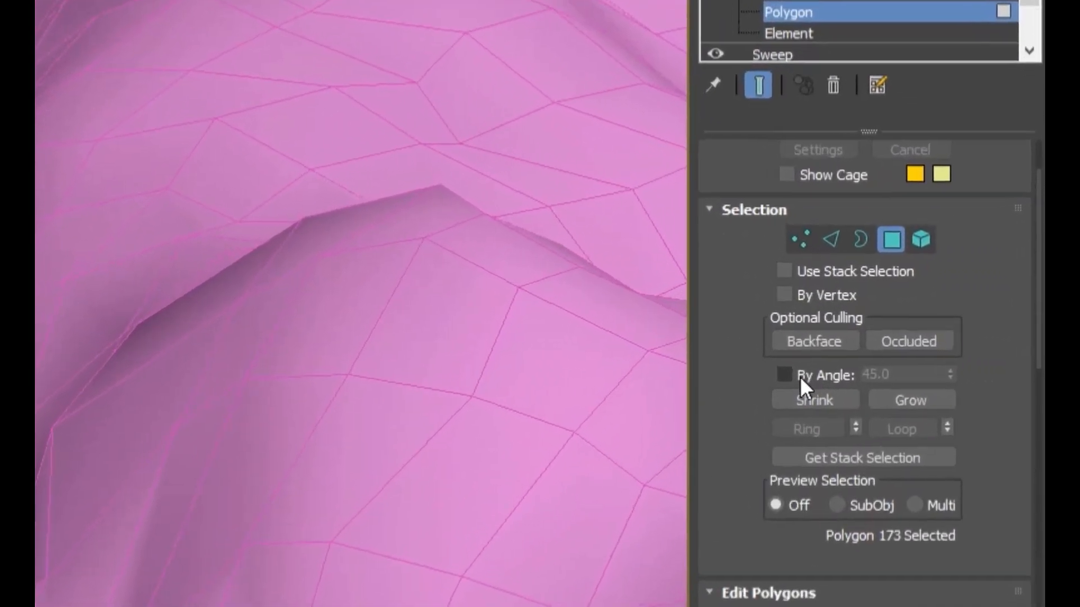
left_click(787, 376)
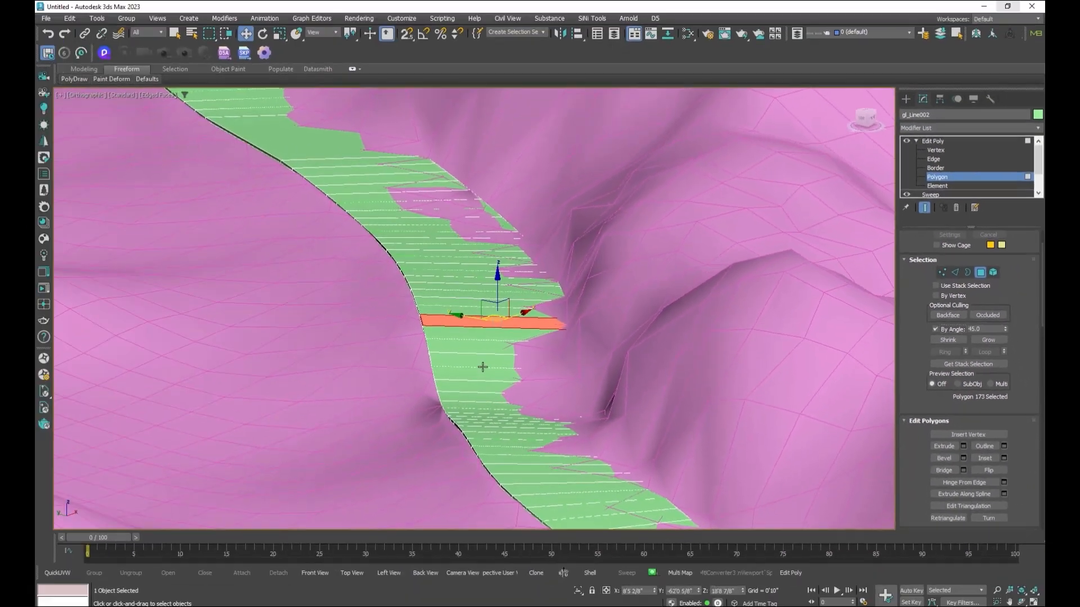
left_click(516, 415)
Step: Raise the selected top polygons vertically so the cloned road becomes a tall block above the terrain
middle_click_drag(523, 320, 541, 336, "alt")
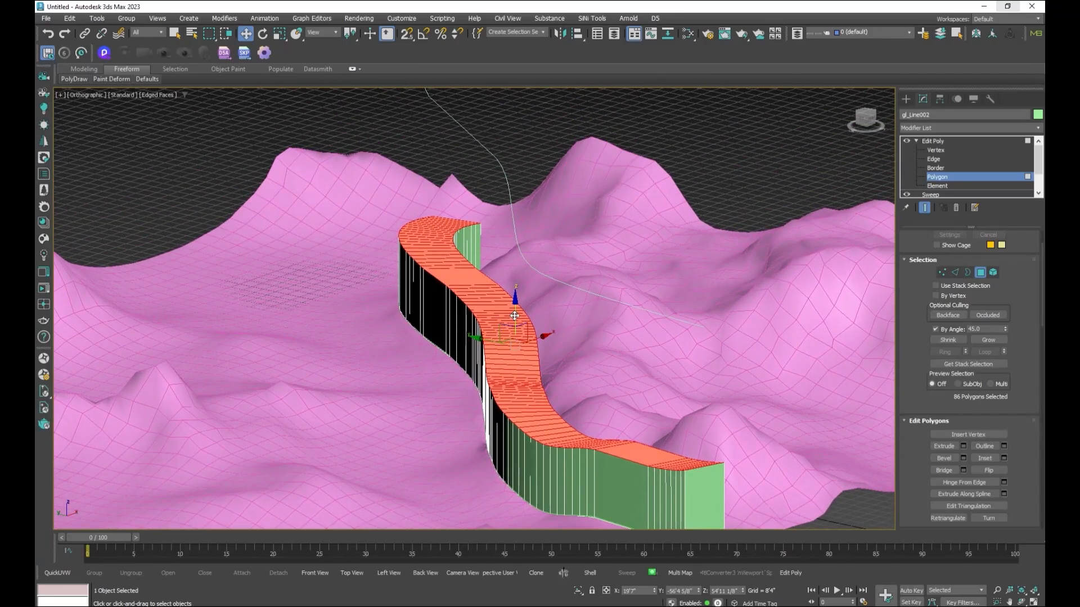
left_click_drag(514, 315, 515, 300)
middle_click_drag(647, 363, 672, 371, "alt")
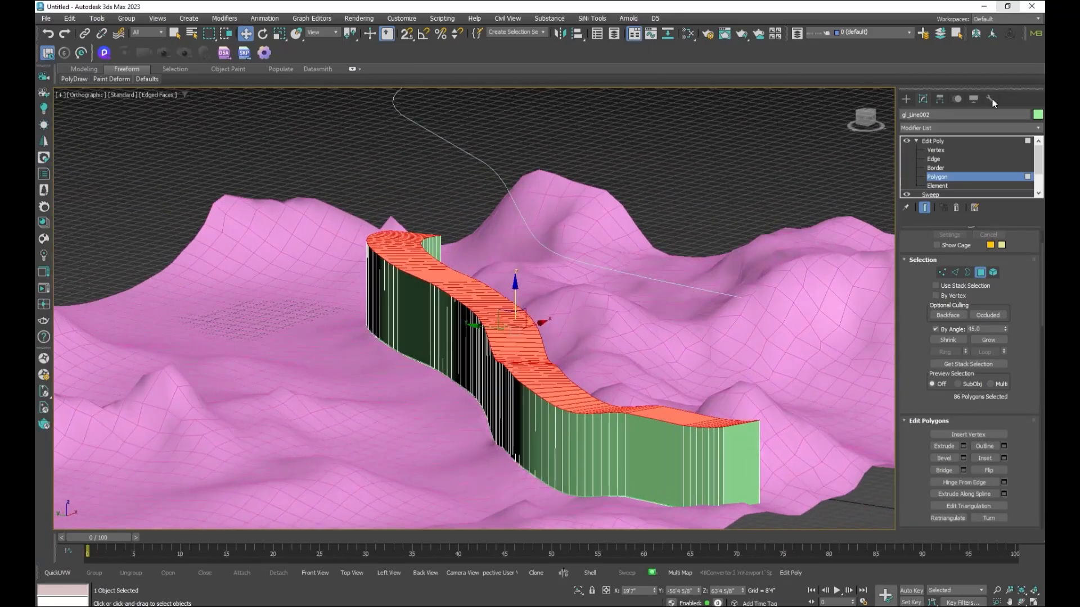
Step: Select the terrain Plane001 and start a Boolean compound object on it
left_click(906, 100)
middle_click_drag(712, 304, 702, 297, "alt")
left_click(702, 296)
left_click(906, 116)
left_click(919, 130)
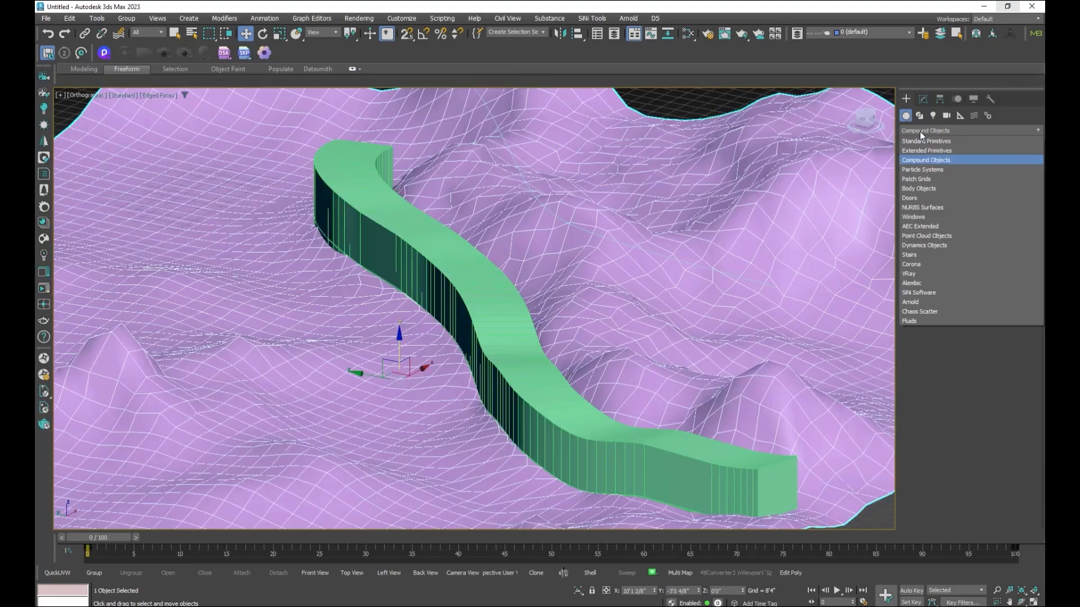
left_click(920, 159)
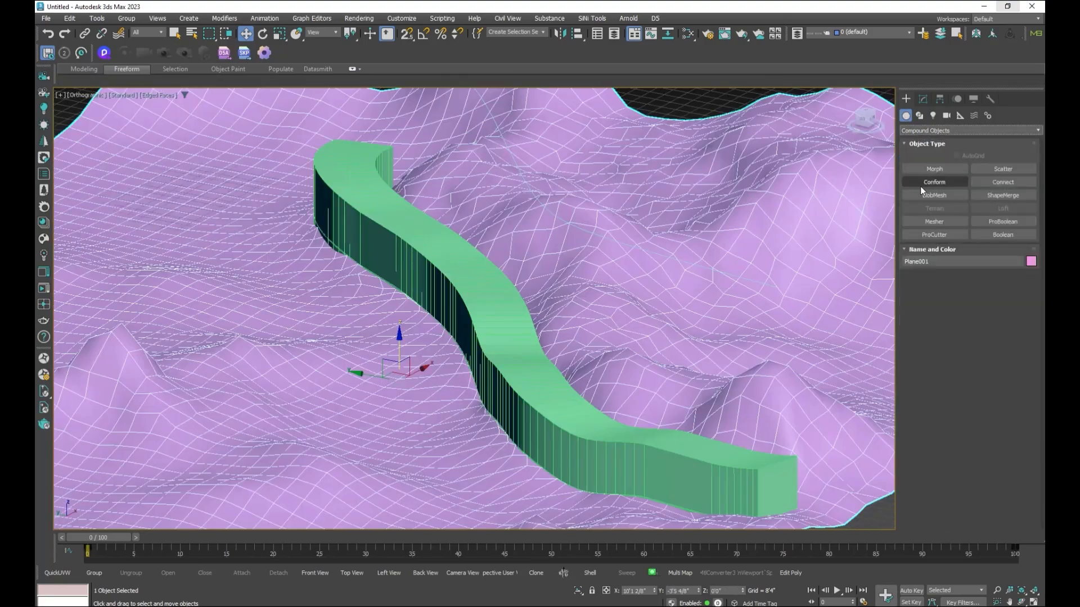
left_click(1003, 234)
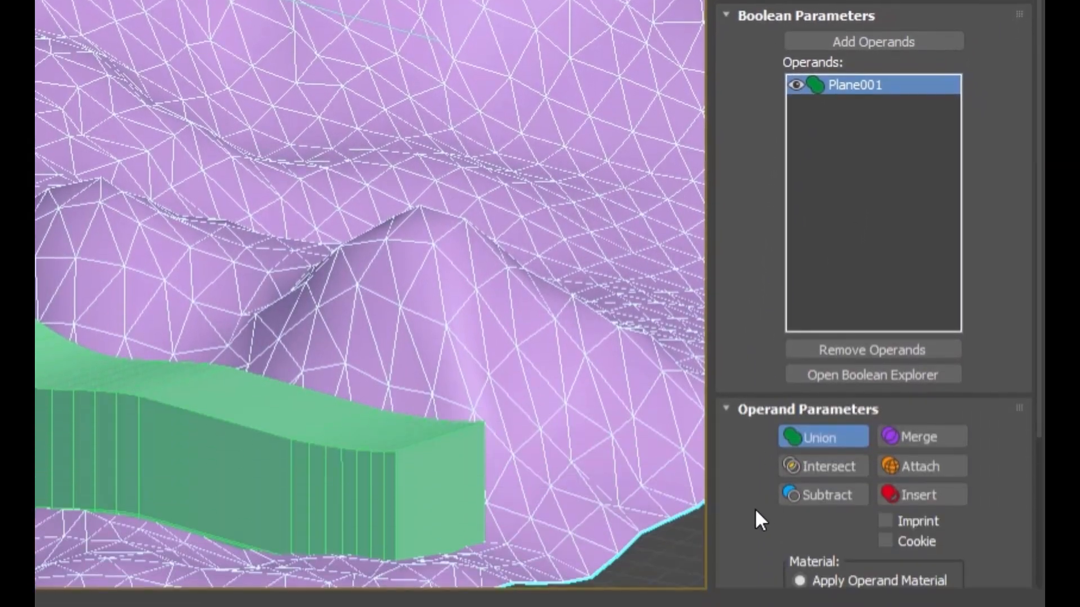
Step: Set the Boolean operation to Subtract and add gl_Line002 as the operand to cut from the terrain
left_click_drag(755, 509, 778, 371)
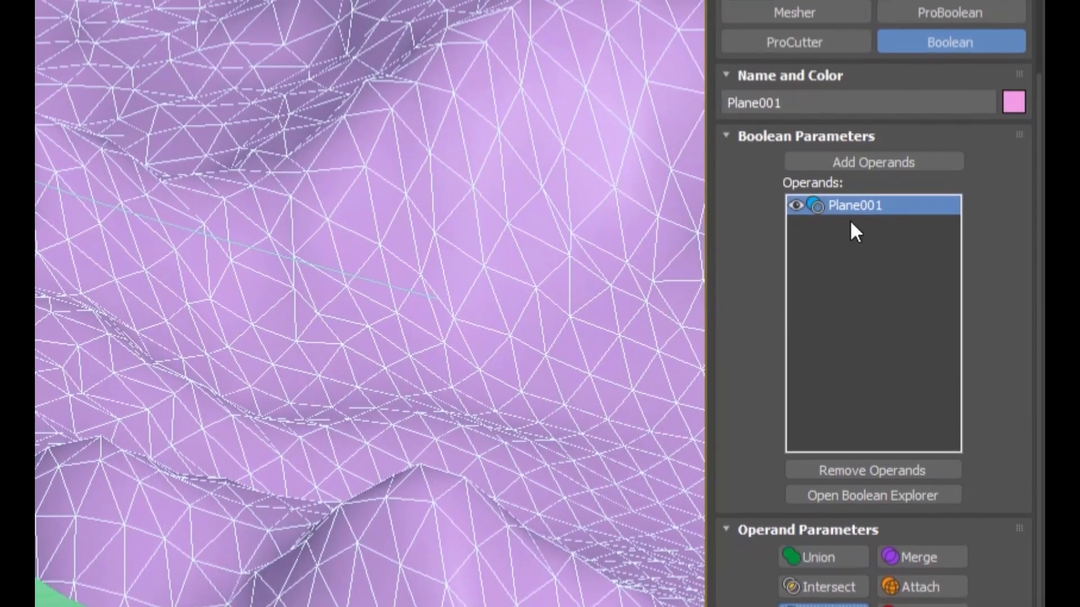
left_click(869, 163)
left_click(694, 465)
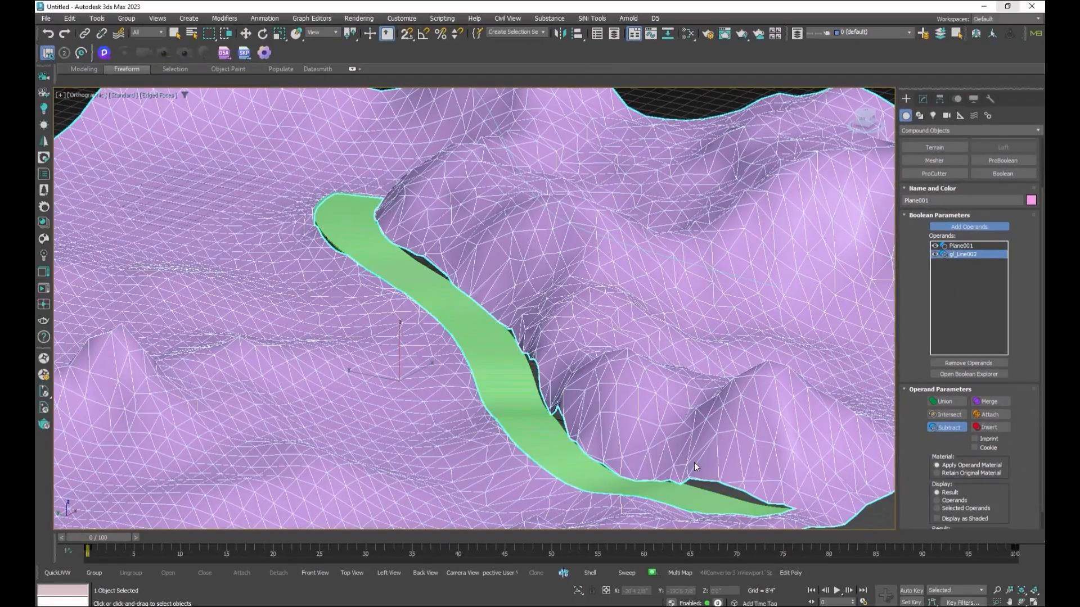
Step: Finish adding operands and examine the cut edges and gaps between the terrain and the road along its whole length
scroll(513, 386, "up", 5)
scroll(628, 377, "up", 1)
middle_click_drag(630, 357, 733, 394)
scroll(629, 340, "down", 3)
scroll(733, 388, "down", 4)
middle_click_drag(562, 333, 598, 320, "alt")
scroll(748, 216, "up", 3)
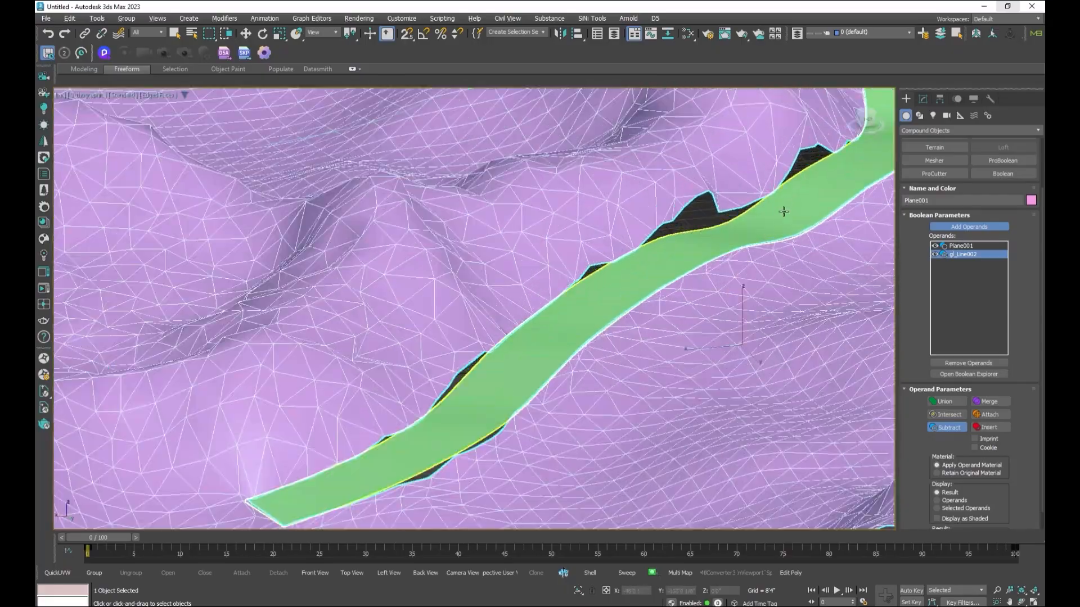
middle_click_drag(784, 205, 690, 258)
scroll(690, 258, "up", 2)
key("w")
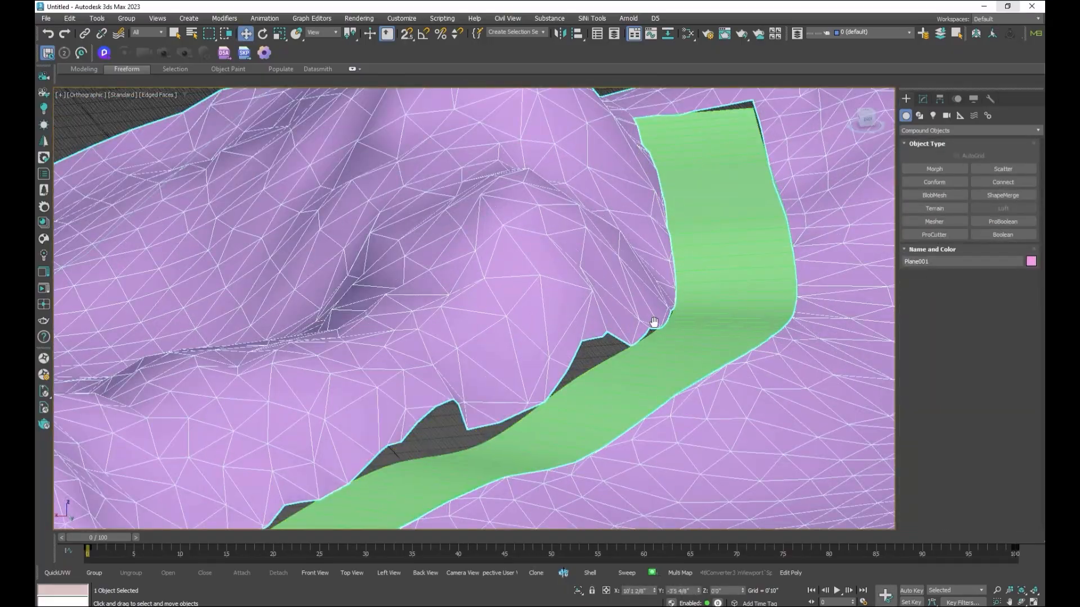
scroll(652, 337, "down", 5)
middle_click_drag(647, 328, 600, 371, "alt")
scroll(703, 405, "down", 2)
middle_click_drag(810, 450, 556, 371)
scroll(554, 368, "up", 5)
middle_click_drag(495, 360, 569, 343)
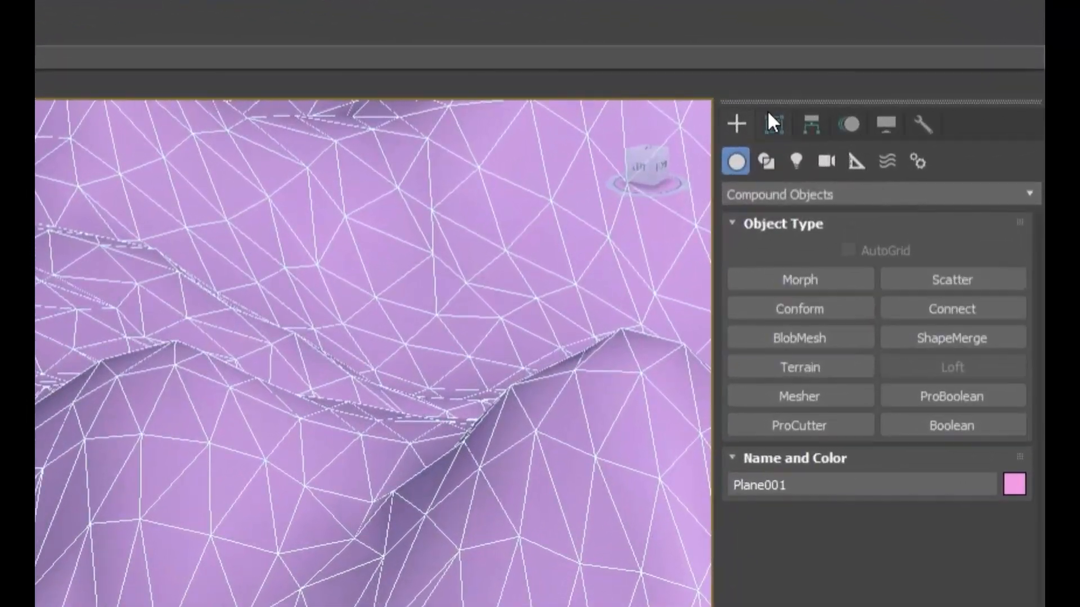
Step: Add an Edit Poly modifier above the terrain's Boolean and select the border of the road cut at Border level
left_click(838, 114)
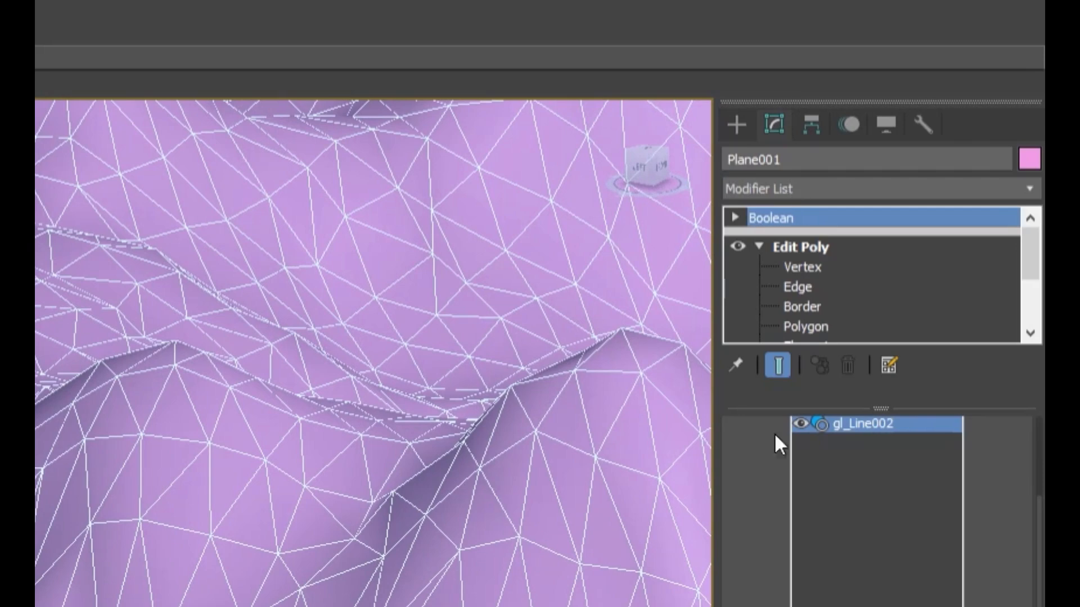
left_click(803, 186)
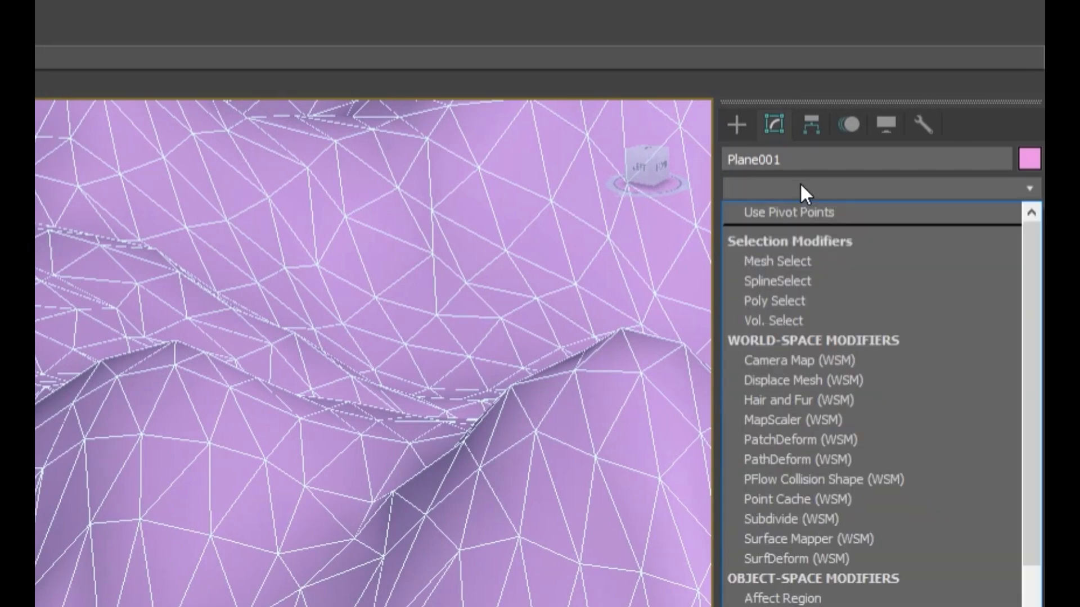
type("esh")
left_click(818, 273)
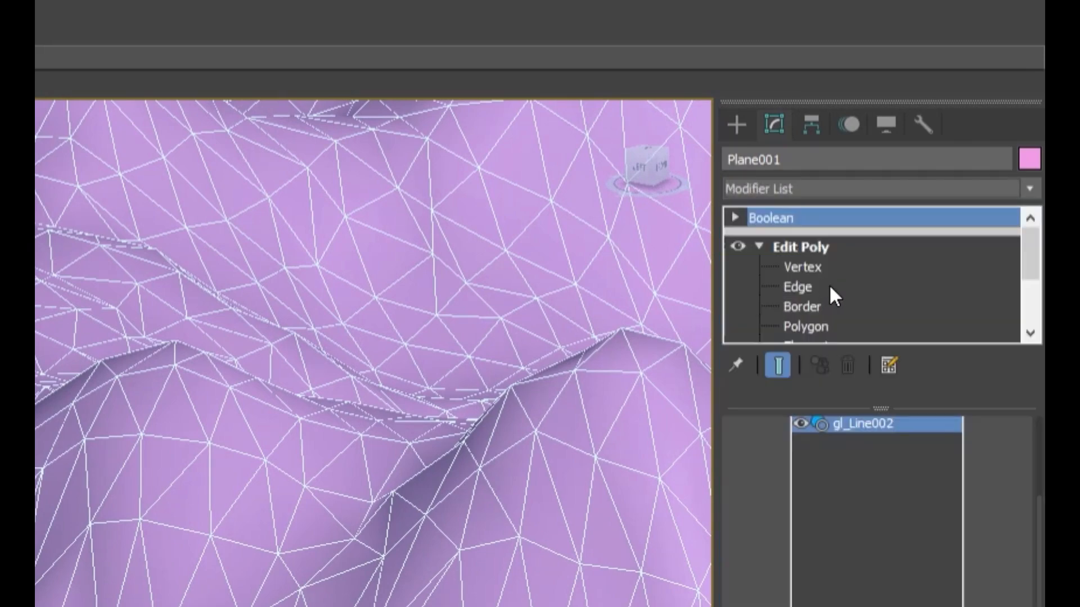
left_click(802, 278)
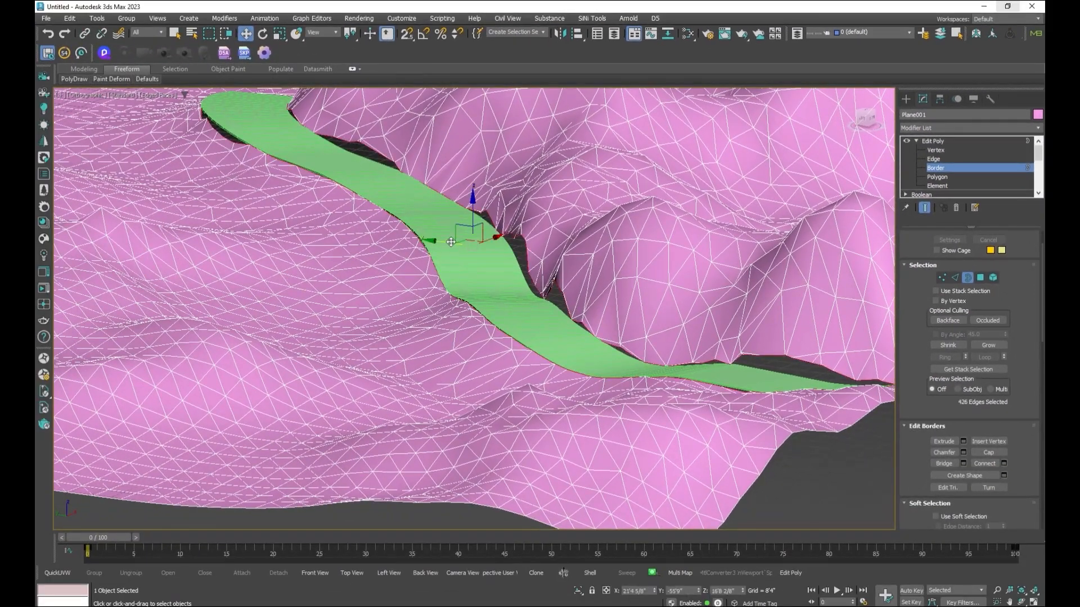
Step: Extrude the selected border straight down to form vertical walls closing the gaps beside the road
scroll(451, 242, "up", 5)
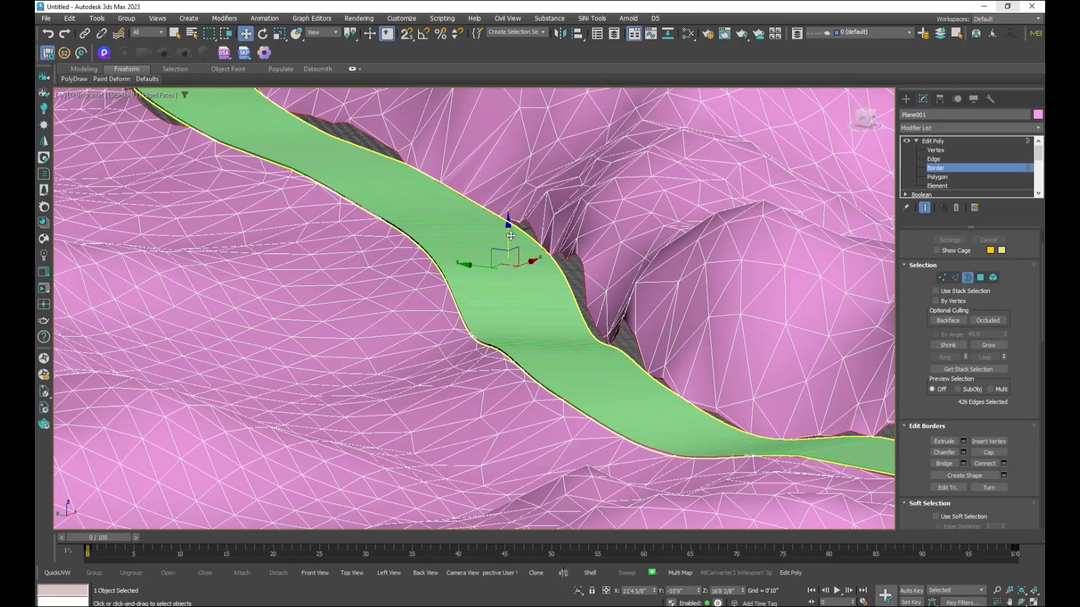
left_click_drag(508, 230, 512, 250, "shift")
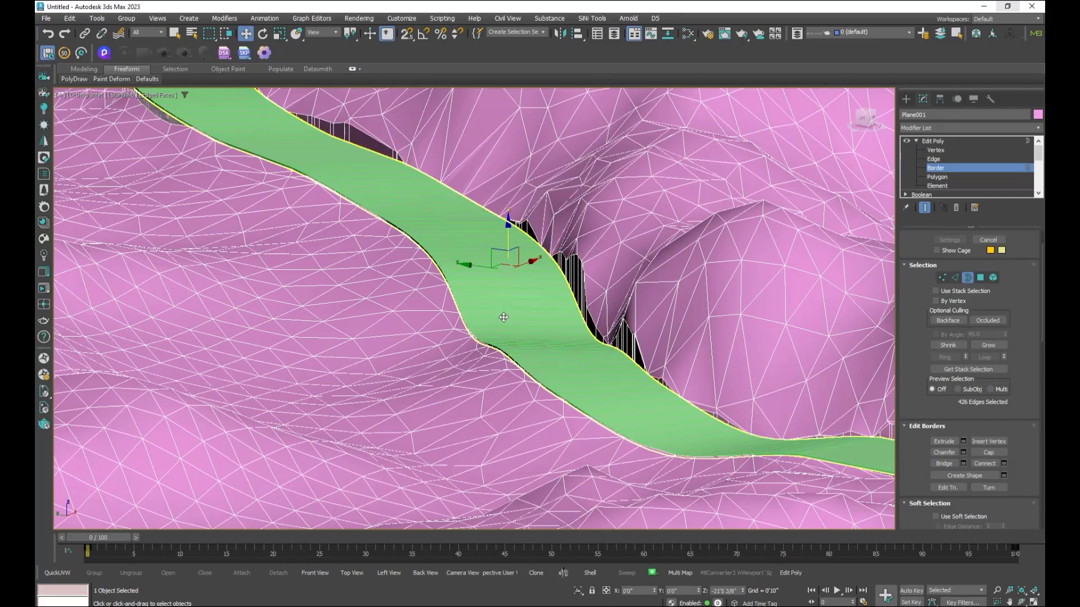
mouse_move(504, 320)
middle_mouse_down("alt")
mouse_move(645, 308)
mouse_move(658, 297)
mouse_move(638, 310)
mouse_move(495, 322)
mouse_move(495, 306)
middle_mouse_up("alt")
middle_click_drag(507, 242, 464, 278)
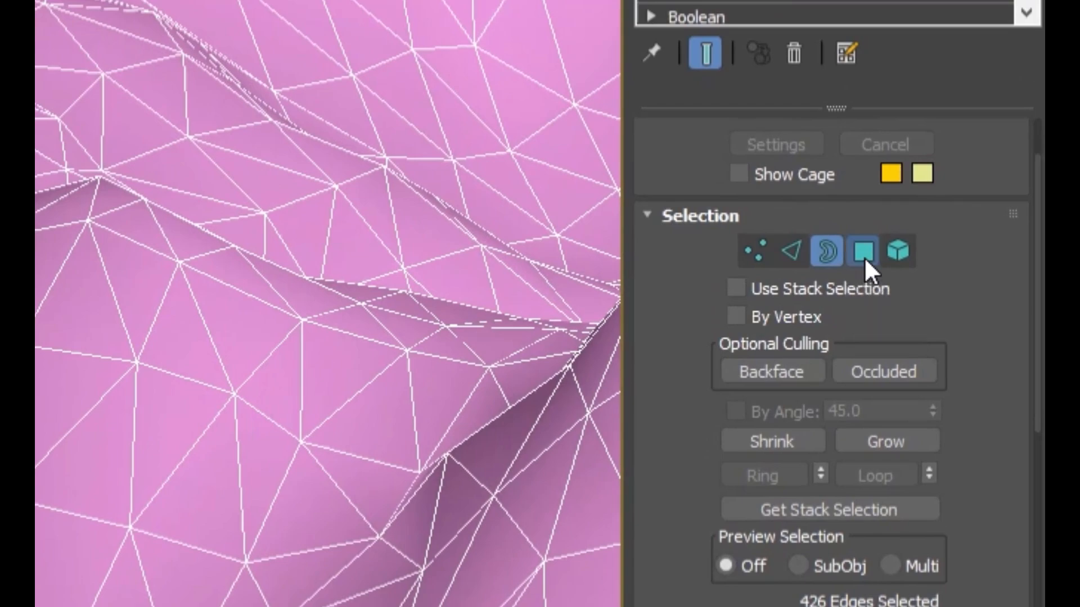
Step: Convert the border selection to the new wall polygons and bring up their smoothing group settings
left_click(864, 257)
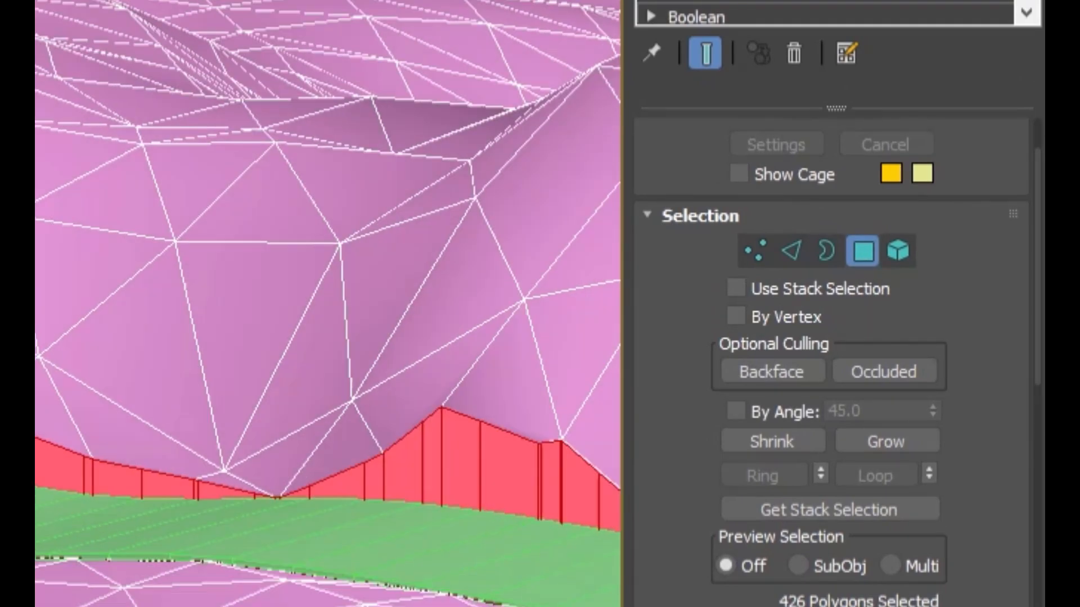
middle_click_drag(328, 360, 410, 369, "alt")
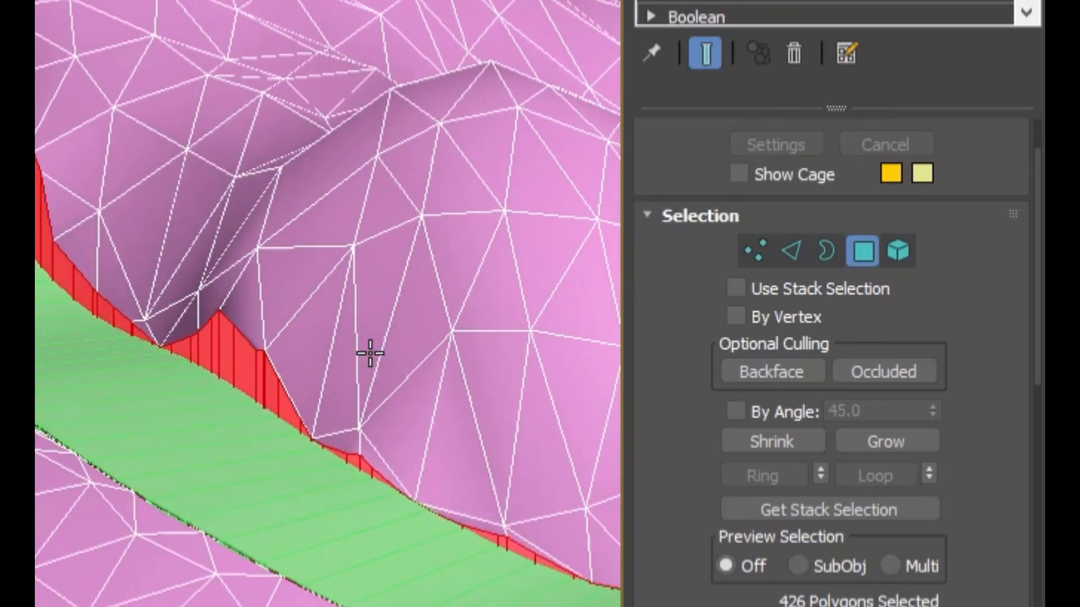
scroll(294, 383, "up", 3)
middle_click_drag(285, 357, 241, 467)
scroll(712, 450, "down", 10)
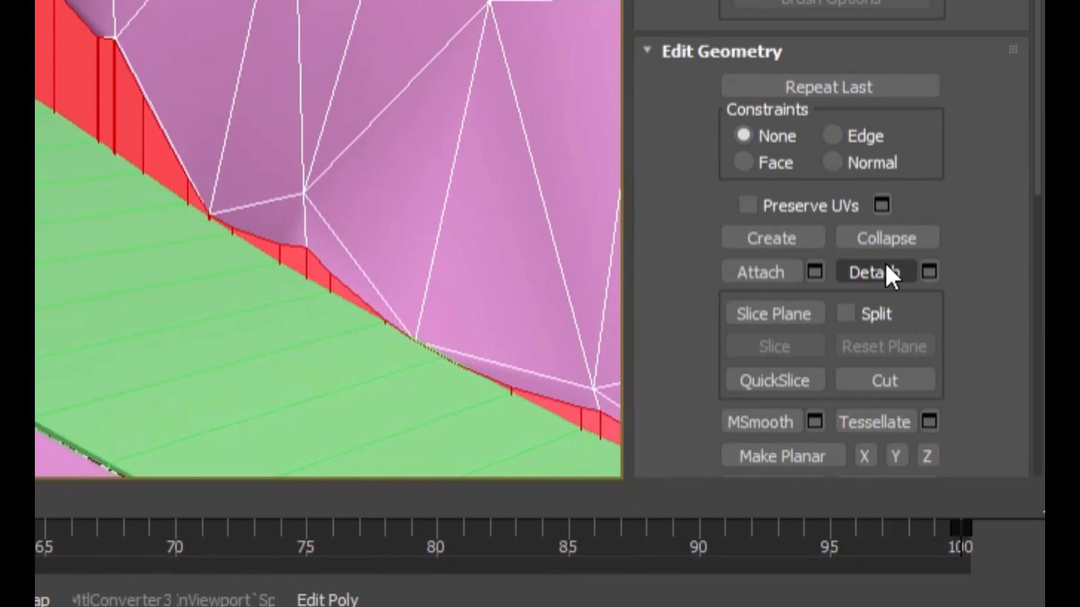
scroll(698, 313, "down", 10)
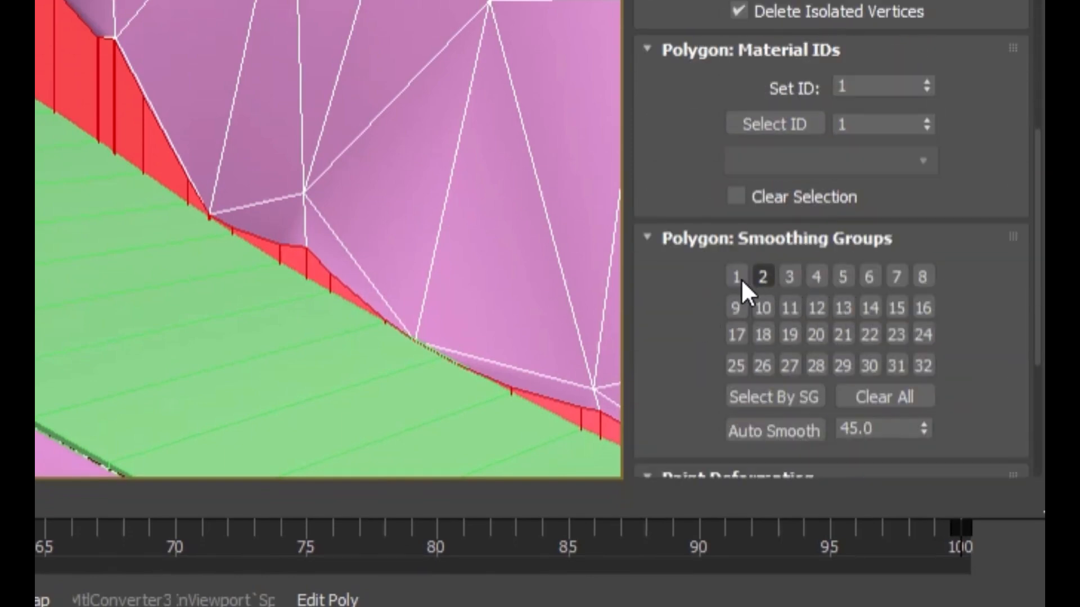
scroll(776, 345, "up", 10)
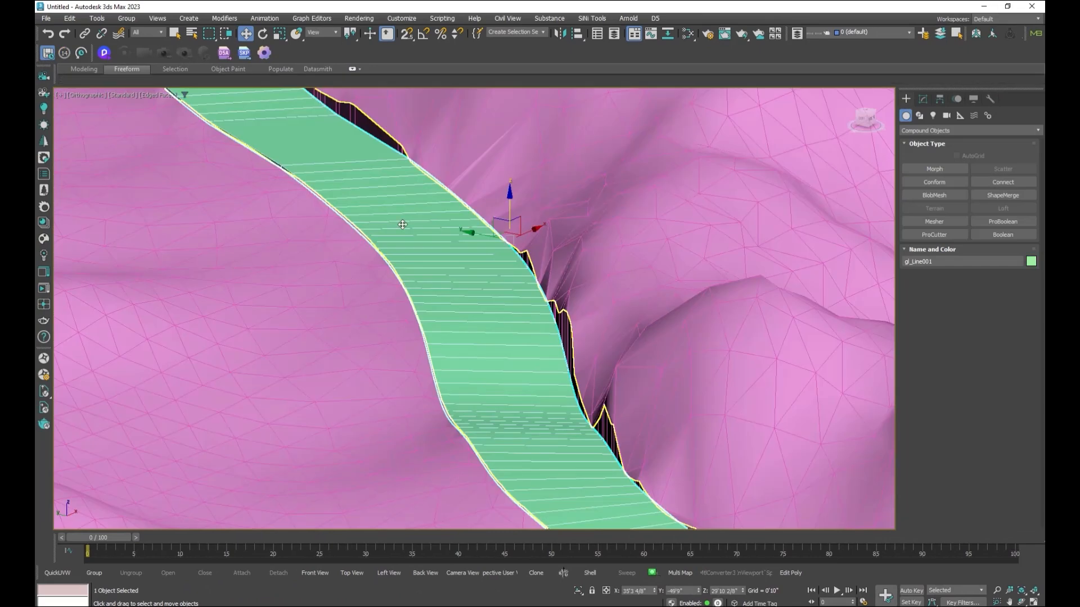
Step: Clone the original swept road gl_Line001 as an independent copy named road
middle_click_drag(405, 223, 495, 372)
scroll(492, 287, "up", 2)
scroll(553, 341, "up", 3)
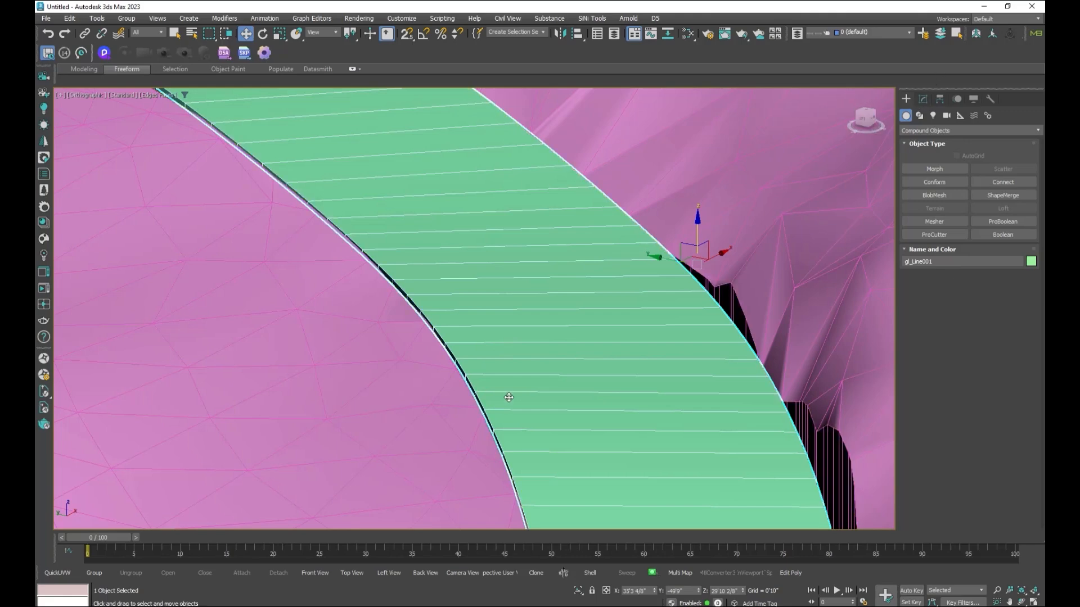
key("ctrl+v")
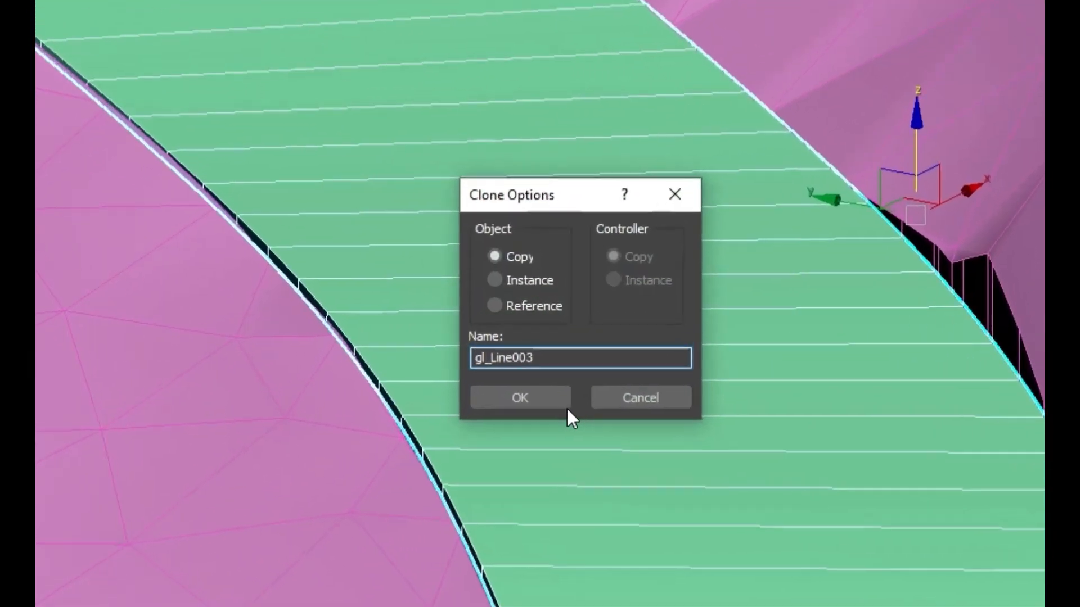
left_click(541, 365)
type("road")
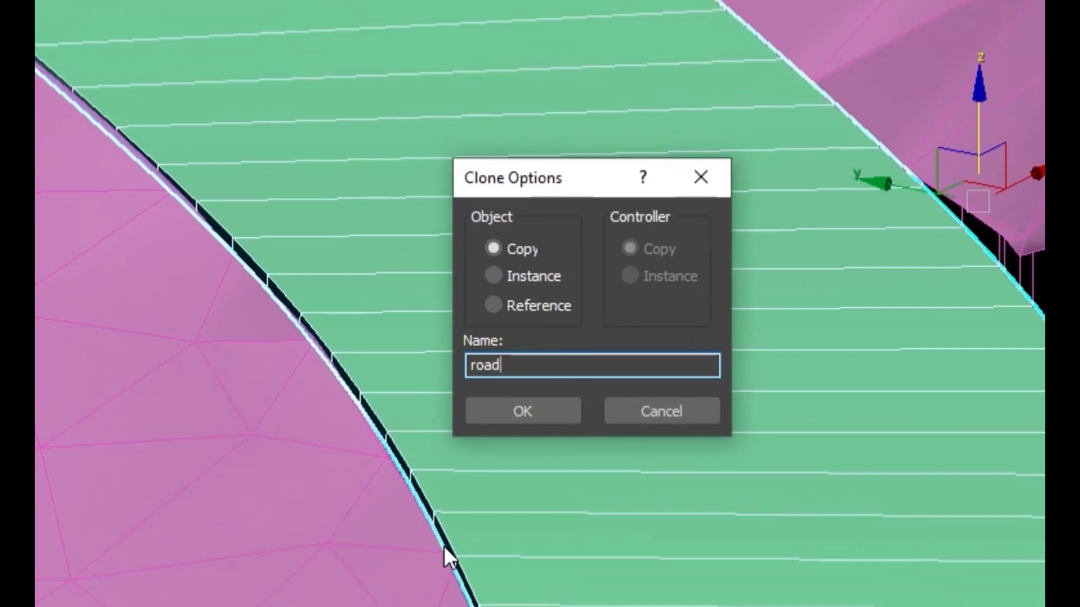
left_click(523, 411)
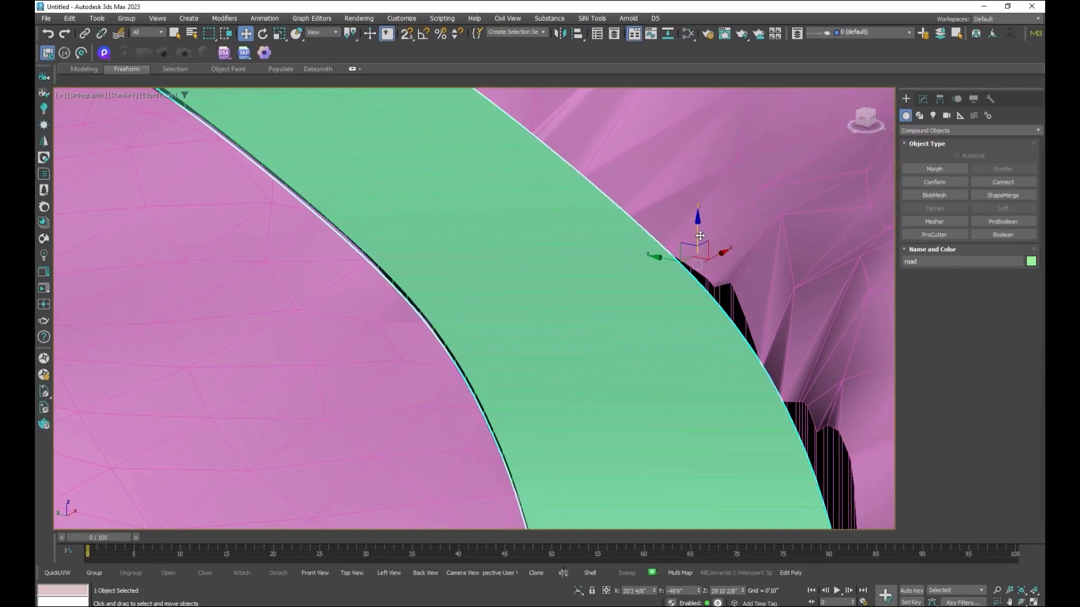
Step: Raise the road copy slightly and set its Sweep bar section to 26'8 5/8" wide and 0'4 4/8" long
left_click_drag(700, 235, 700, 230)
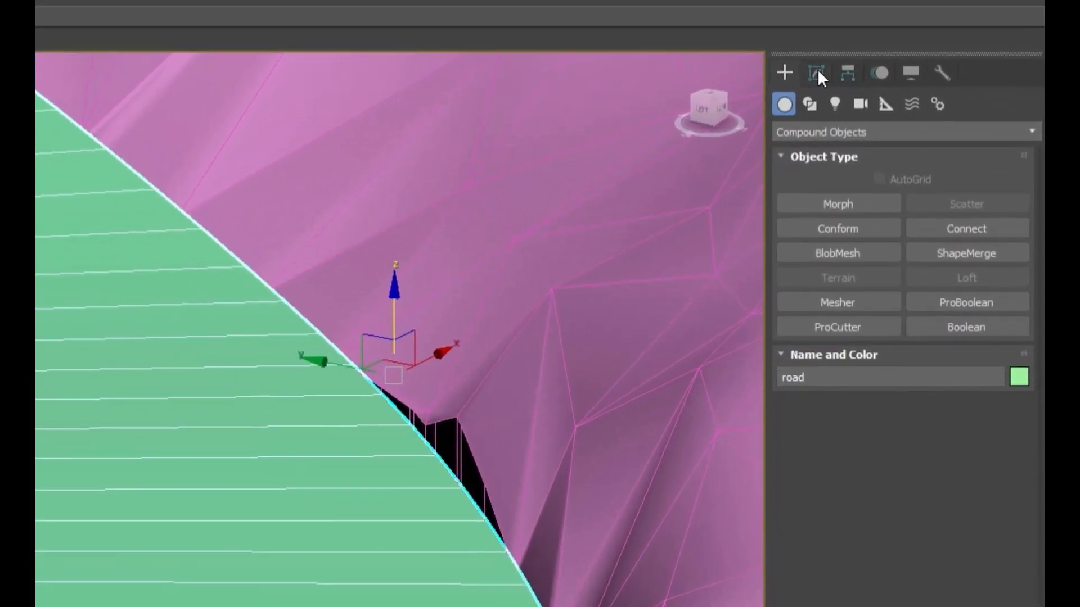
left_click(817, 73)
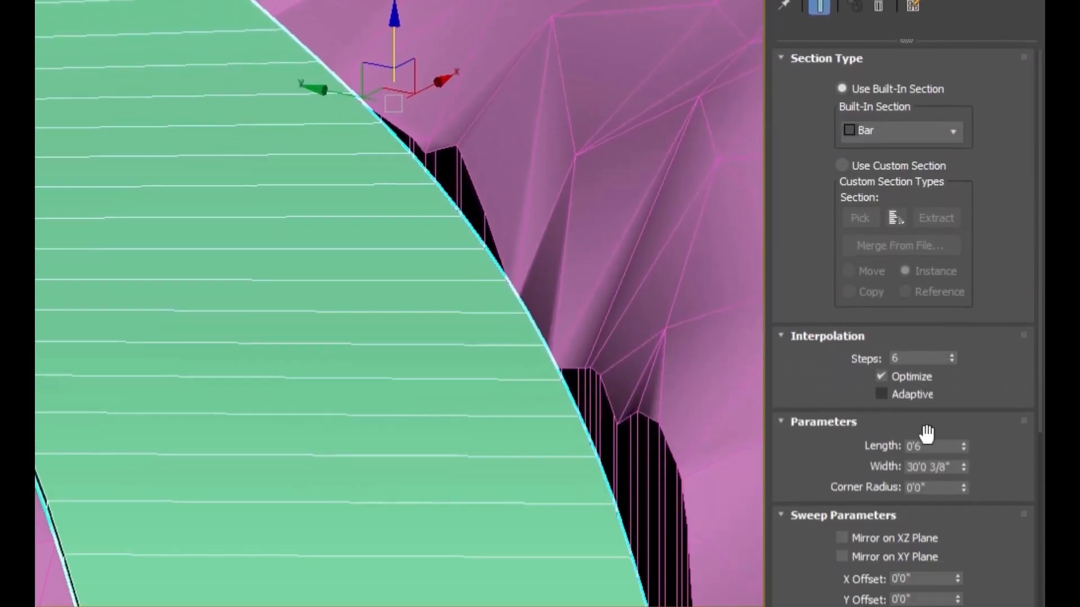
left_click_drag(965, 437, 974, 452)
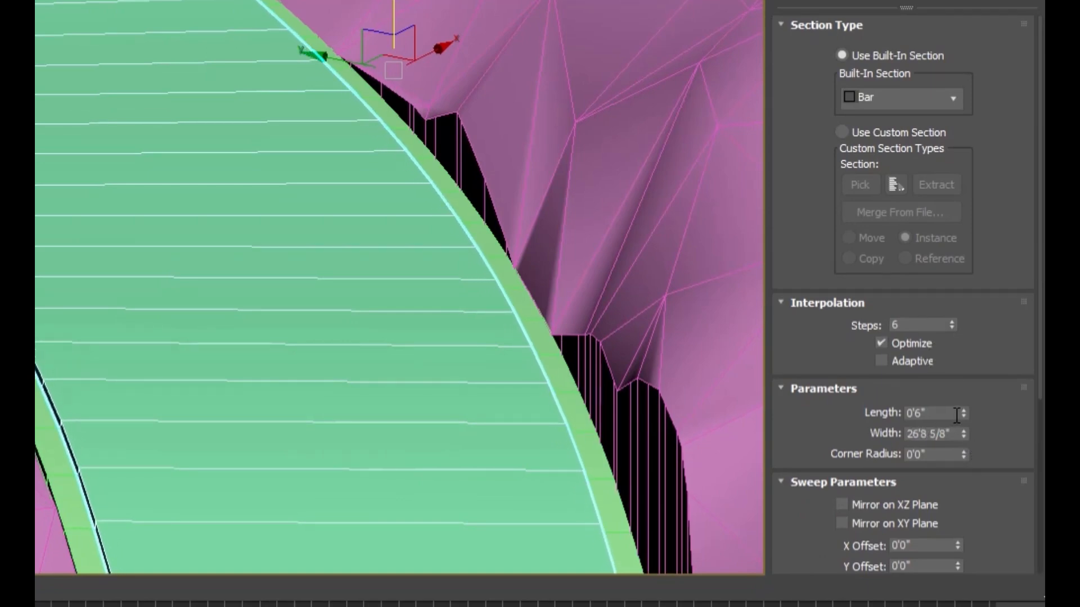
left_click_drag(962, 416, 962, 423)
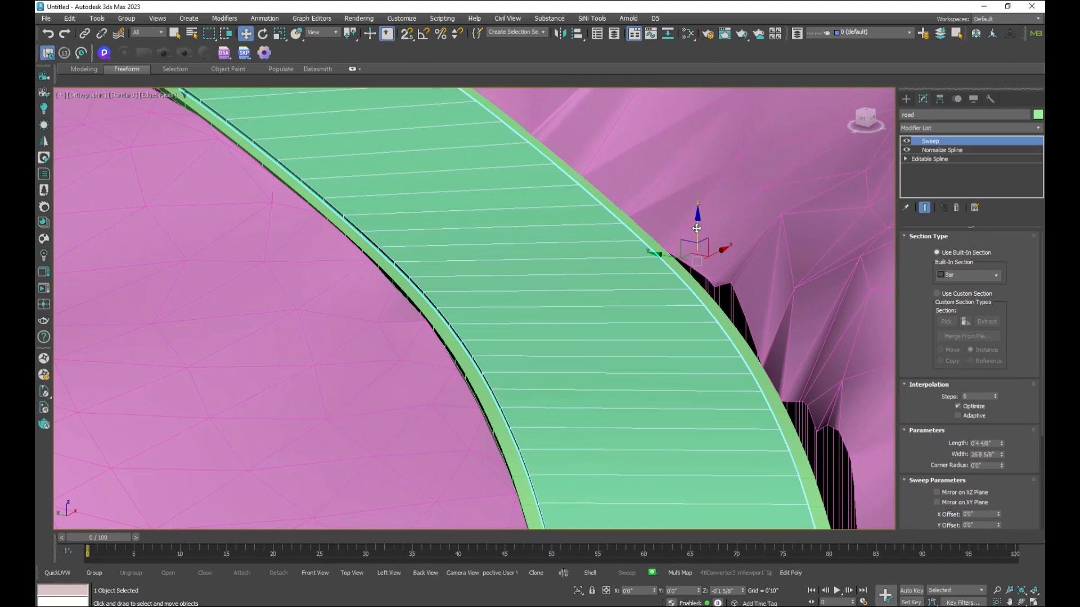
Step: Clone the raised road sweep as an independent copy named road001
middle_click_drag(772, 297, 764, 294, "alt")
key("ctrl+v")
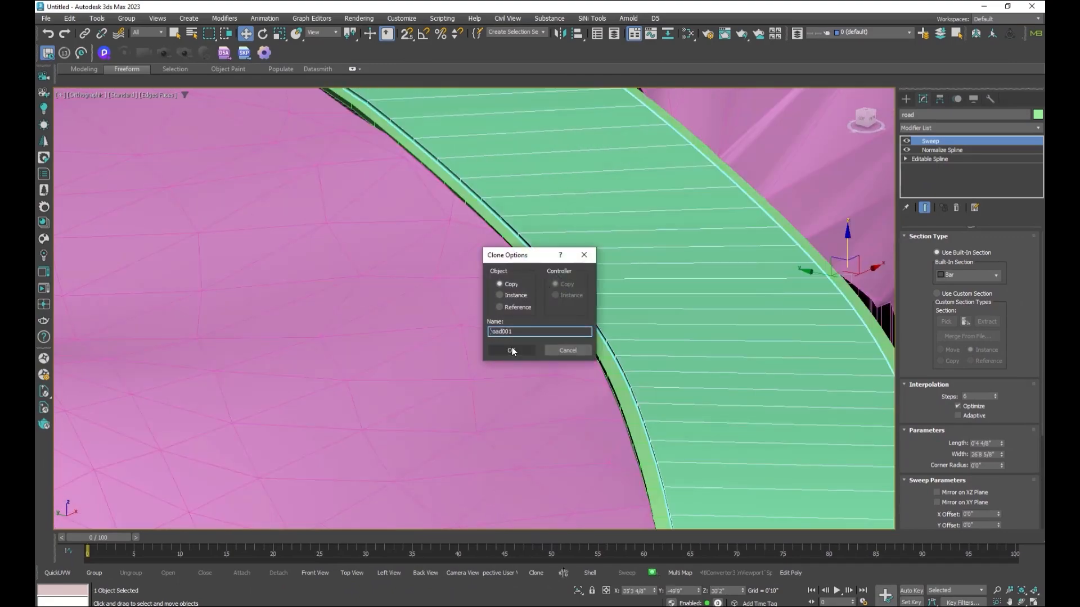
left_click(512, 350)
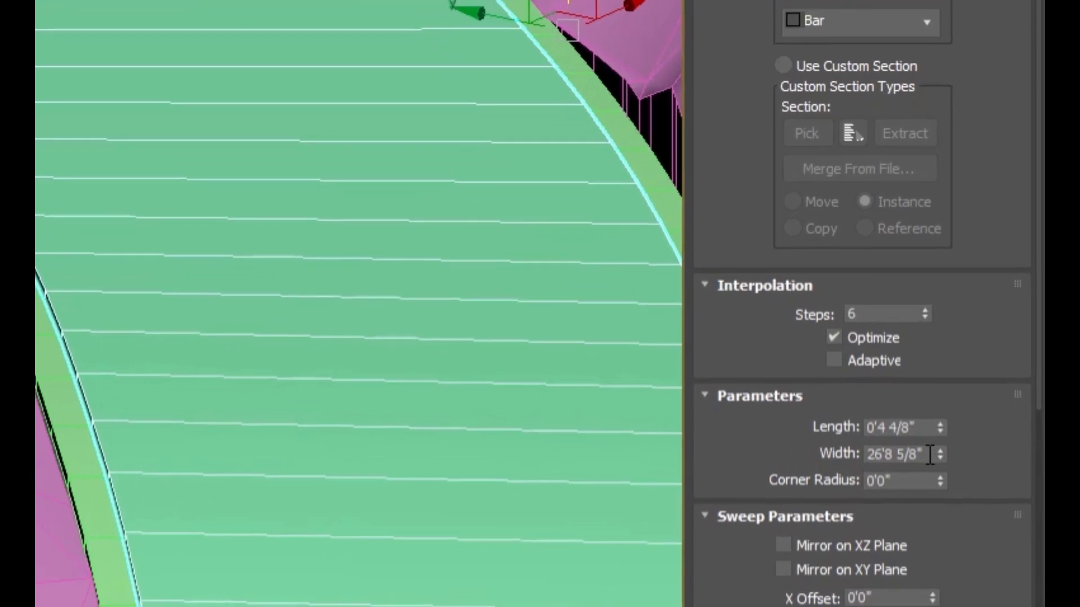
Step: Narrow the road001 Sweep bar section to a 1'0" wide strip
left_click_drag(996, 454, 875, 455)
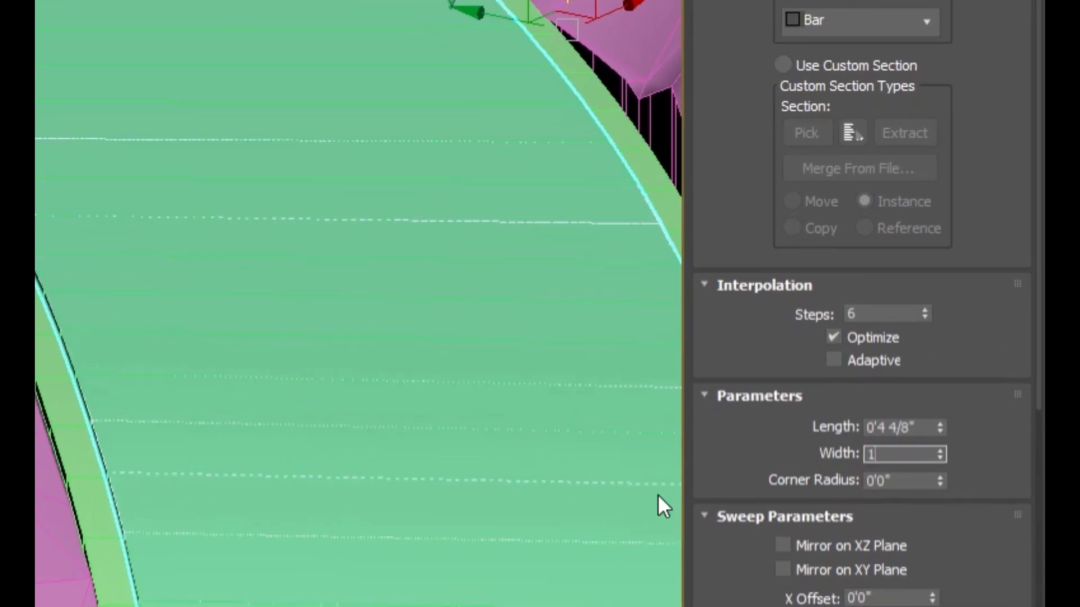
type("1")
key("Return")
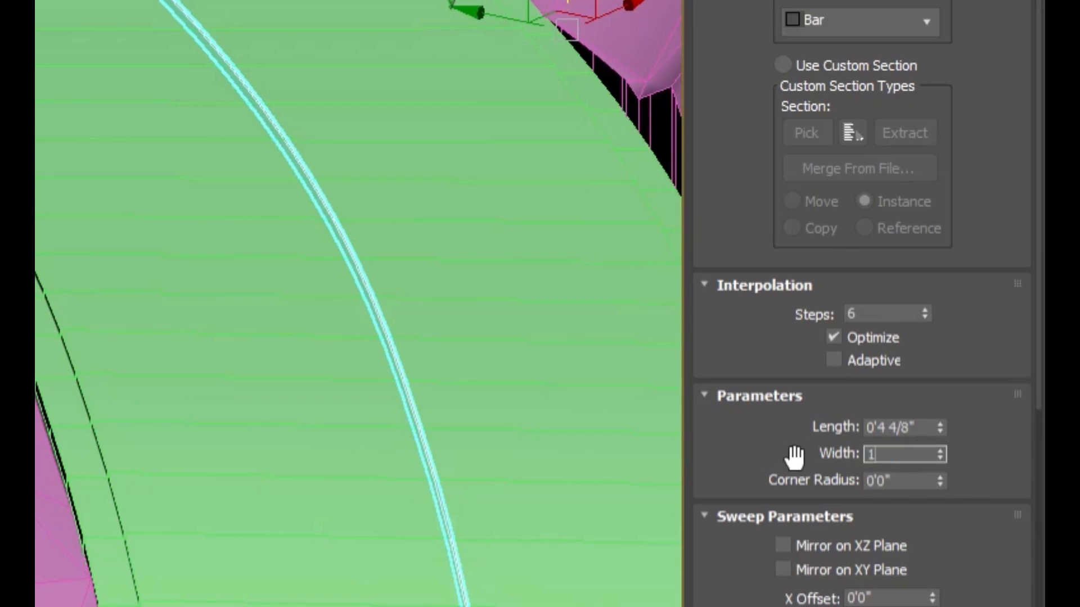
type("12")
key("Return")
Step: Shift the narrow strip to the road's outer edge by setting its Sweep X Offset to 14'10 2/8"
middle_click_drag(364, 119, 347, 139)
scroll(939, 444, "down", 5)
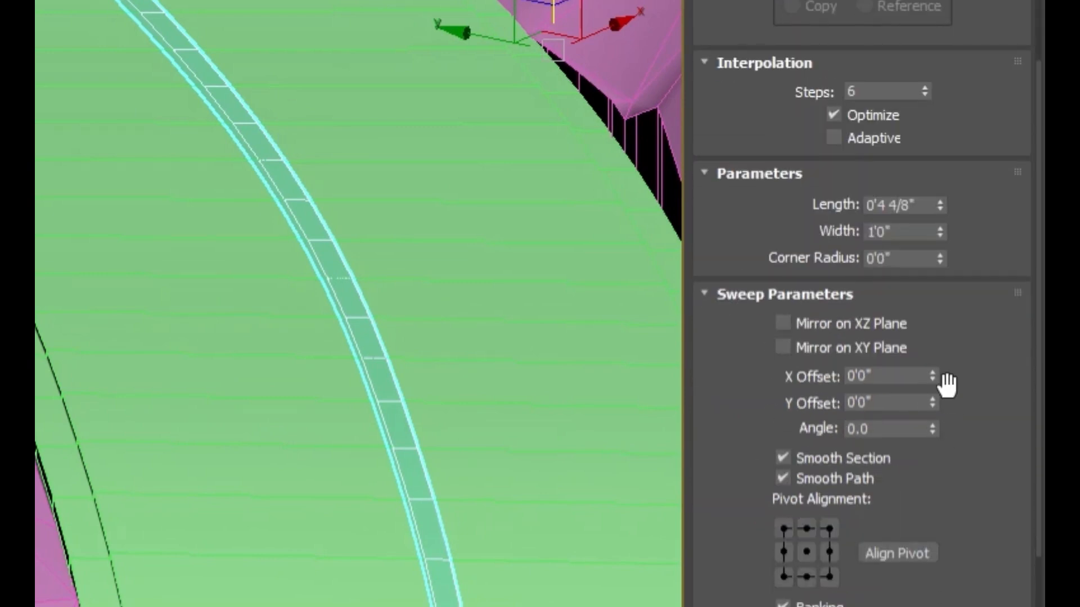
left_click_drag(932, 375, 933, 348)
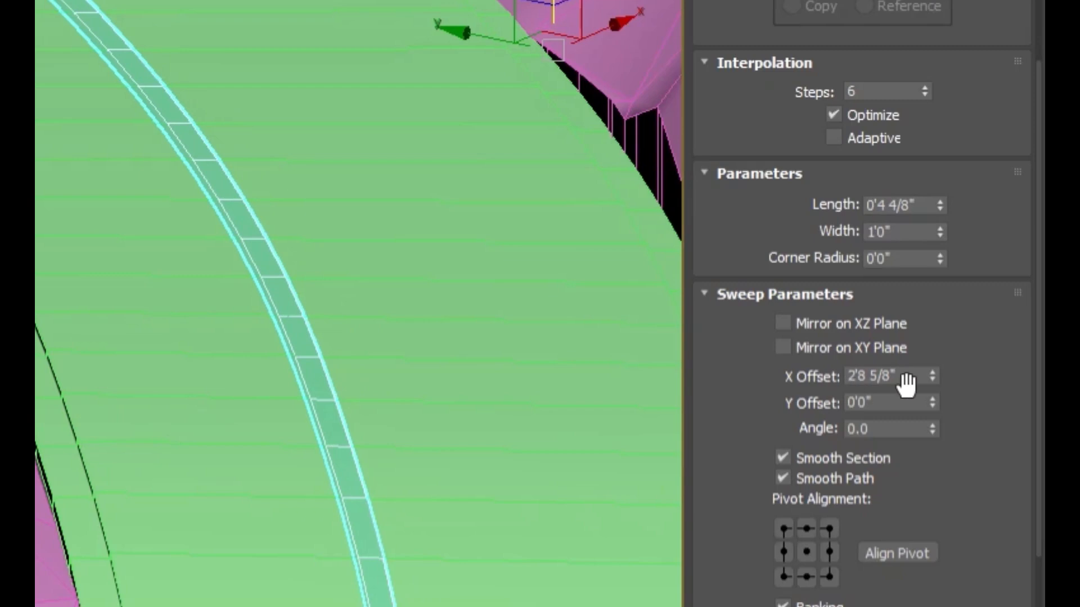
left_click_drag(932, 375, 932, 351)
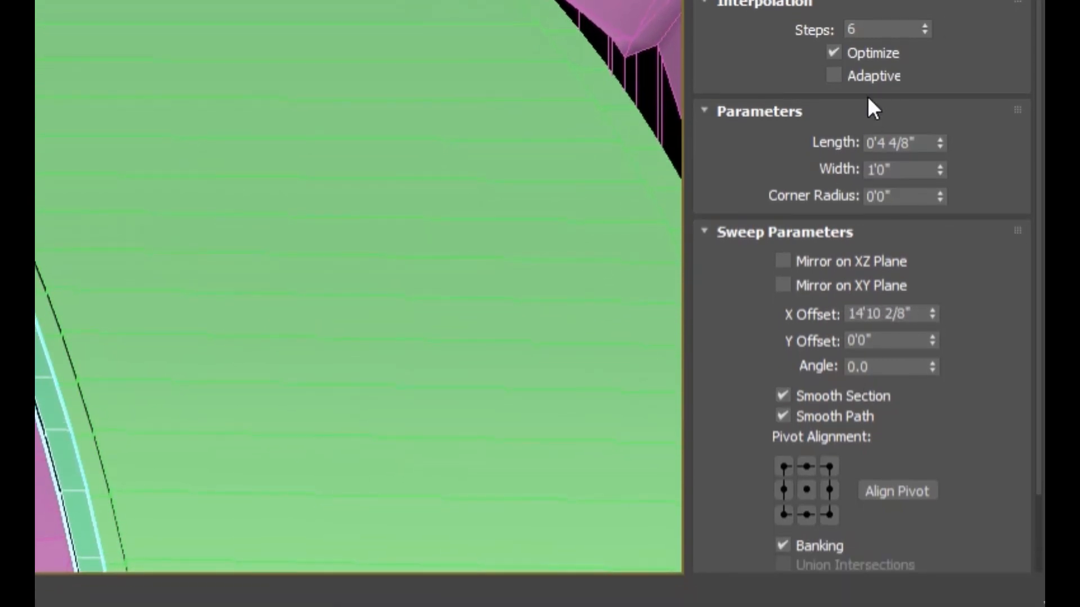
Step: Raise the edge strip into a curb by setting its Sweep section Length to 2'7 2/8"
left_click_drag(713, 183, 711, 405)
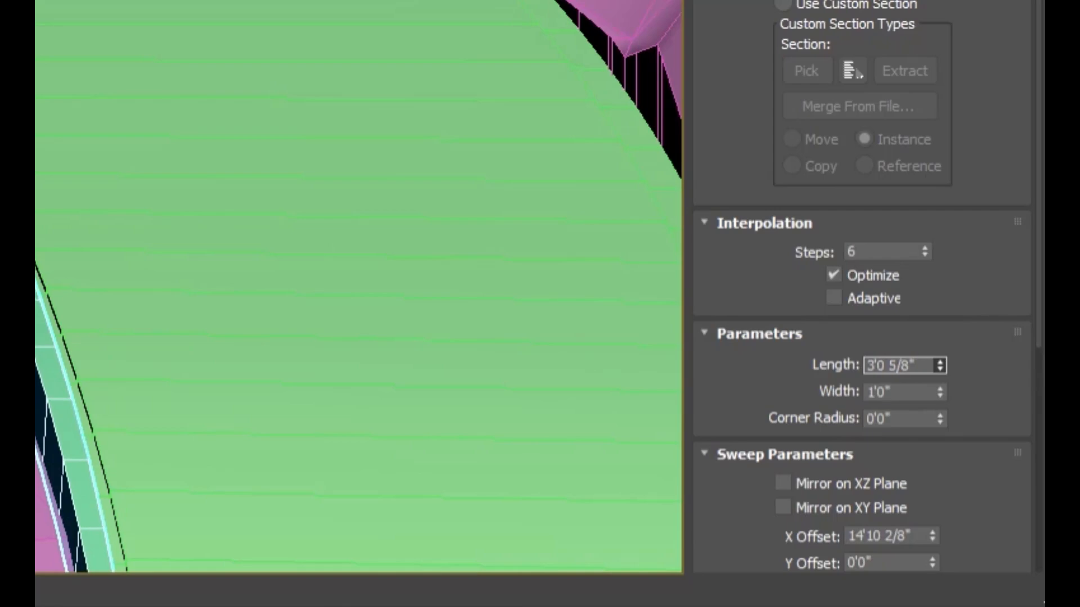
scroll(91, 21, "down", 4)
middle_click_drag(90, 21, 37, 158, "alt")
middle_click_drag(395, 294, 376, 256)
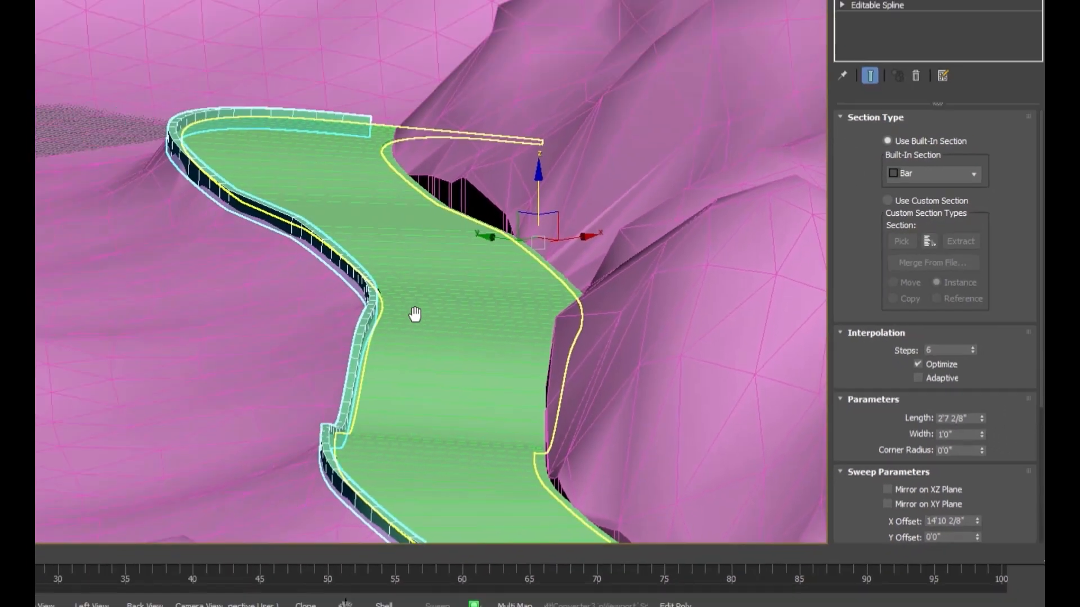
middle_click_drag(490, 398, 323, 266)
middle_click_drag(549, 338, 587, 390, "alt")
scroll(562, 360, "up", 2)
Step: Select the wide road surface sweep and open the Slate Material Editor
left_click(564, 333)
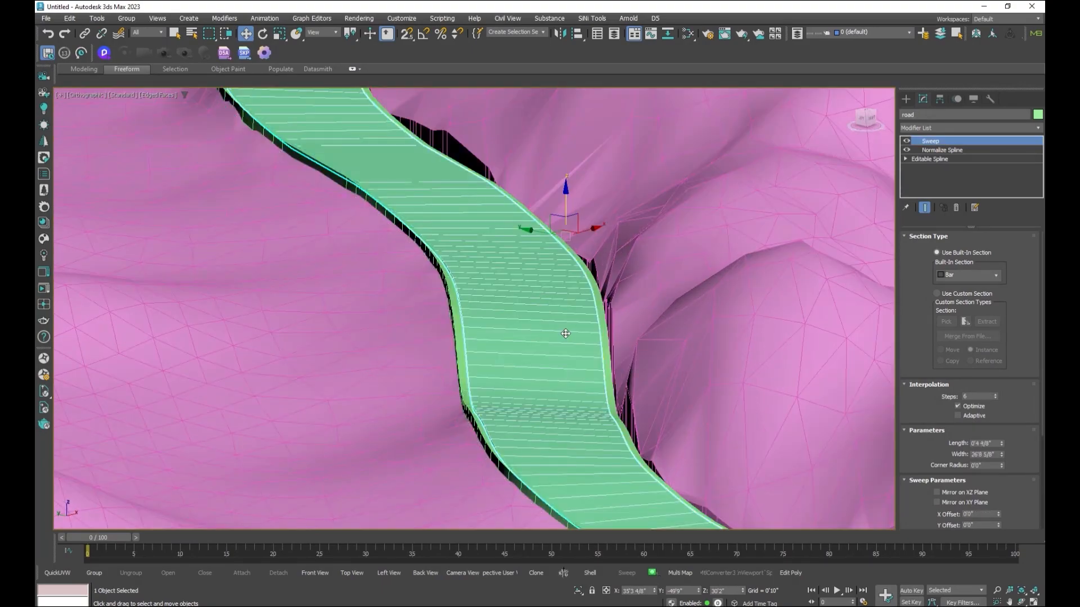
middle_click_drag(565, 335, 641, 458)
scroll(630, 435, "up", 3)
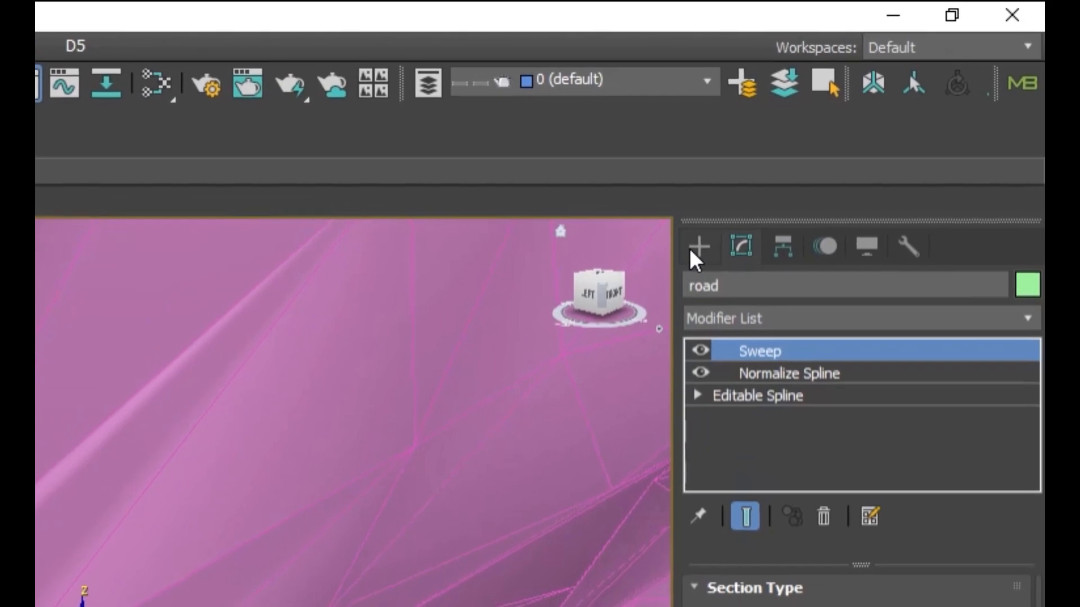
left_click(905, 100)
left_click(147, 88)
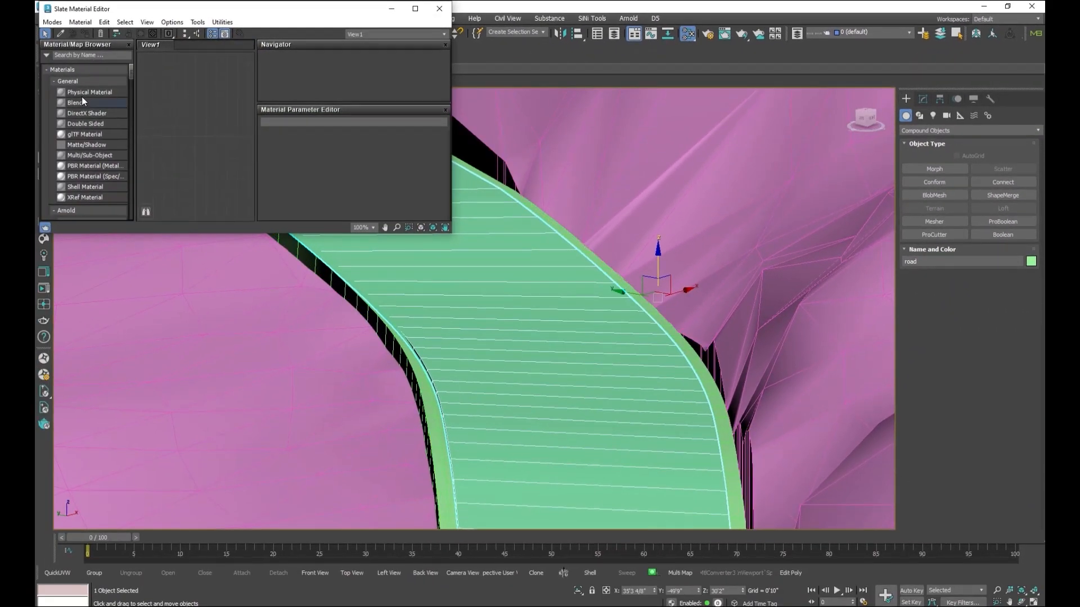
left_click_drag(81, 92, 213, 90)
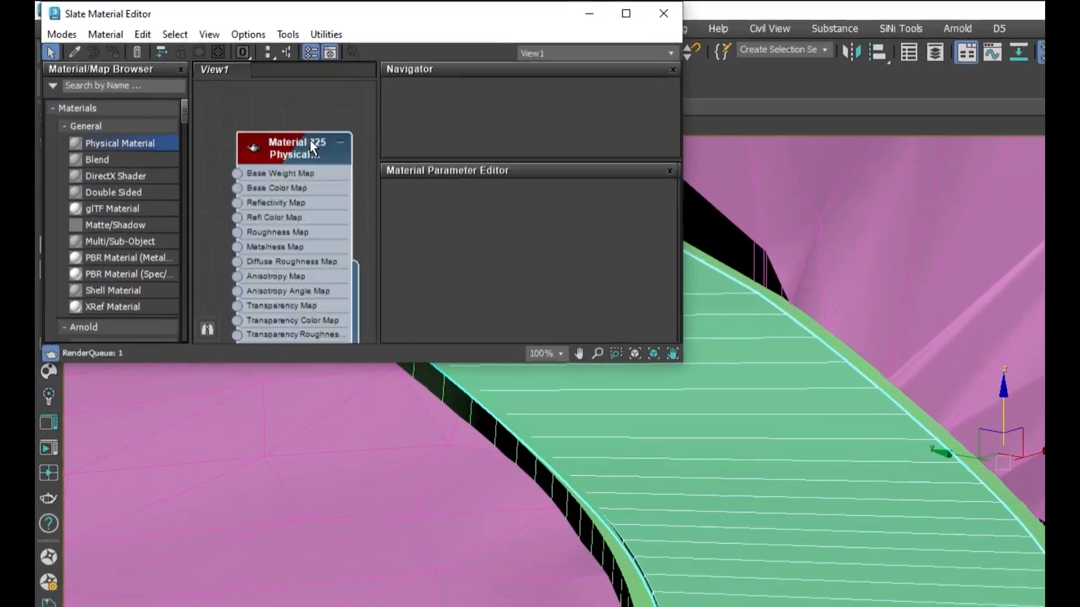
middle_click_drag(171, 135, 201, 149)
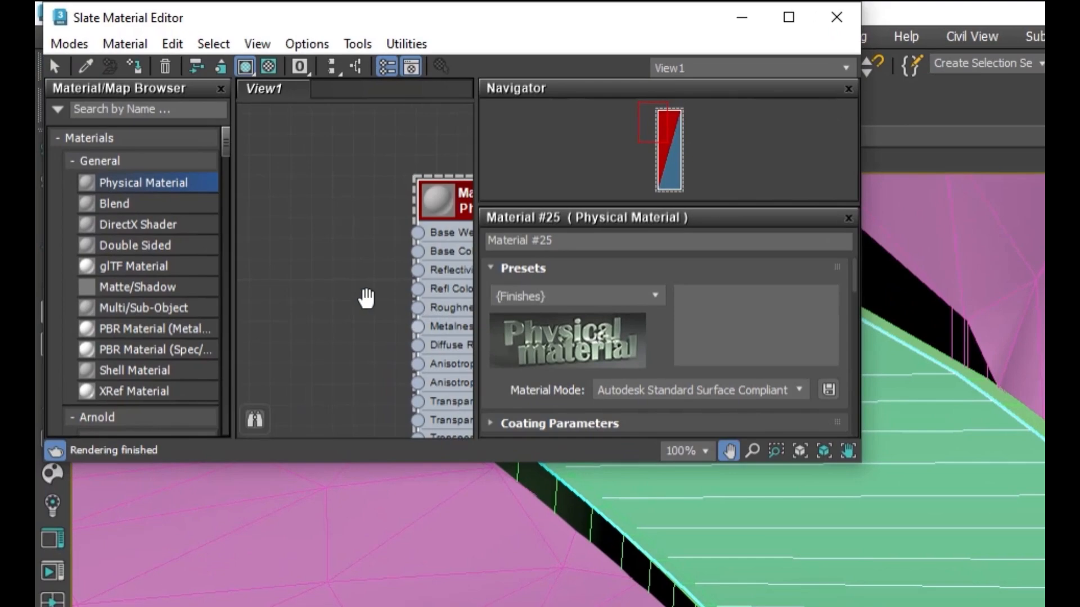
middle_click_drag(366, 298, 298, 270)
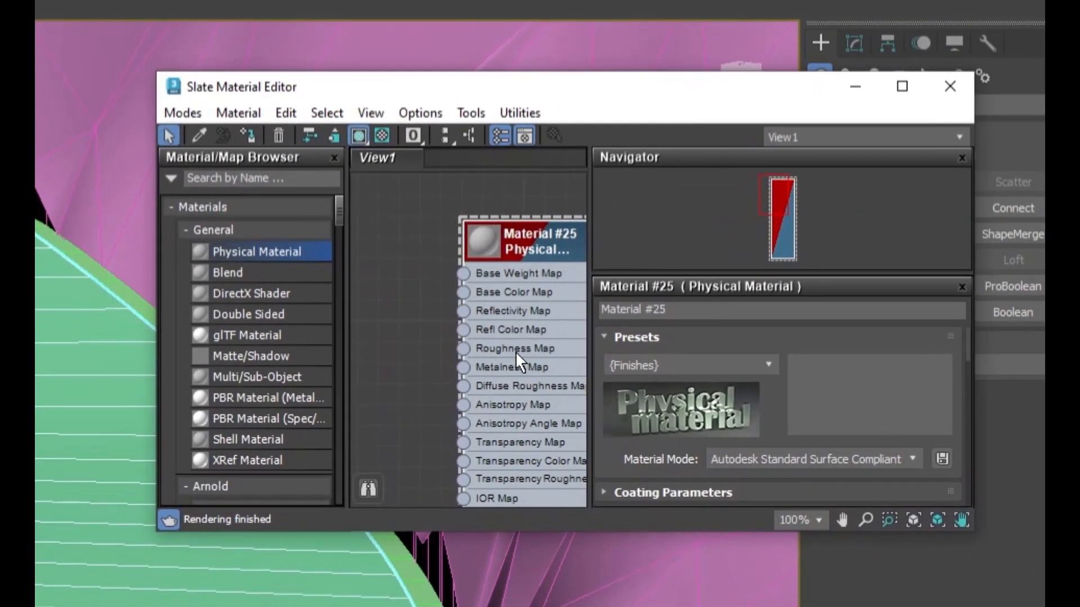
scroll(515, 352, "up", 2)
middle_click_drag(499, 217, 458, 329)
key("Delete")
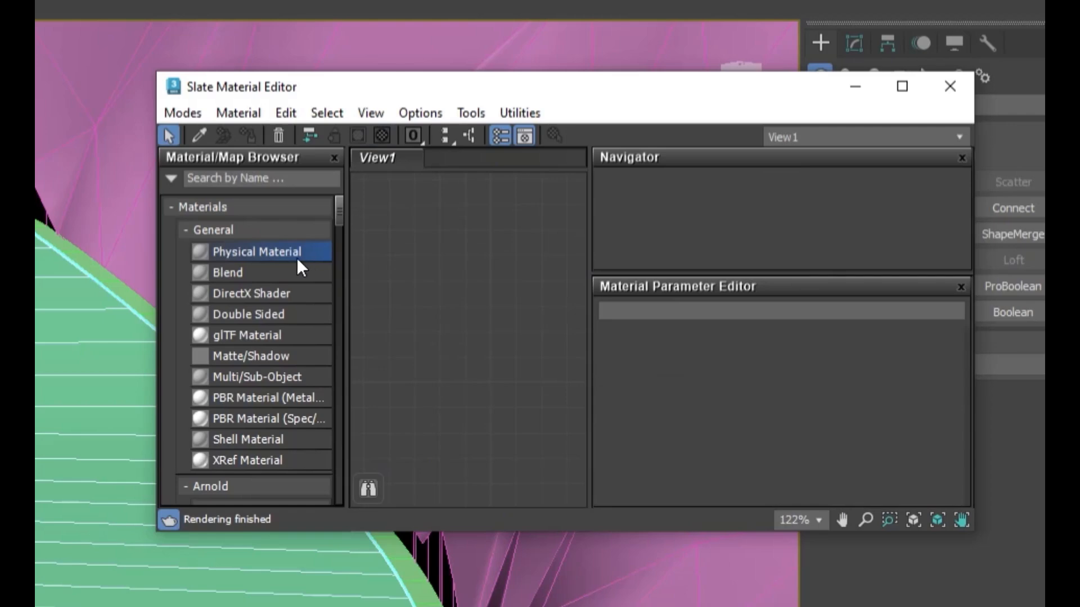
Step: Add a new Physical Material and a Bitmap map loaded with the asphalt road texture
left_click_drag(514, 326, 514, 336)
scroll(514, 340, "up", 1)
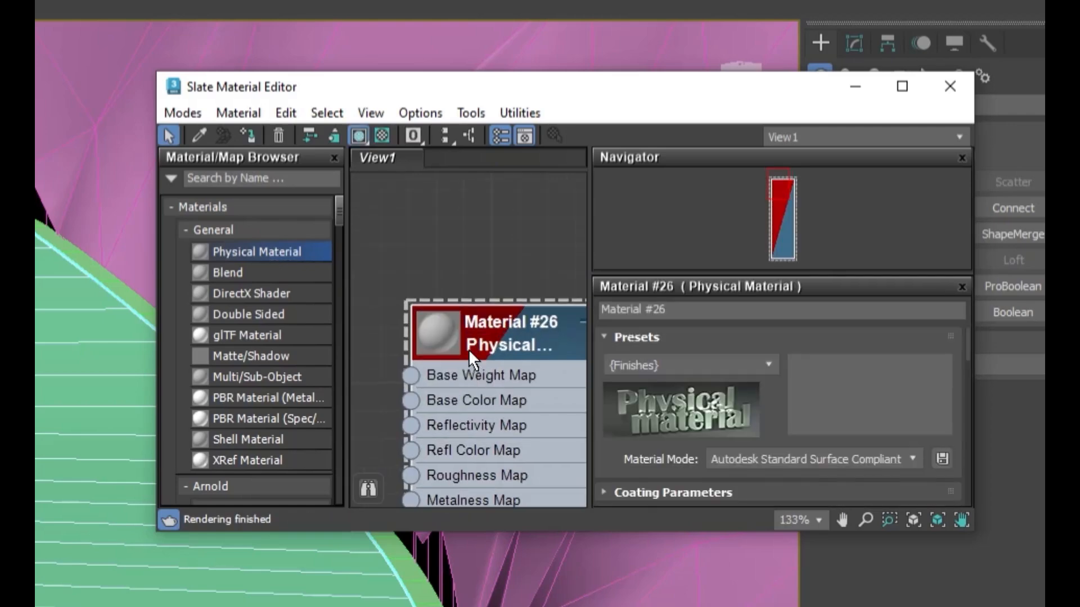
middle_click_drag(468, 350, 574, 213)
scroll(239, 411, "down", 5)
scroll(237, 409, "down", 10)
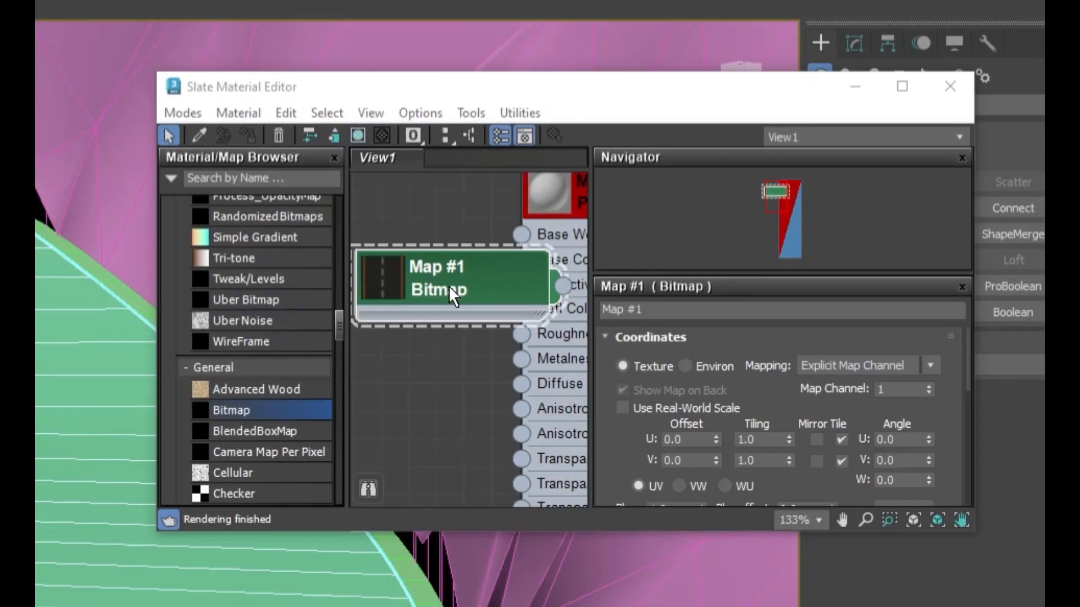
Step: Connect the road bitmap to the material's Base Color Map and assign the material to the selected road
left_click_drag(448, 286, 425, 313)
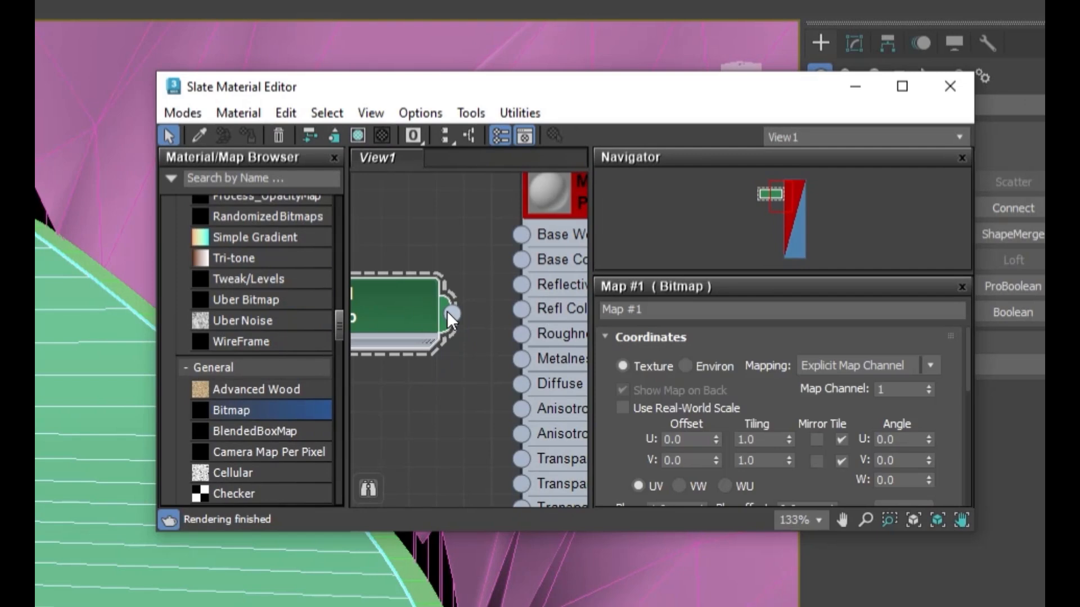
left_click_drag(544, 214, 546, 215)
left_click(580, 264)
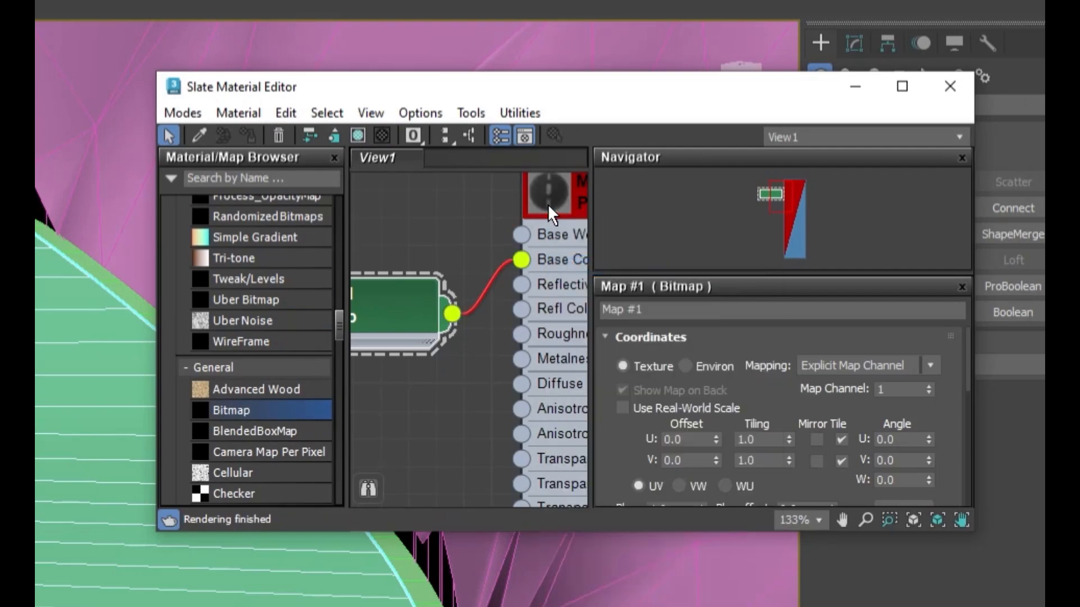
right_click(567, 179)
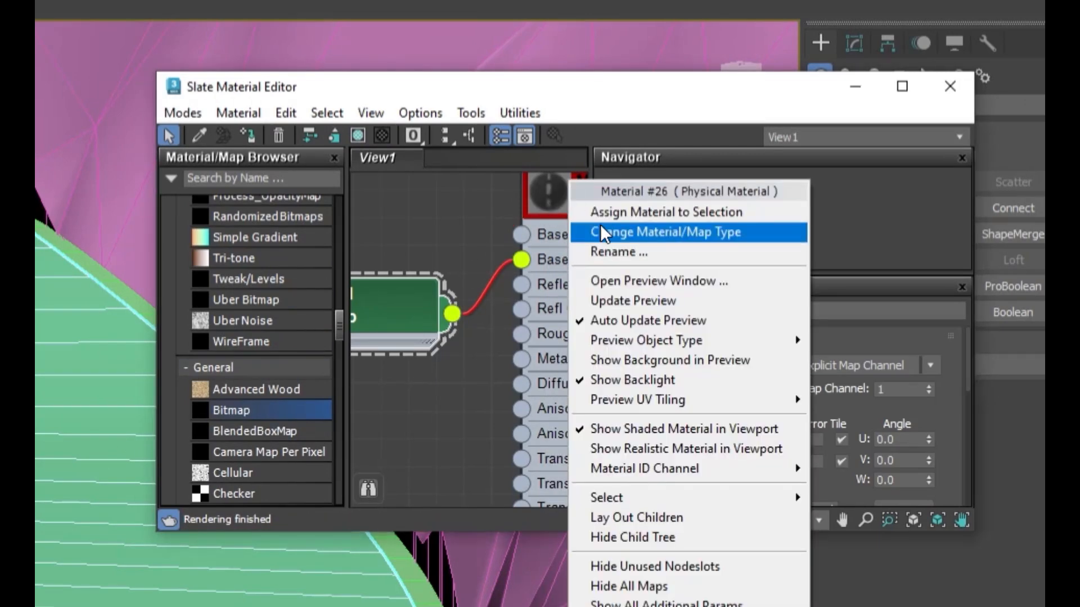
left_click(614, 212)
left_click_drag(775, 101, 92, 284)
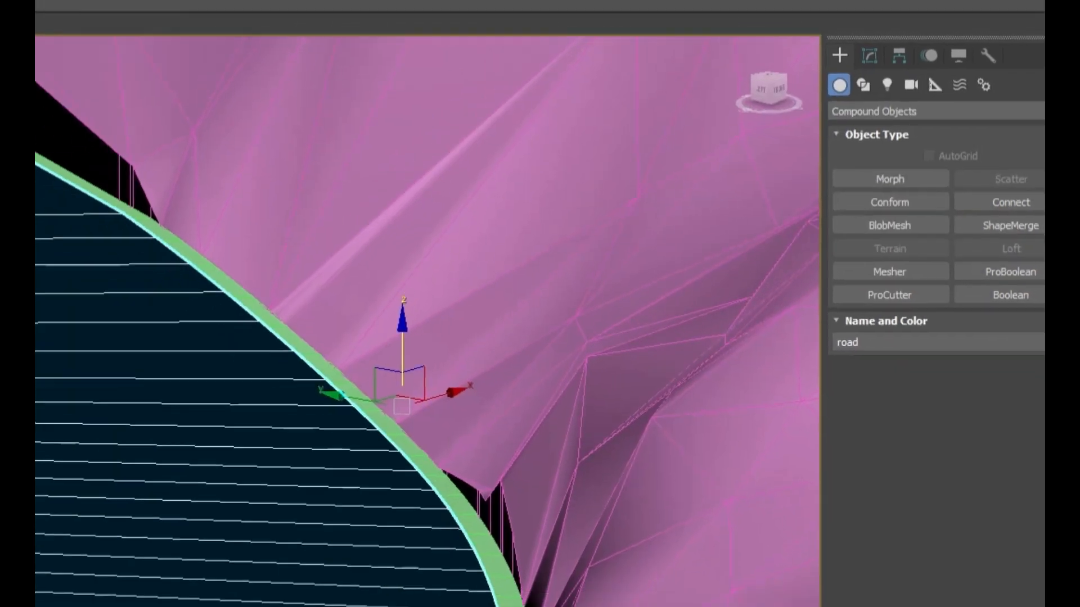
Step: Enable Gen. Mapping Coords. in the road's Sweep modifier so the texture follows the path
middle_click_drag(288, 575, 293, 533)
scroll(293, 534, "down", 5)
scroll(114, 459, "up", 5)
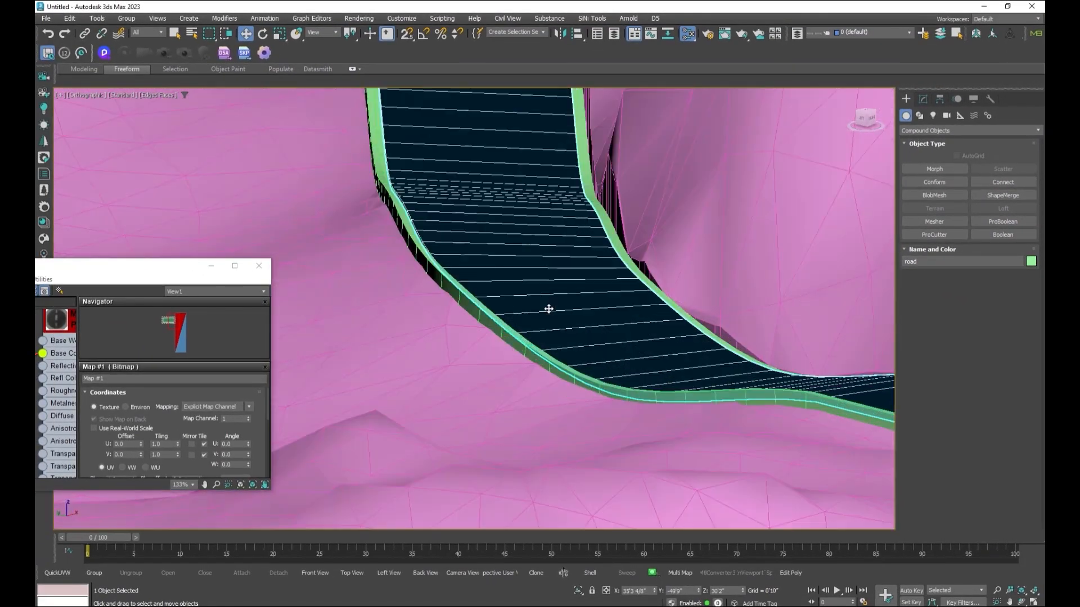
middle_click_drag(549, 309, 591, 374, "alt")
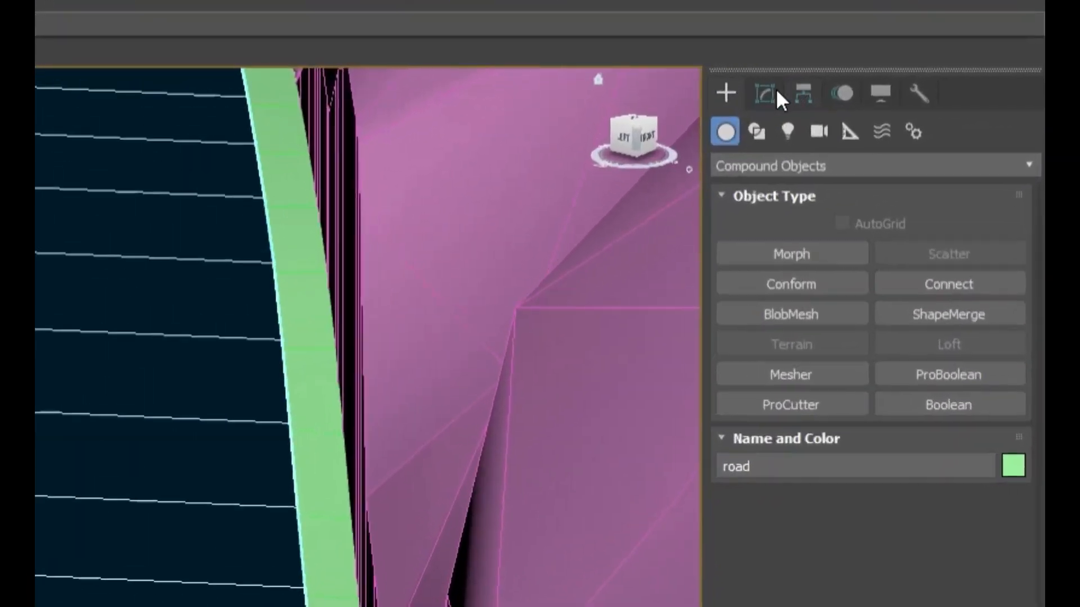
left_click(923, 99)
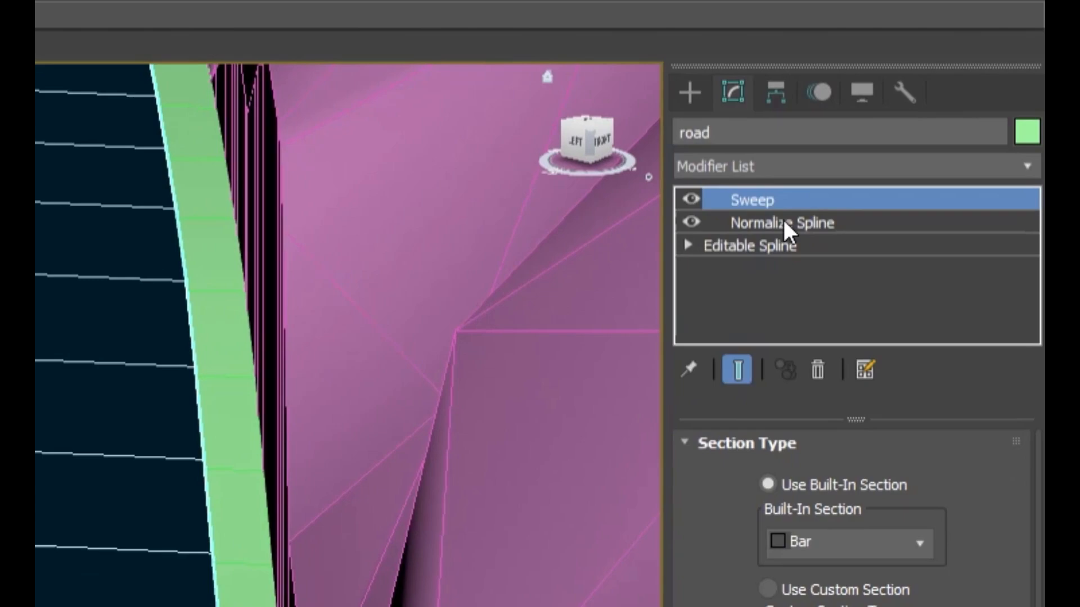
left_click_drag(762, 552, 751, 219)
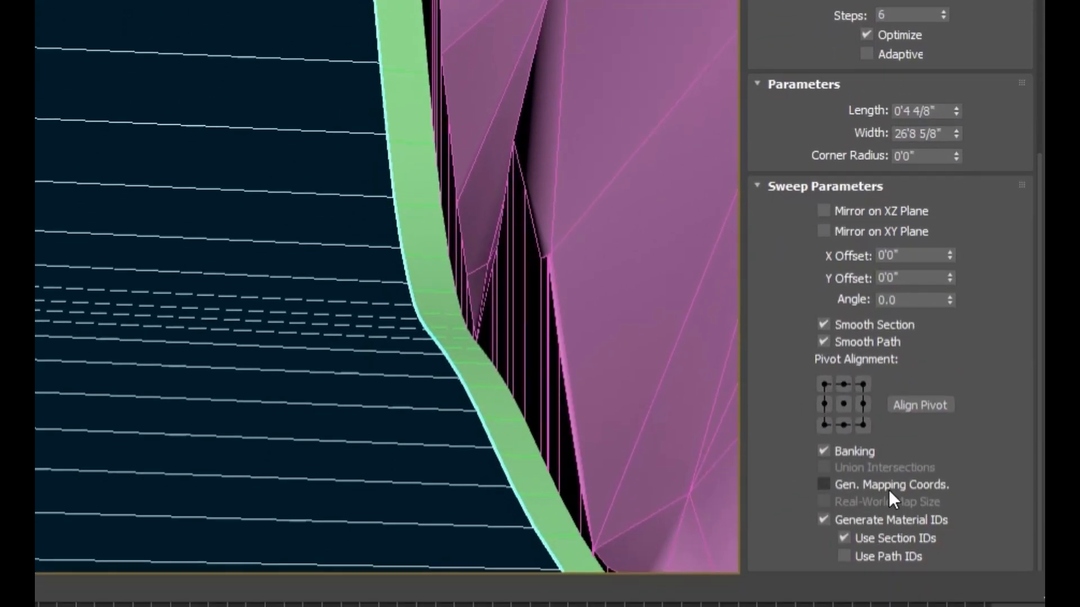
left_click(889, 487)
scroll(518, 378, "down", 3)
scroll(614, 298, "up", 2)
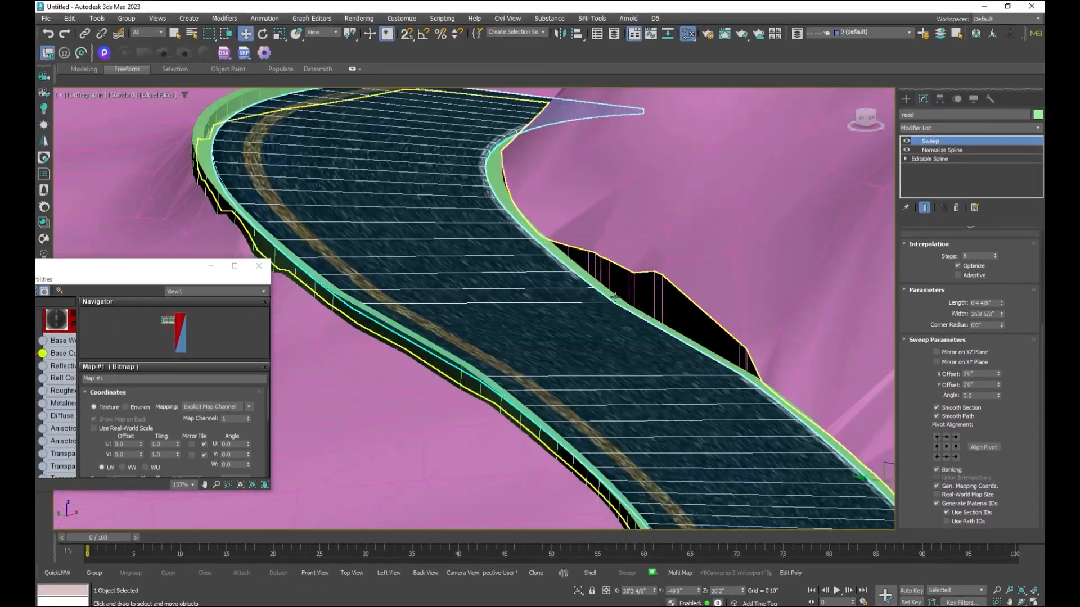
scroll(615, 298, "up", 2)
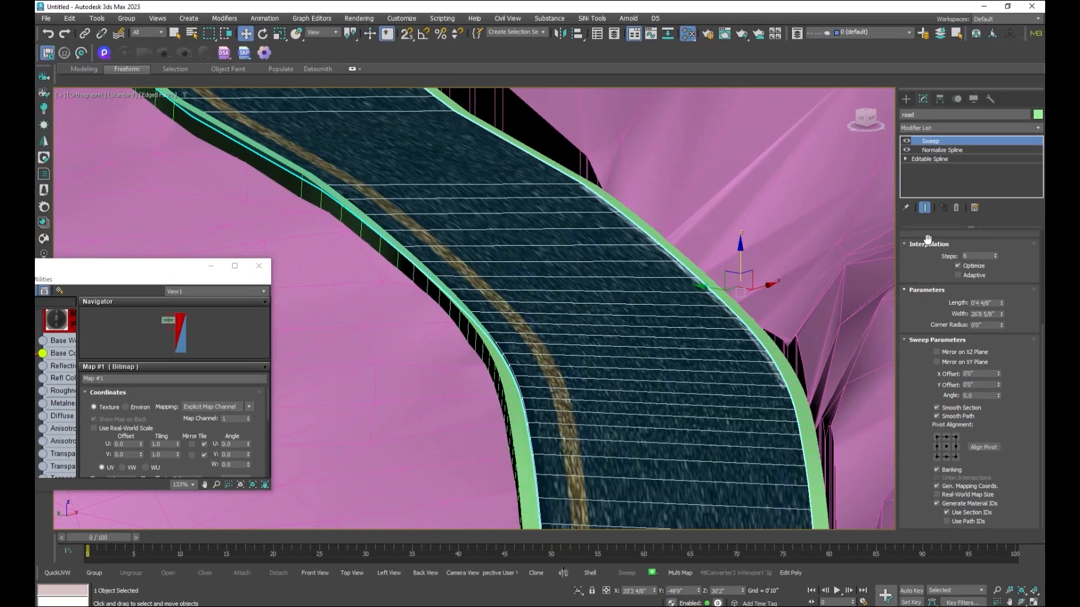
Step: Add a UVW Xform modifier to the road above the Sweep
left_click(946, 127)
scroll(946, 221, "down", 10)
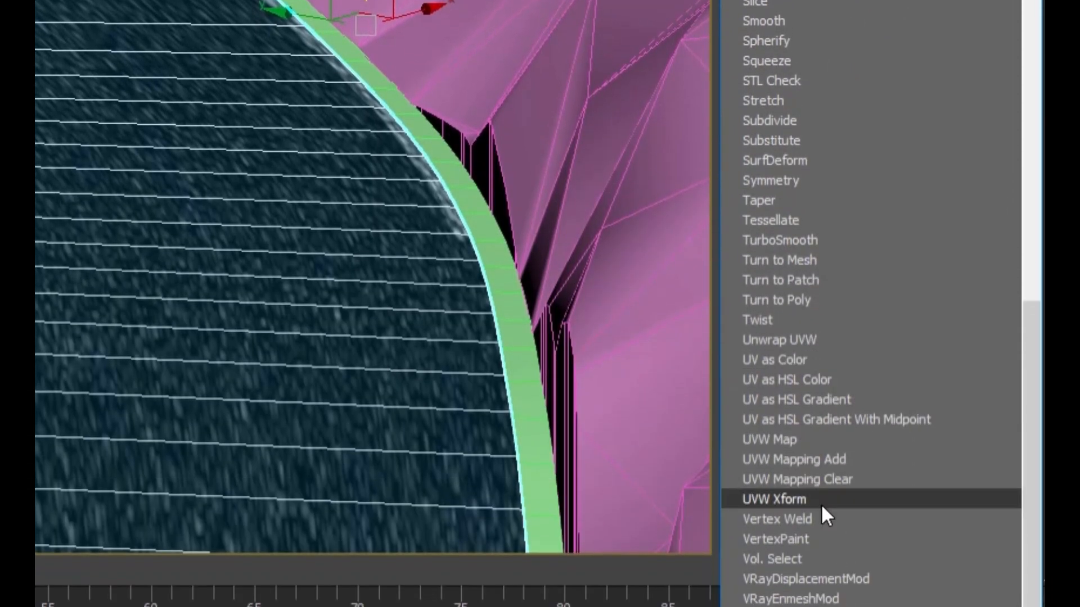
left_click(821, 504)
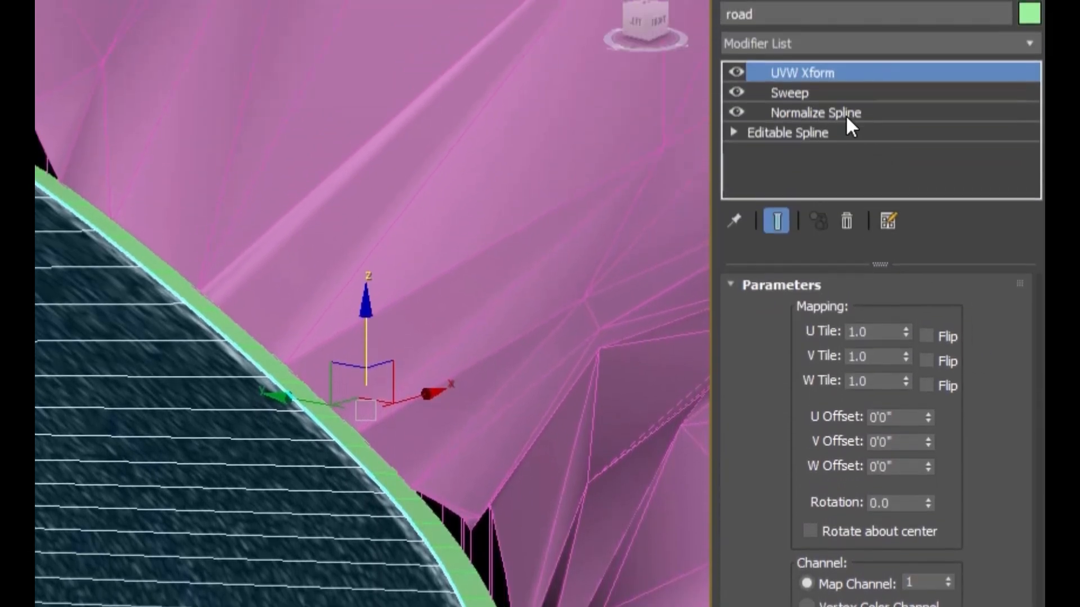
Step: Set the road's UVW Xform tiling to U Tile 2.05 and V Tile 7.3
left_click_drag(928, 123, 928, 43)
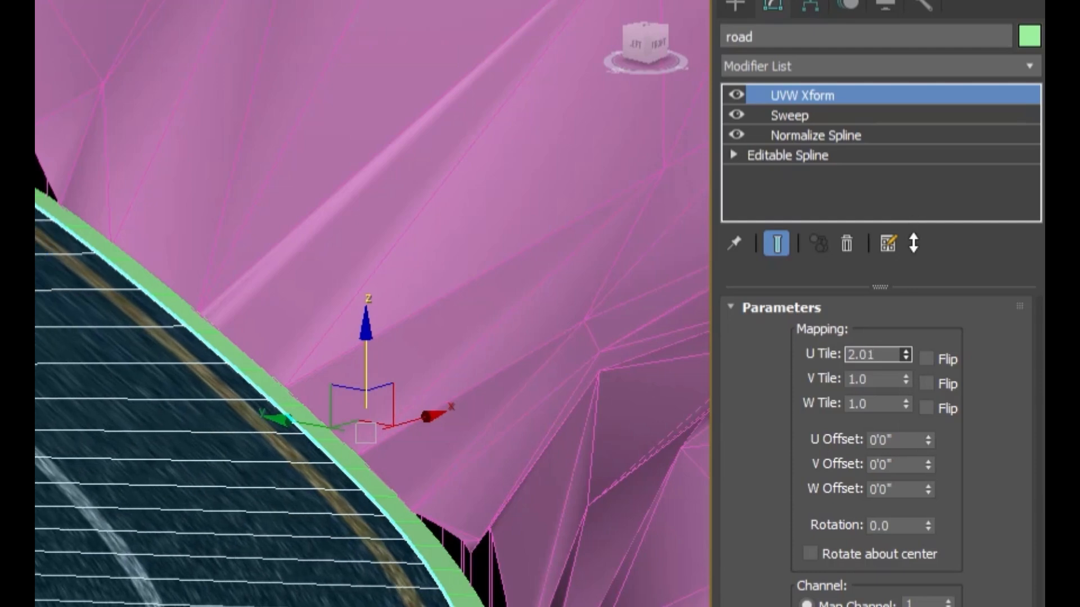
left_click_drag(906, 380, 884, 1)
scroll(599, 248, "down", 5)
middle_click_drag(642, 393, 659, 420)
scroll(659, 421, "up", 3)
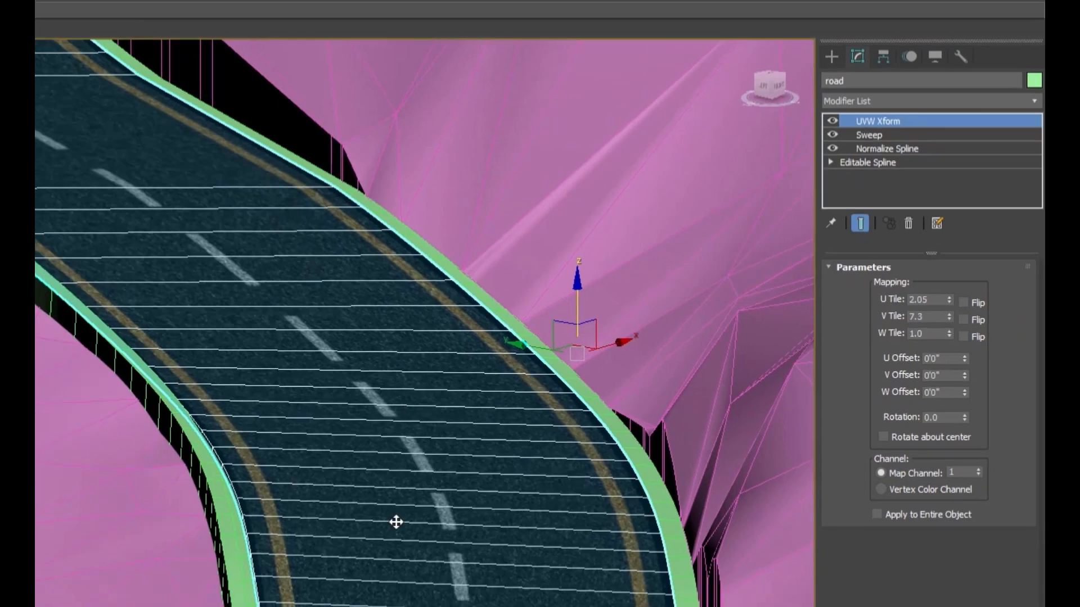
Step: Select the terrain and switch off the edged faces display in the viewport
left_click(569, 446)
scroll(678, 404, "up", 3)
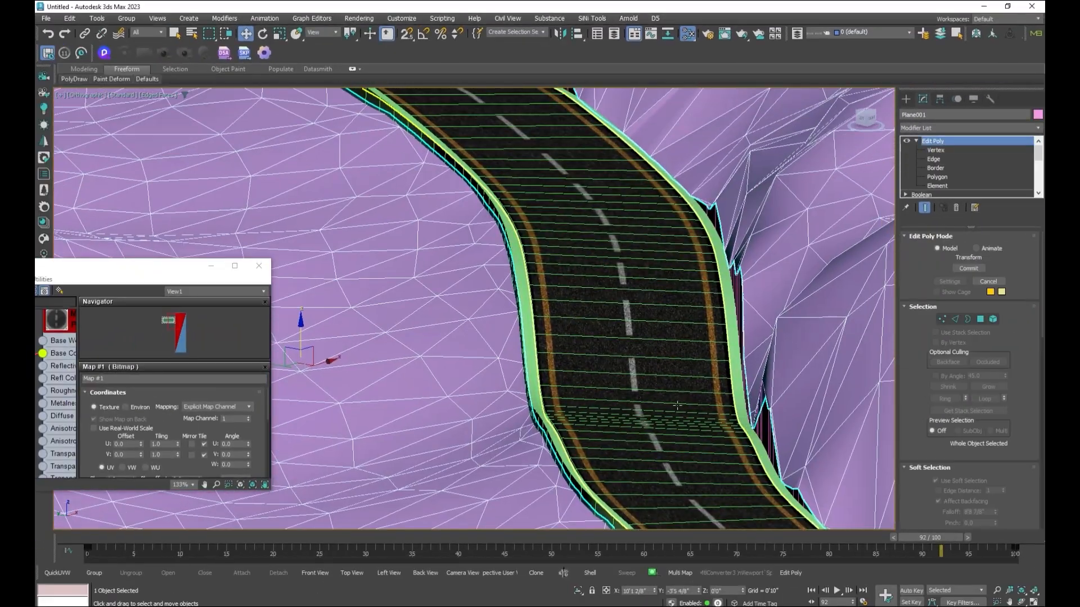
key("F4")
scroll(610, 397, "down", 5)
scroll(554, 355, "up", 4)
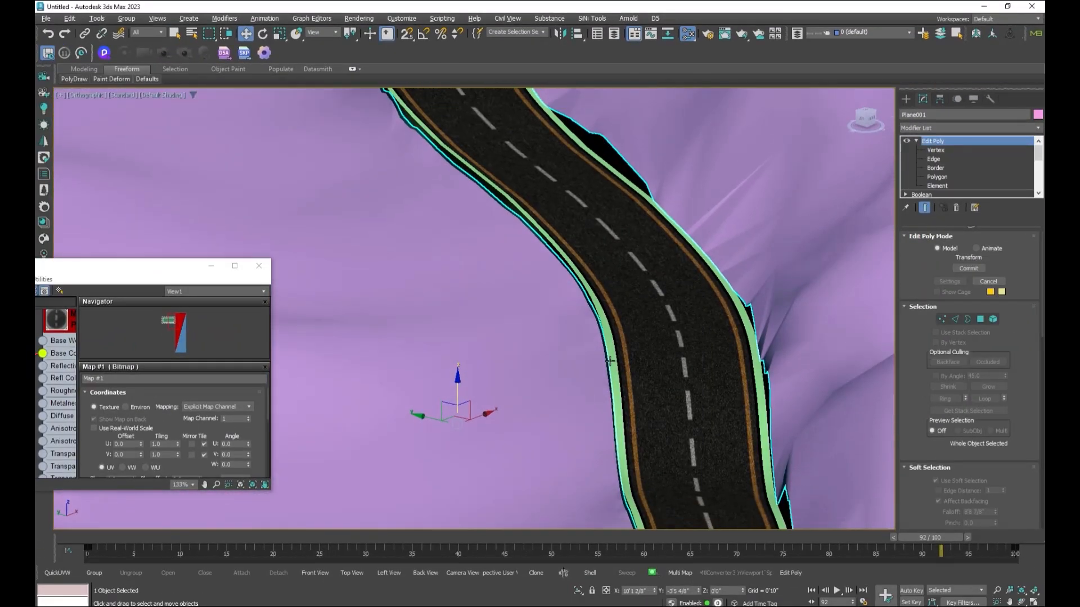
Step: Select the curb along the road edge and set its Sweep section's corner radius to 0'2 5/8"
middle_click_drag(563, 359, 596, 321, "alt")
scroll(598, 319, "up", 5)
left_click(598, 319)
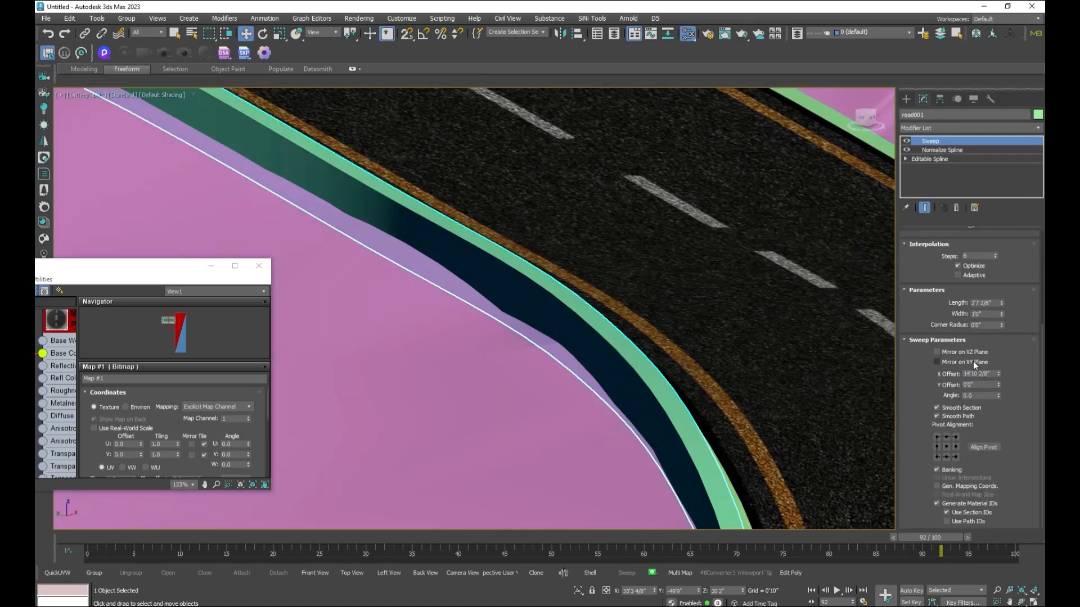
scroll(917, 445, "up", 3)
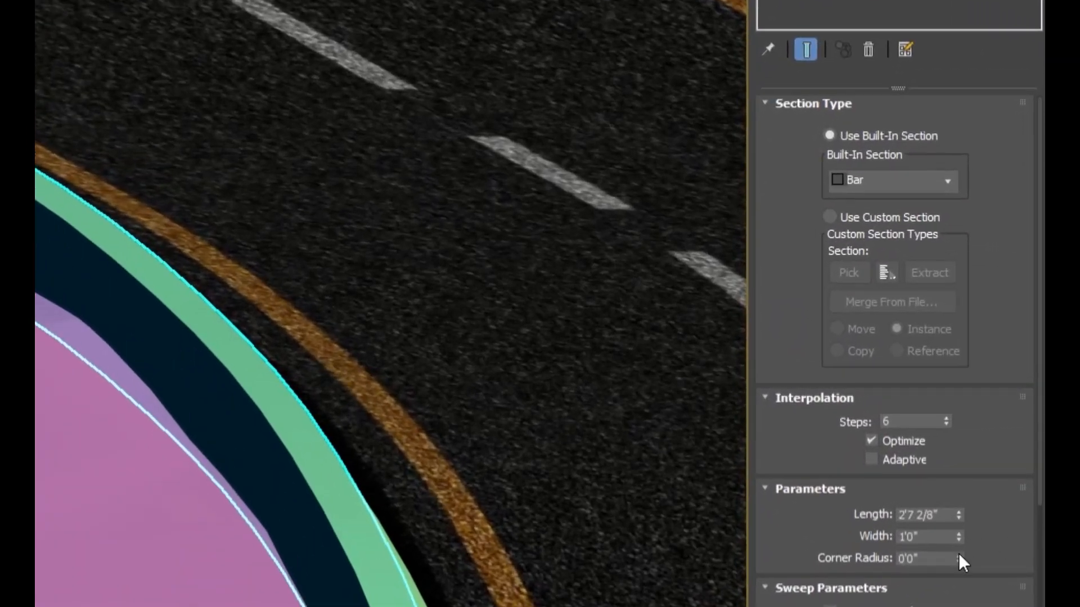
left_click_drag(958, 557, 958, 540)
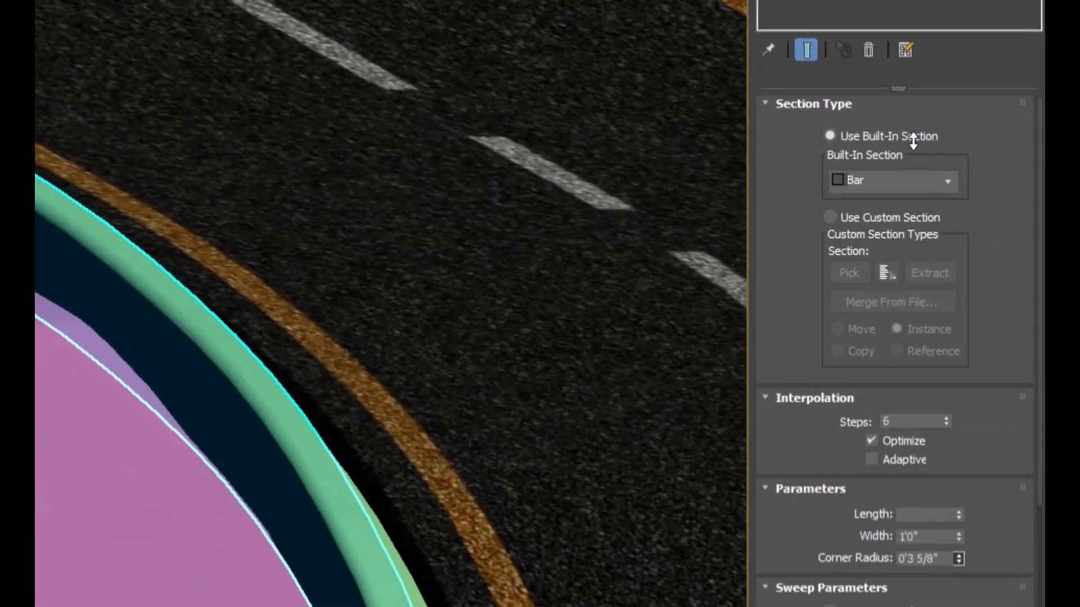
scroll(773, 388, "up", 2)
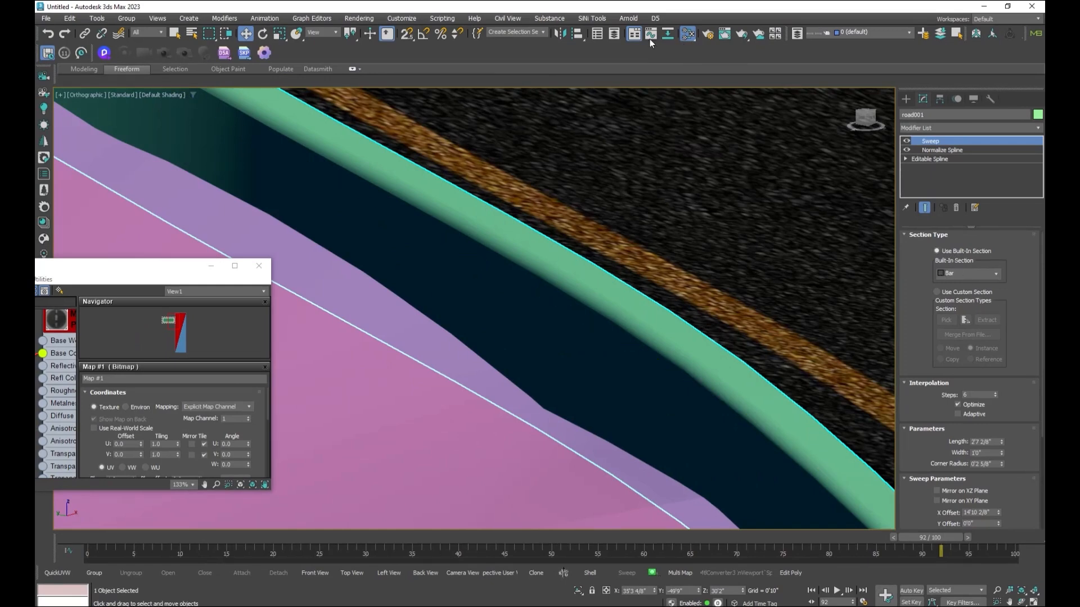
Step: Create a new Physical Material in the Slate Material Editor and assign it to the selected curb
left_click_drag(158, 263, 554, 135)
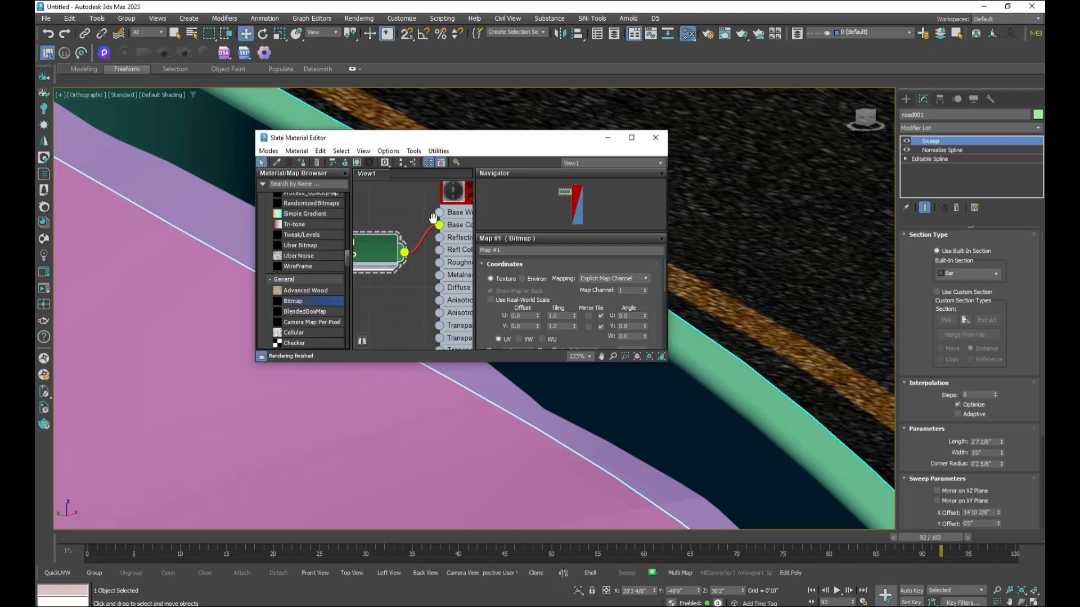
middle_click_drag(431, 211, 396, 247)
scroll(295, 295, "up", 15)
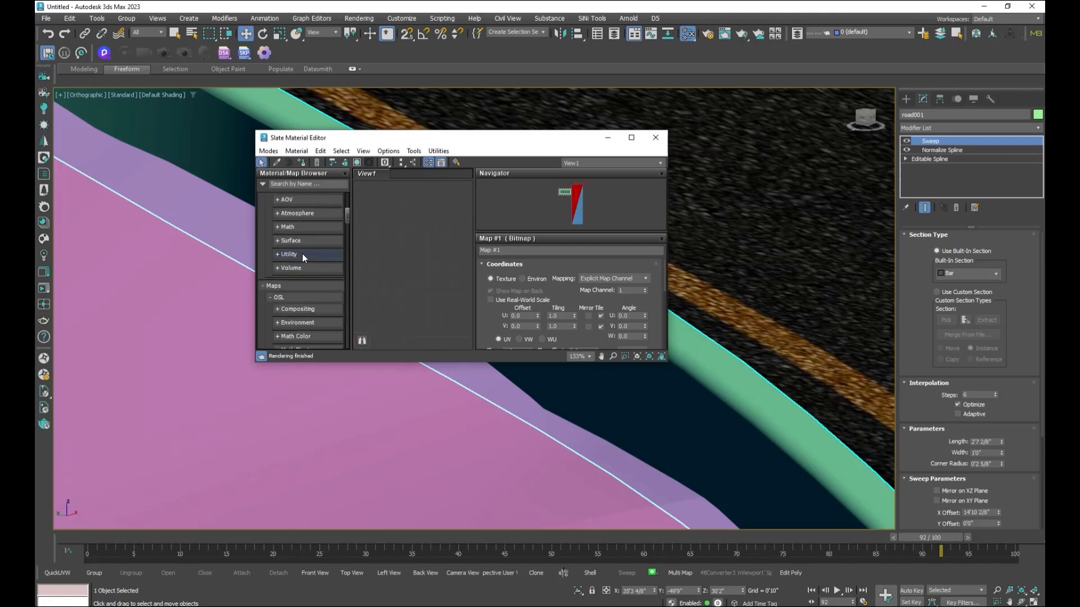
left_click_drag(293, 224, 422, 224)
right_click(428, 235)
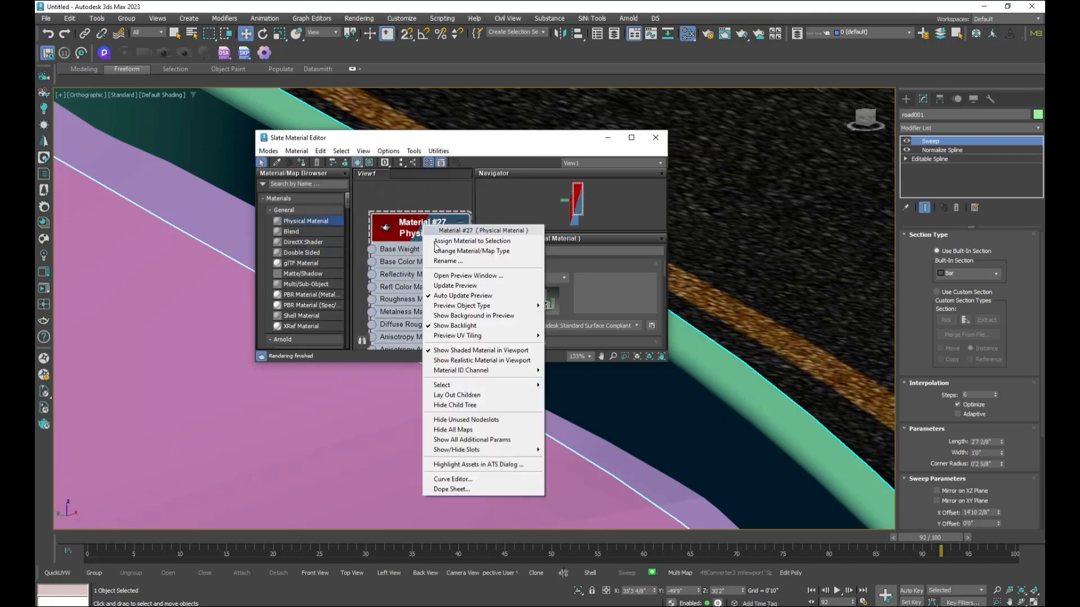
left_click(450, 241)
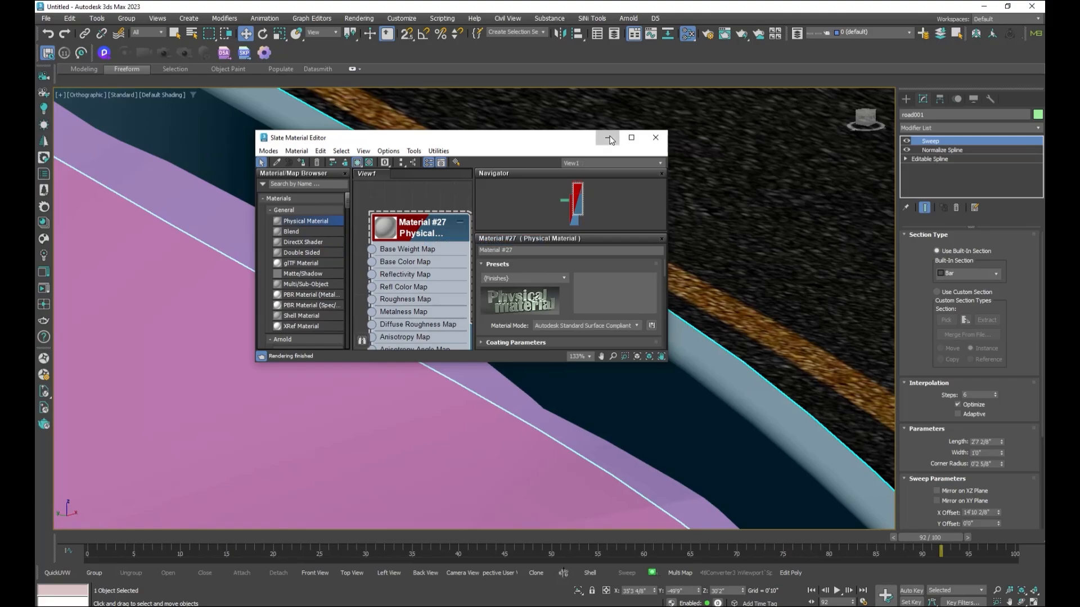
left_click(611, 140)
Step: Draw a curving Line spline lengthwise across the terrain, on the lower side of the road
scroll(656, 265, "down", 15)
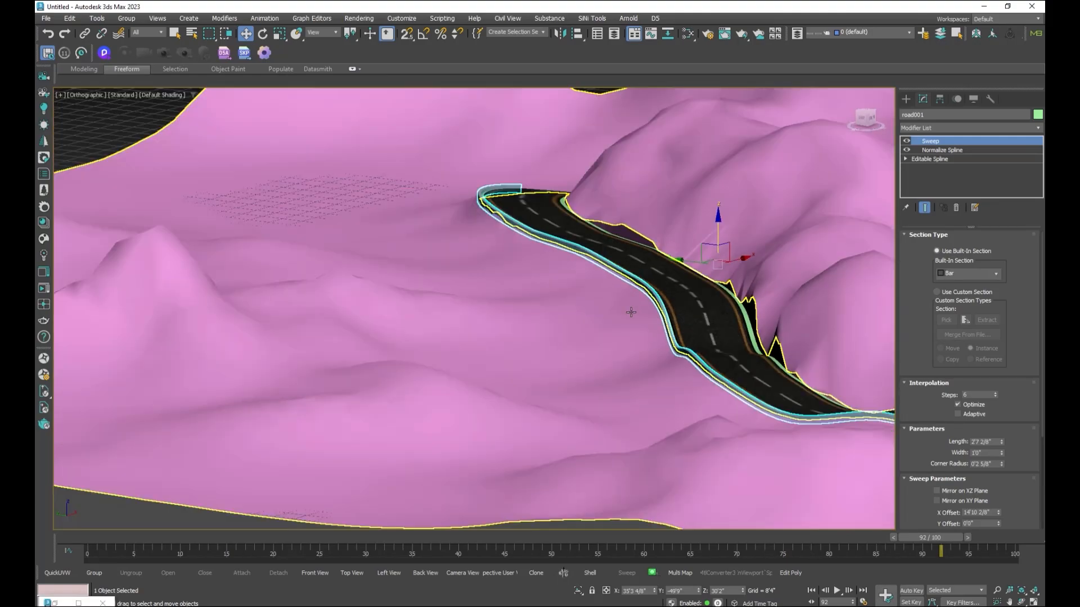
middle_click_drag(632, 311, 613, 312, "alt")
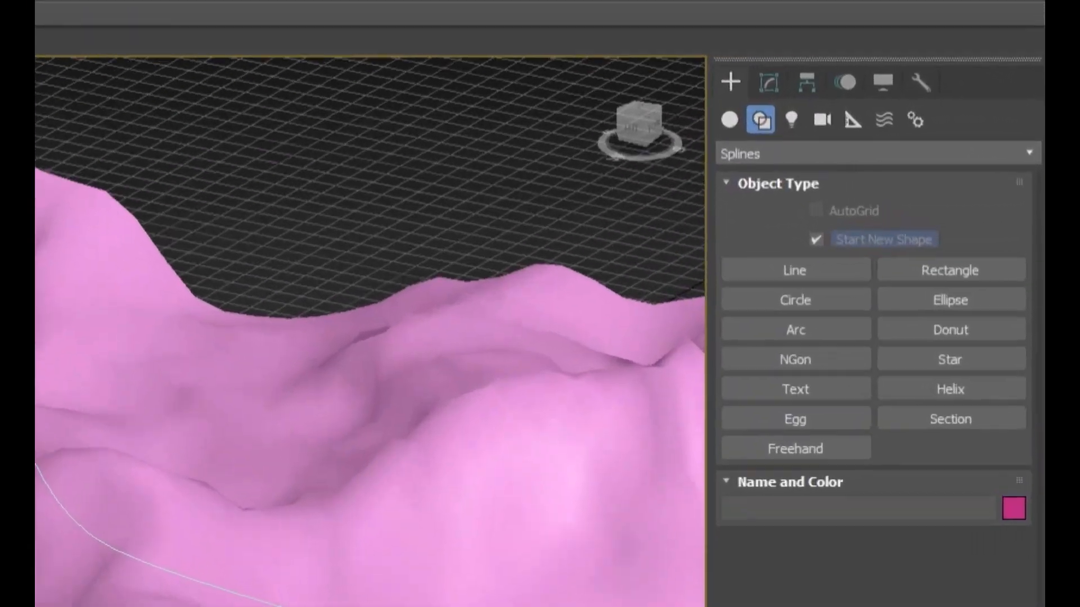
left_click(823, 340)
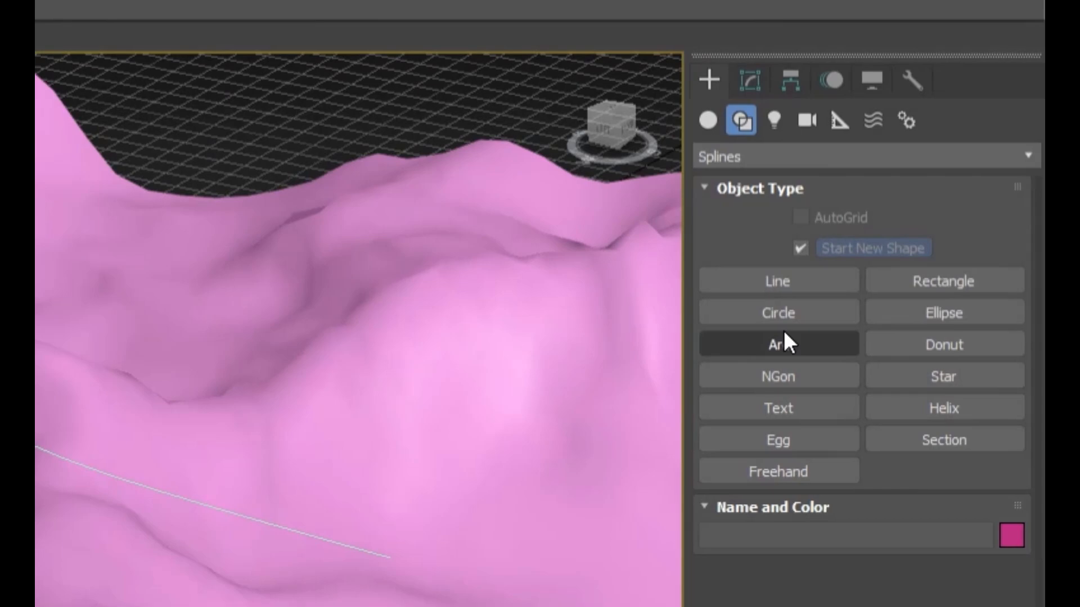
left_click(774, 282)
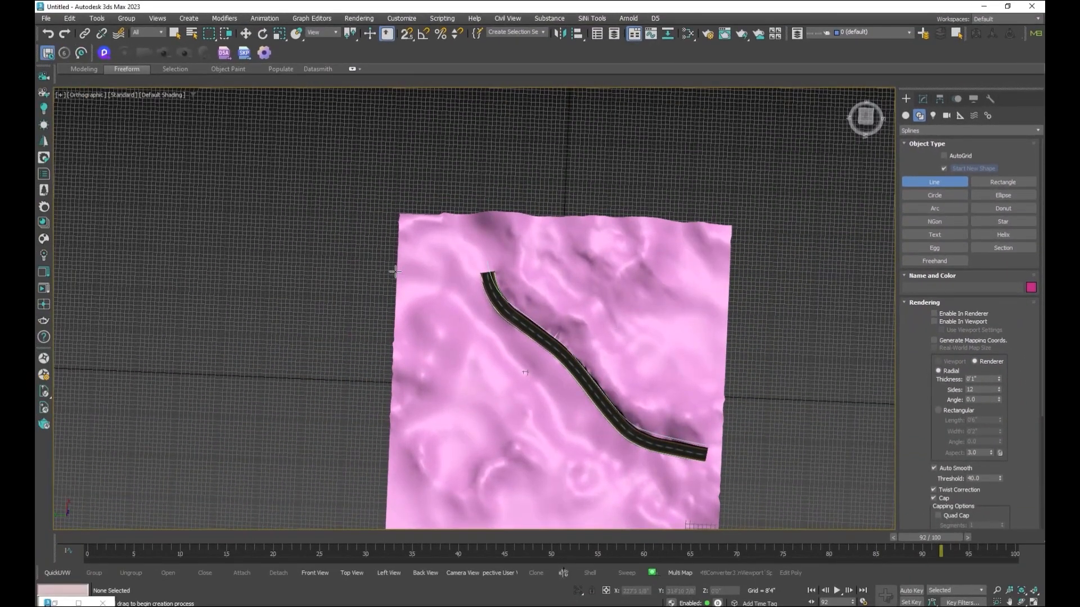
left_click(387, 274)
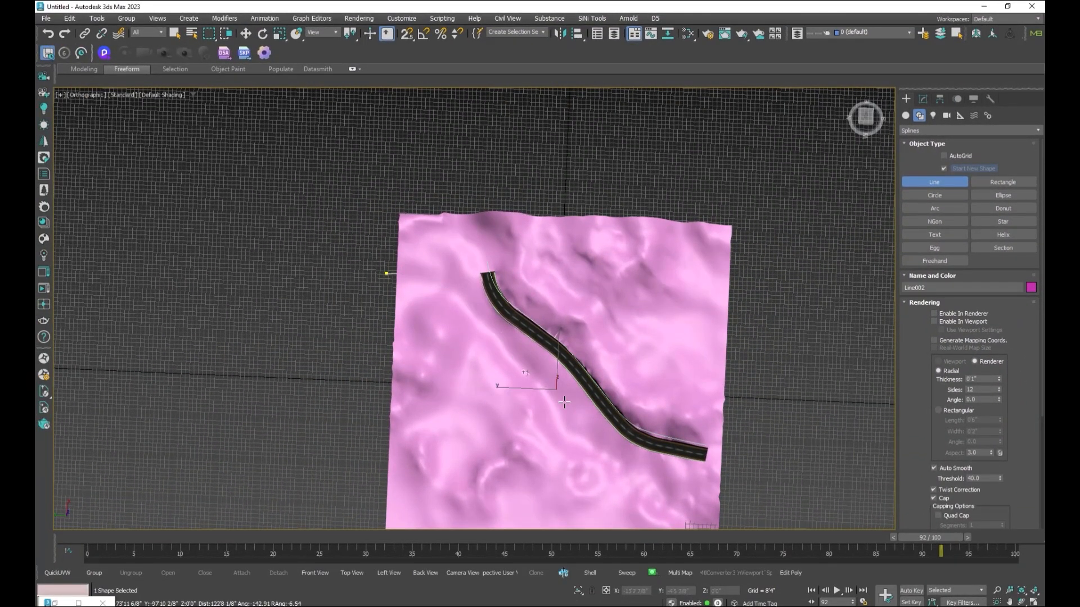
middle_click_drag(591, 432, 604, 389)
middle_click_drag(664, 430, 562, 393, "alt")
key("w")
scroll(563, 330, "up", 5)
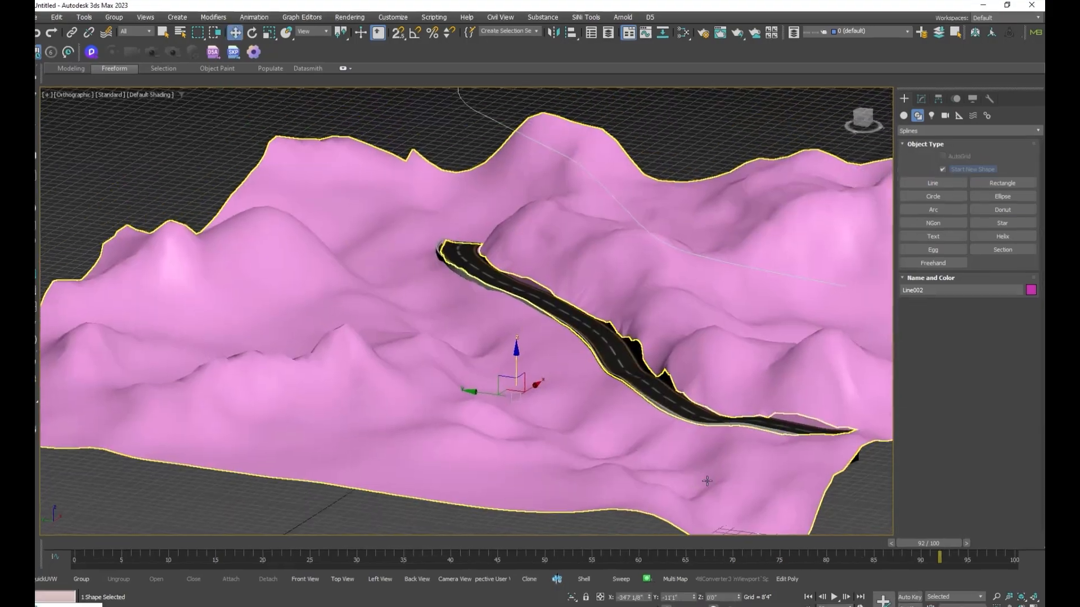
Step: Add a Sweep modifier with a Bar section to the new line and set its width to about 57'5 6/8"
left_click(921, 98)
left_click(931, 130)
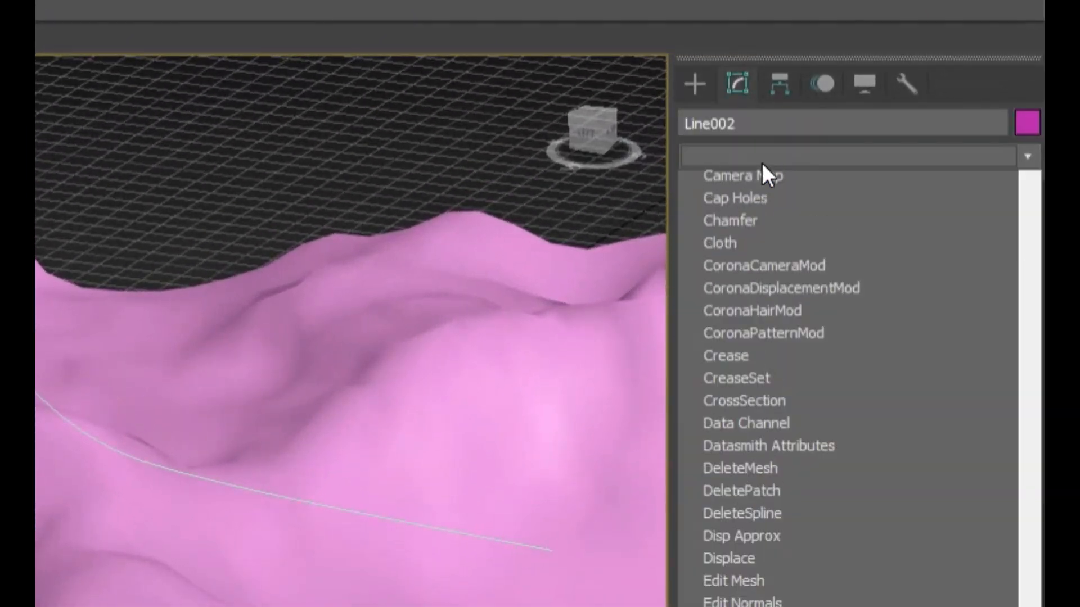
scroll(763, 172, "down", 20)
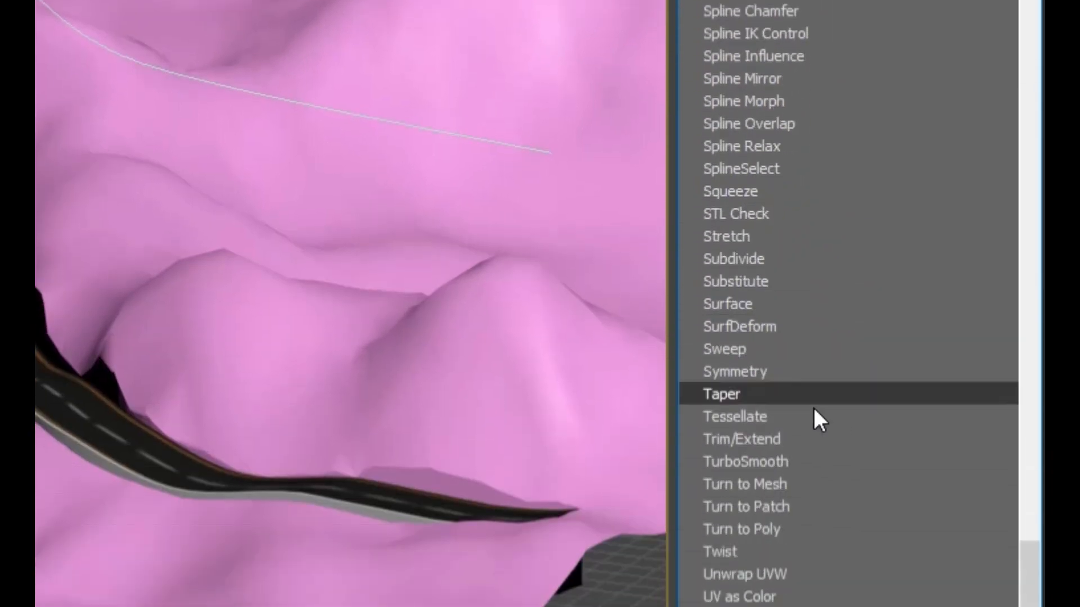
left_click(766, 349)
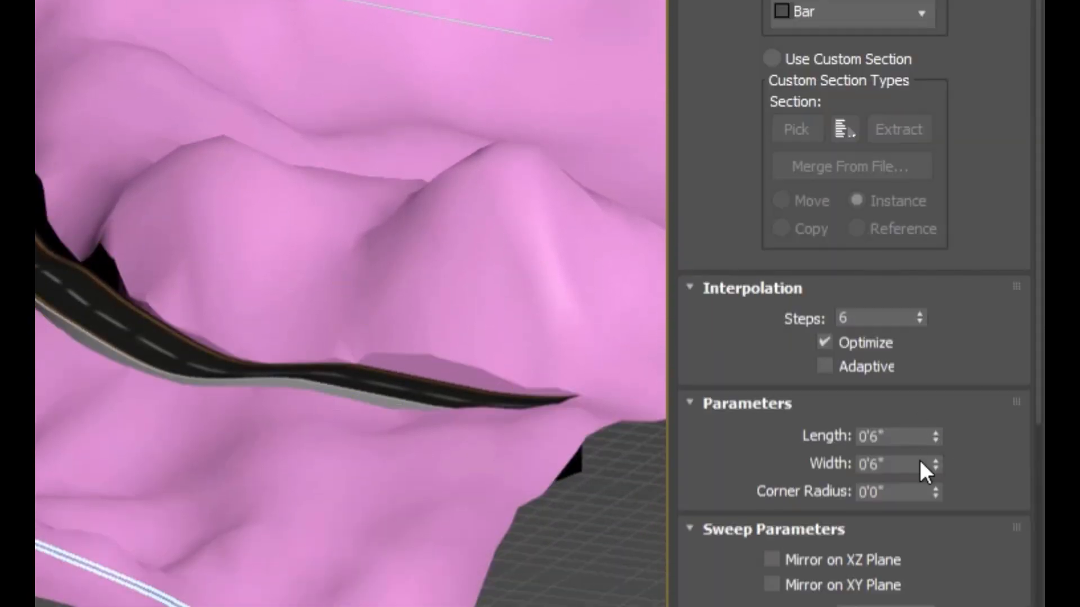
left_click_drag(934, 464, 960, 376)
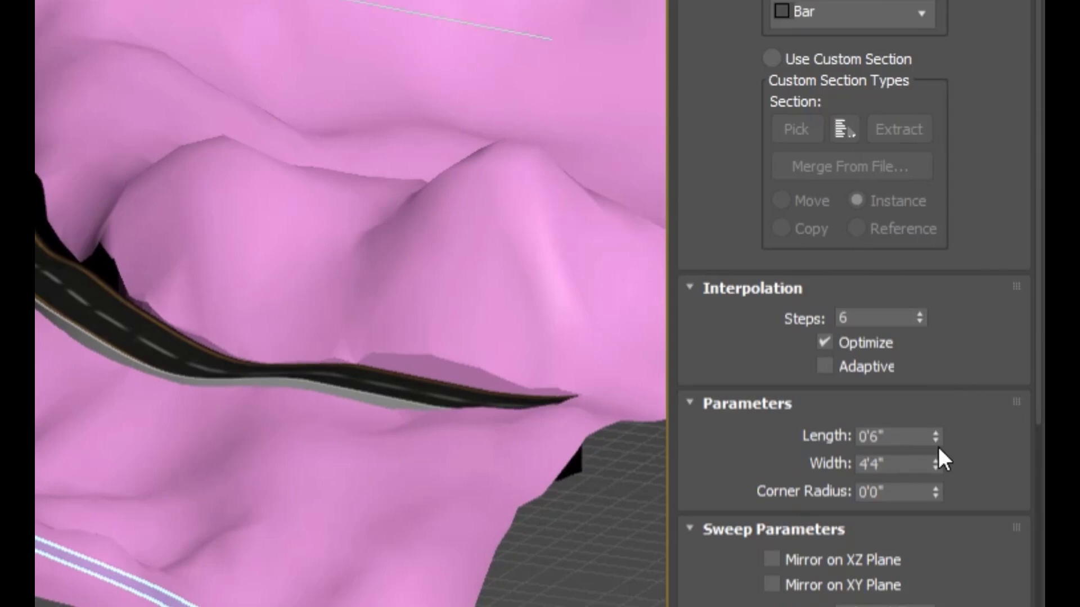
left_click_drag(935, 466, 942, 360)
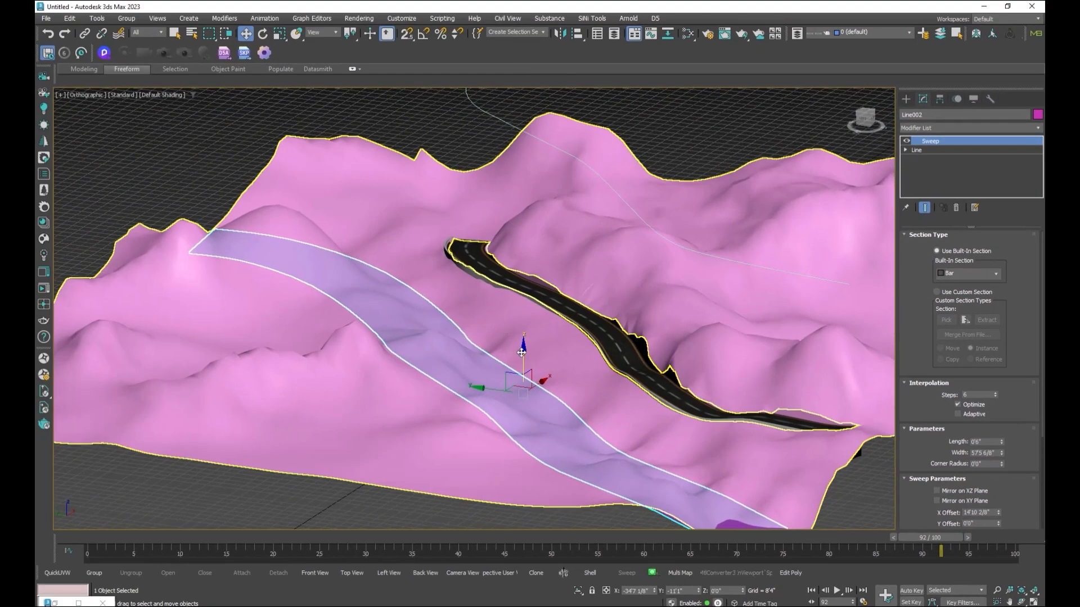
Step: Raise the swept strip so it fills the terrain's low areas, and widen its section further
left_click_drag(522, 353, 523, 322)
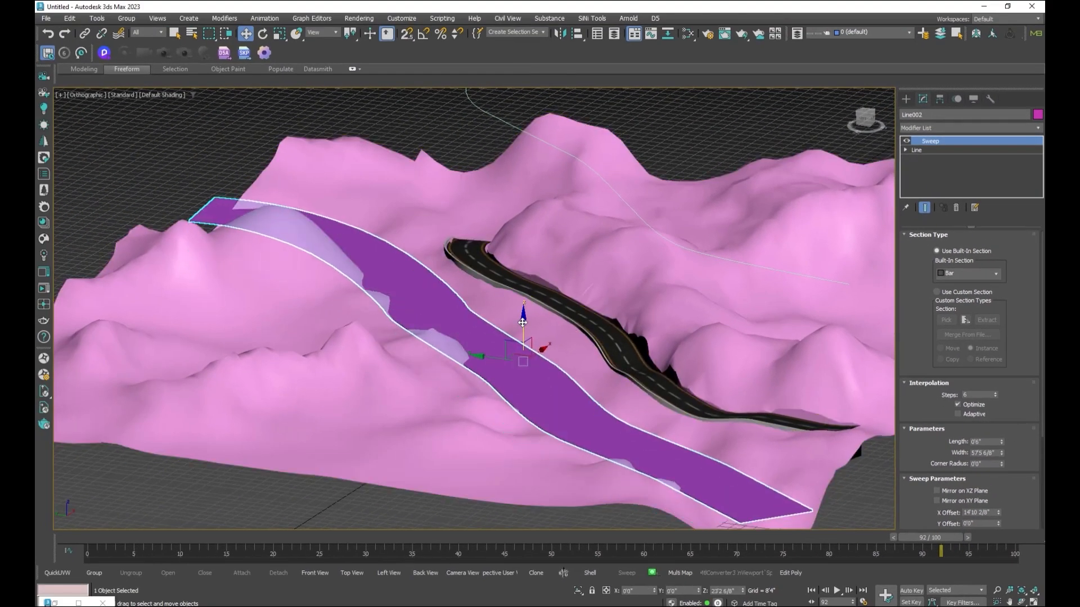
left_click_drag(1003, 454, 992, 380)
scroll(431, 332, "up", 5)
left_click_drag(690, 373, 690, 389)
middle_click_drag(690, 390, 570, 463, "alt")
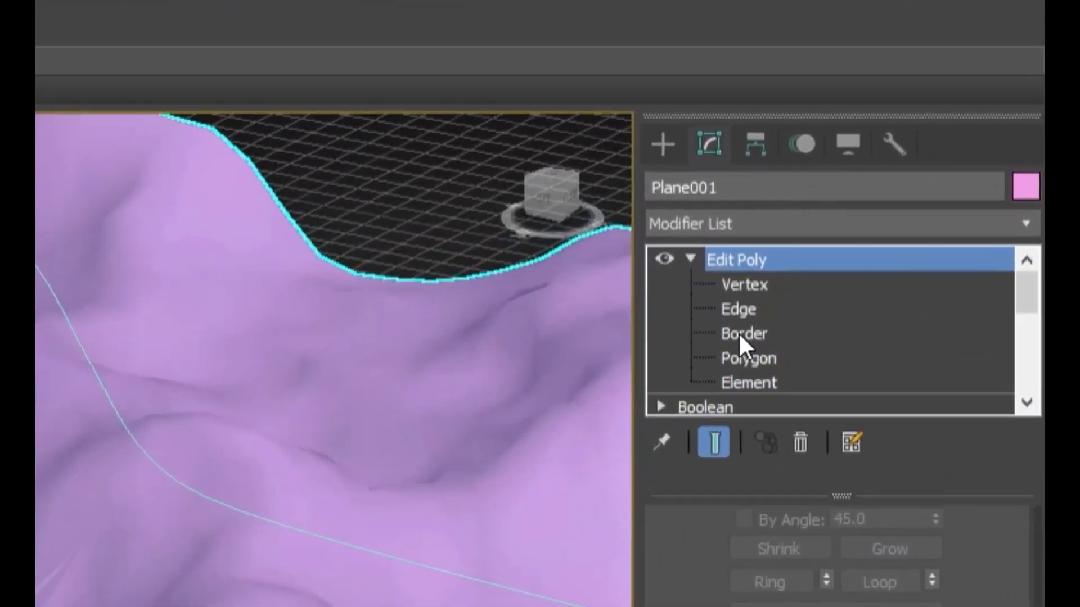
Step: Enter the Vertex level of the terrain's Edit Poly modifier
left_click(753, 281)
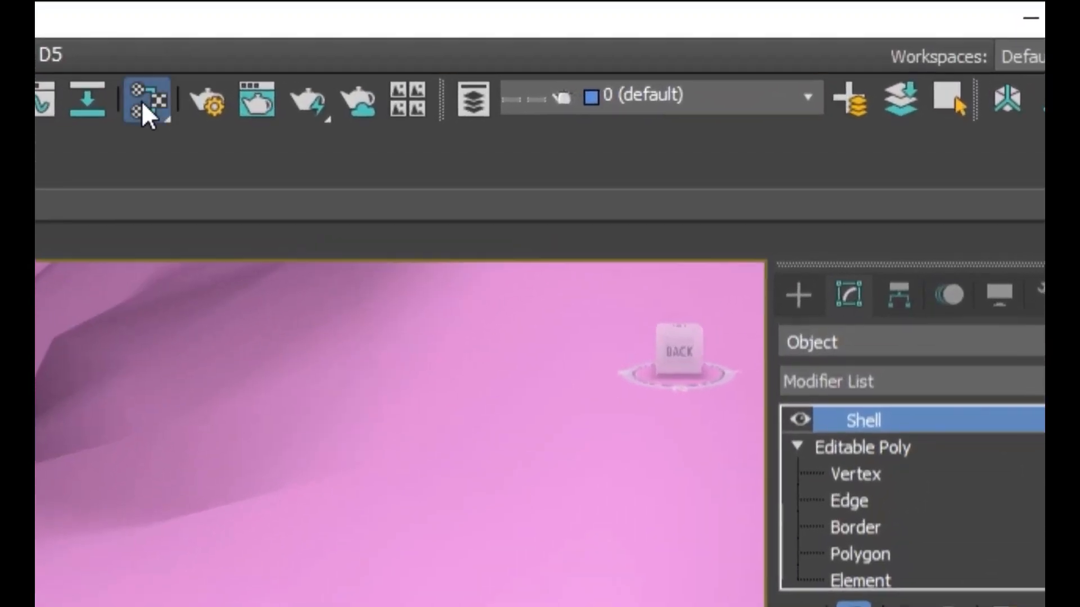
Step: Create another Physical Material and assign it to the shelled wall object beside the road
left_click(141, 100)
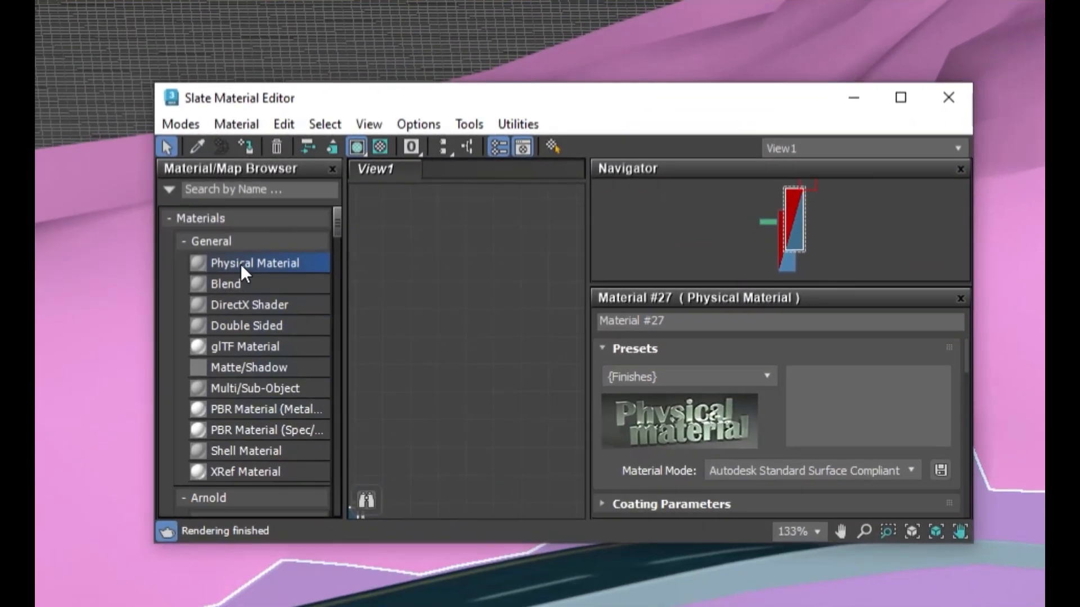
left_click_drag(254, 263, 459, 248)
right_click(459, 247)
left_click(484, 282)
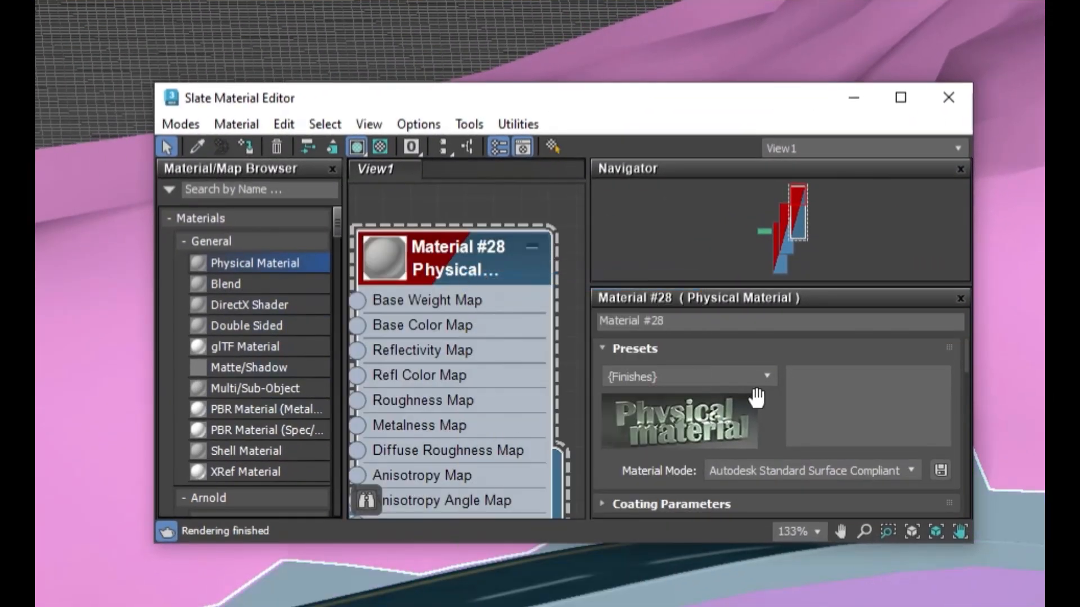
Step: Set the wall material's base color to red with RGB values 0.755, 0.011, 0.011
scroll(698, 416, "down", 3)
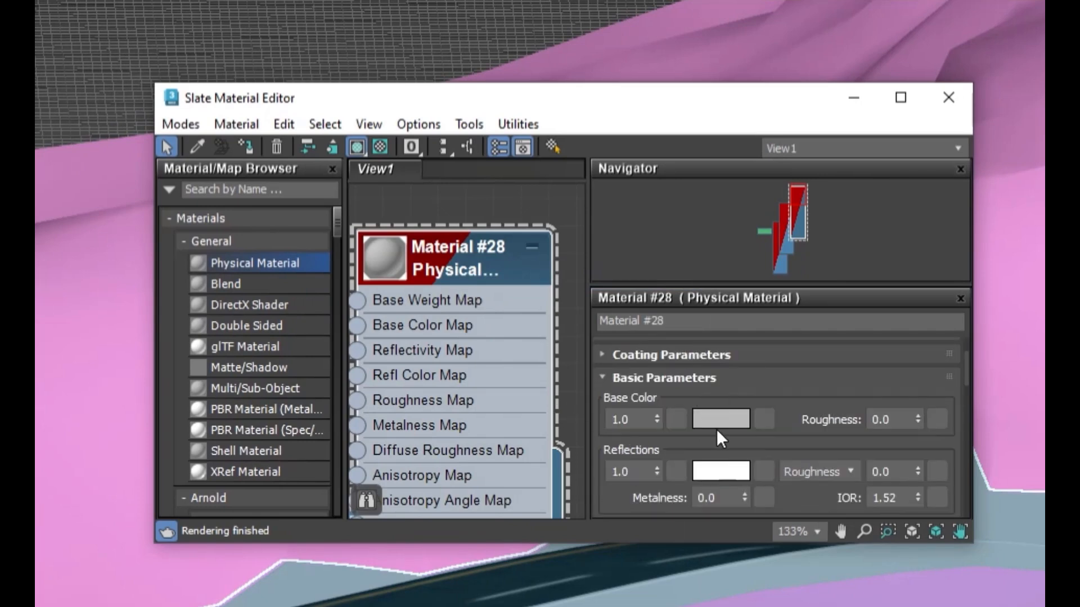
left_click(713, 421)
left_click_drag(586, 302, 637, 302)
left_click(602, 319)
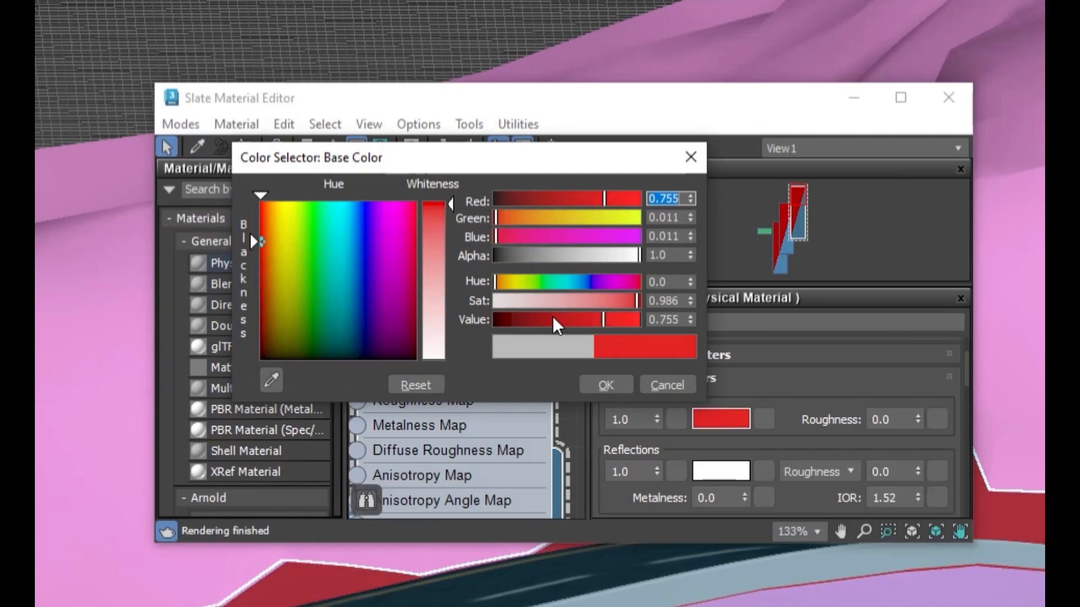
left_click(605, 385)
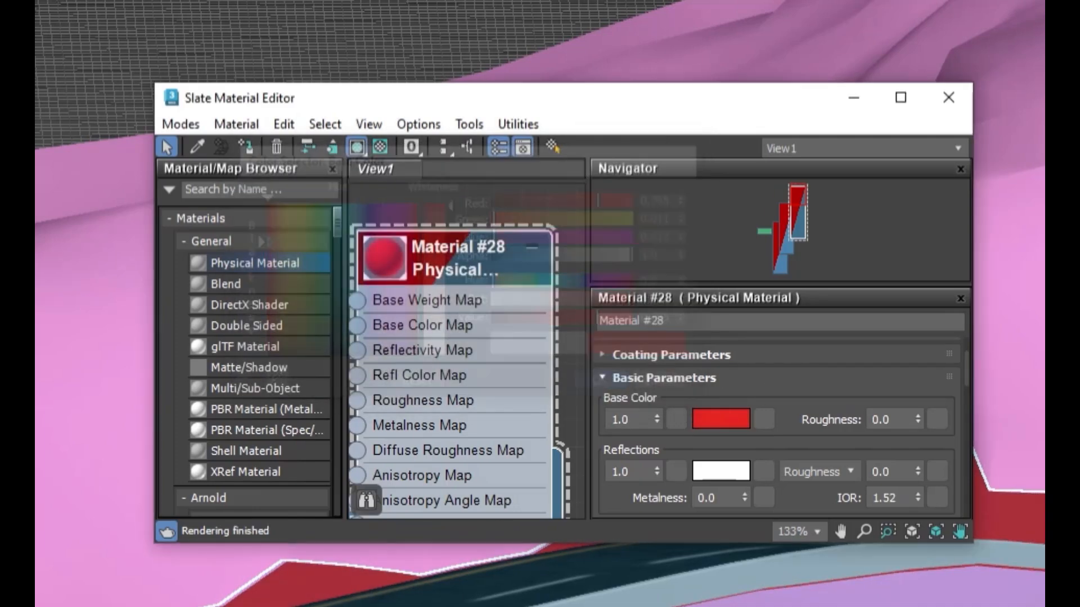
Step: Create a new Physical Material and assign it to the selected terrain
left_click_drag(440, 241, 440, 240)
right_click(441, 240)
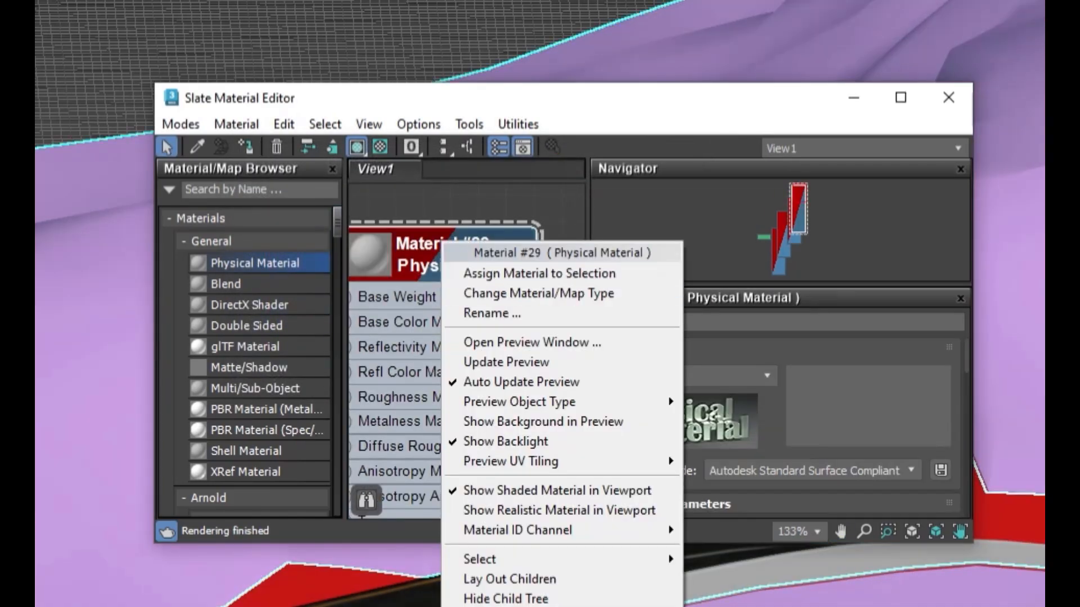
left_click(419, 259)
right_click(420, 260)
left_click(474, 292)
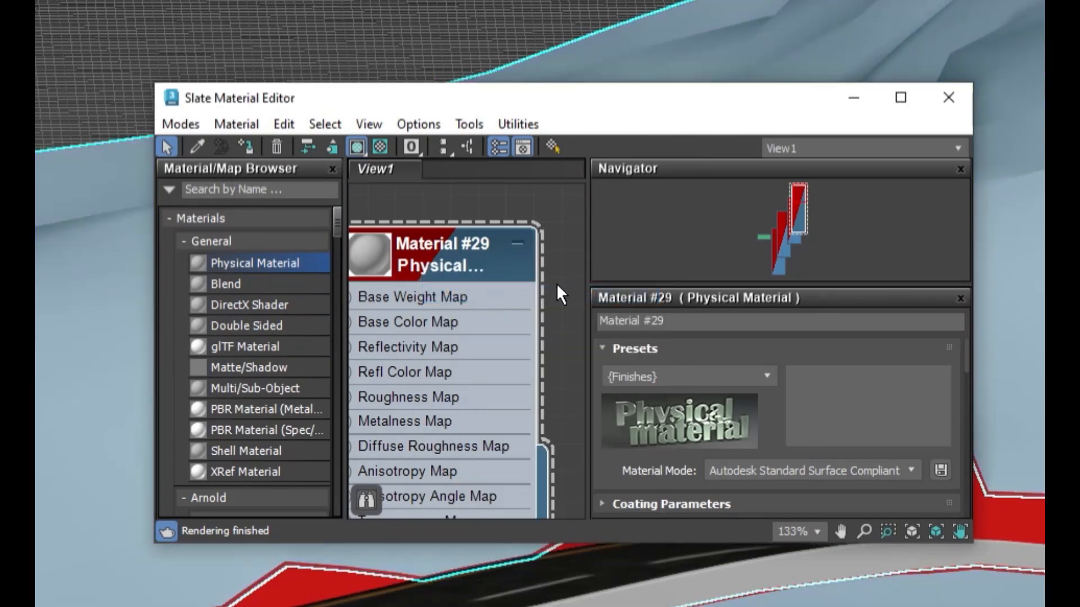
Step: Set the terrain material's base color to dark green with Hue 0.381, Sat 0.64 and Value 0.108
left_click_drag(621, 460, 622, 263)
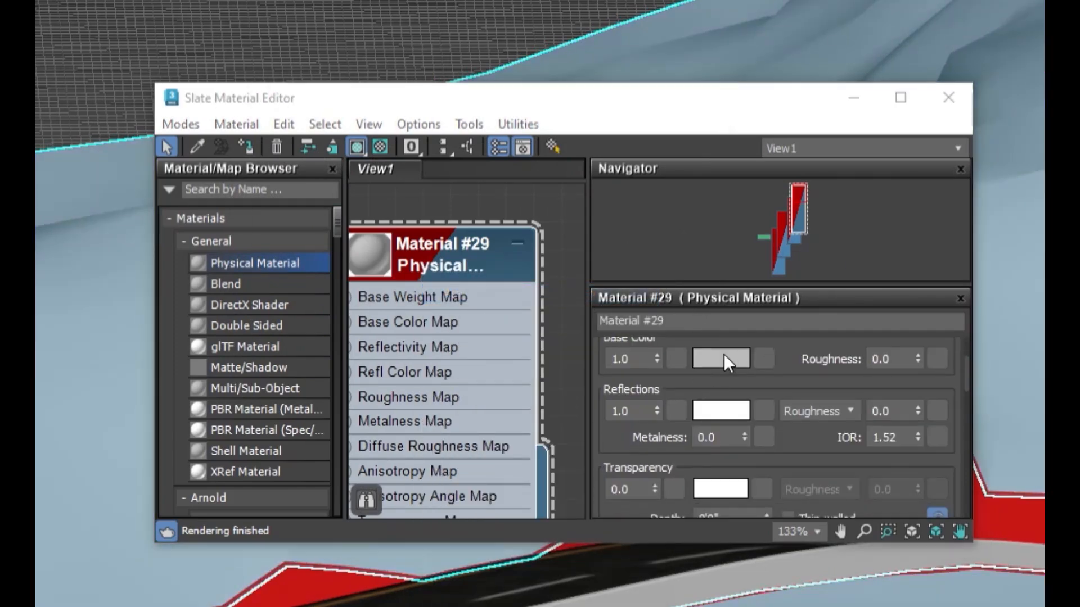
left_click(723, 357)
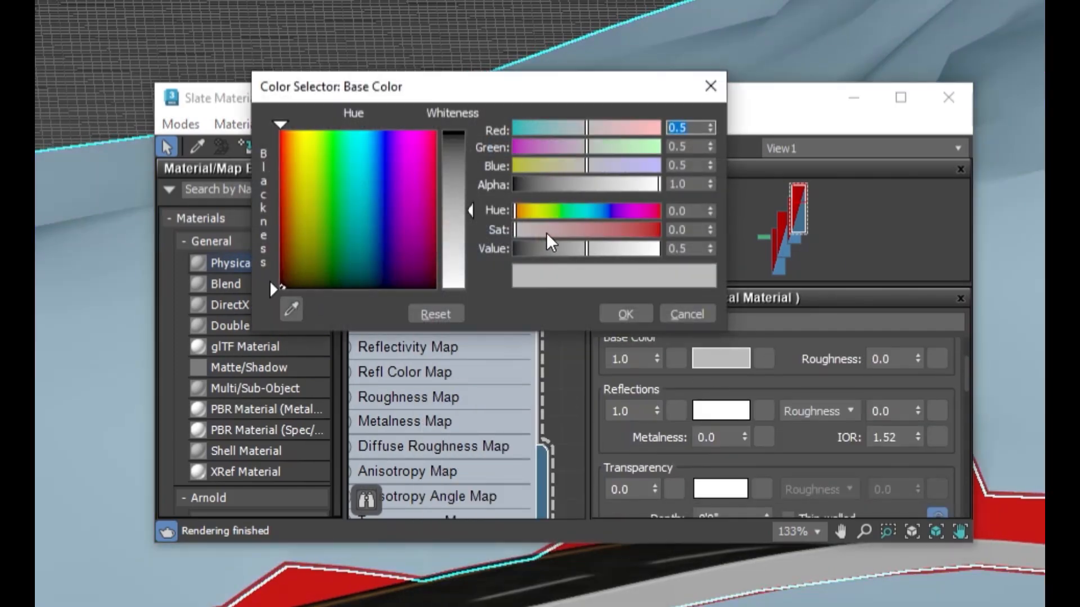
left_click(569, 210)
left_click(606, 230)
left_click_drag(597, 248, 541, 251)
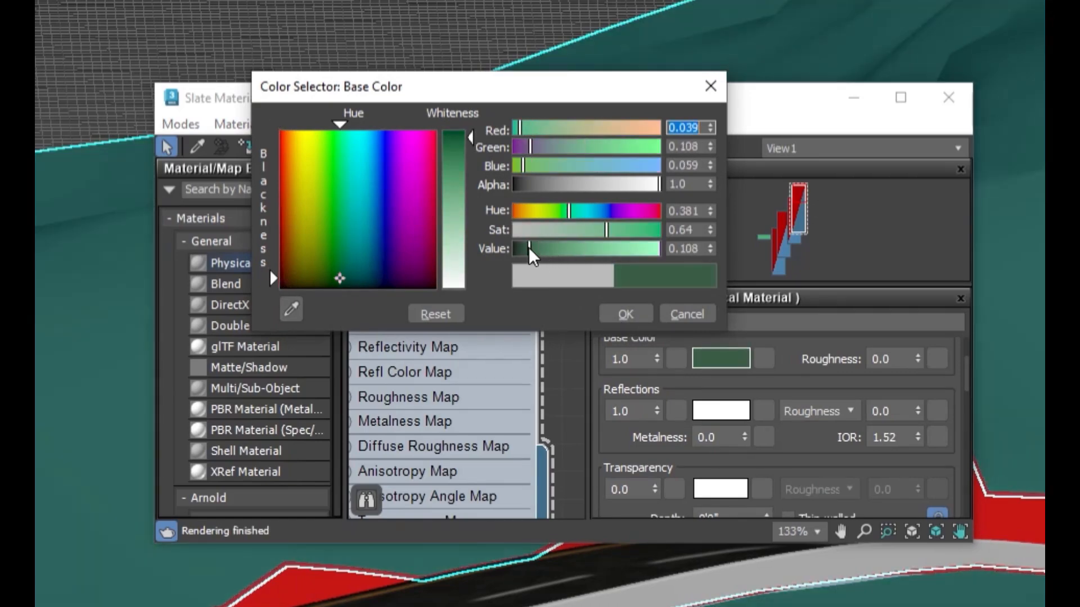
left_click(623, 316)
Step: Create a new Physical Material and assign it to the wide swept strip running through the valley
scroll(1009, 315, "down", 5)
middle_click_drag(1009, 315, 878, 265, "alt")
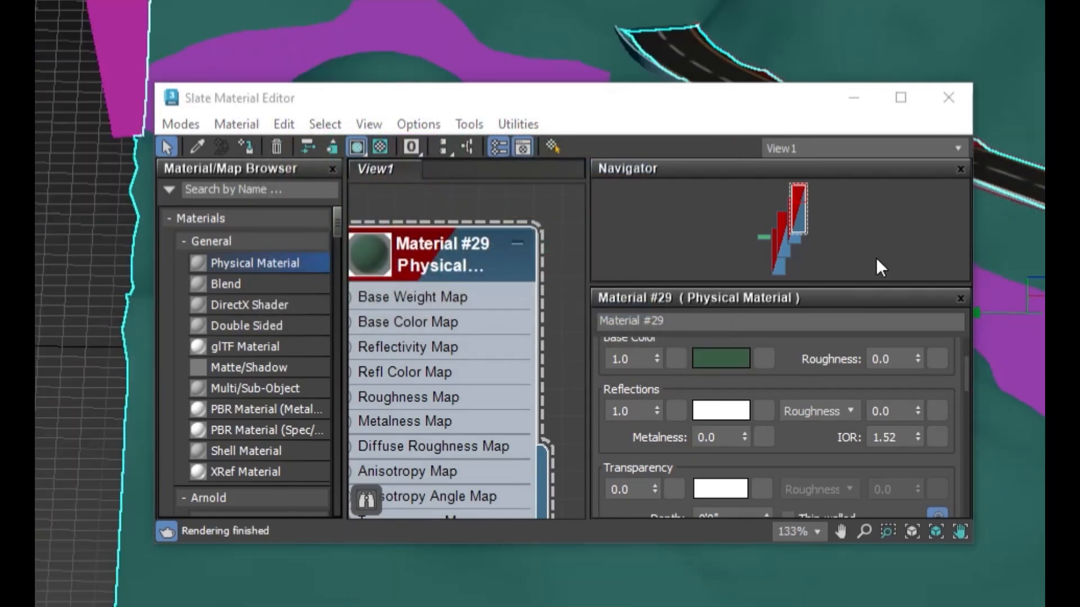
middle_click_drag(1007, 158, 1041, 298)
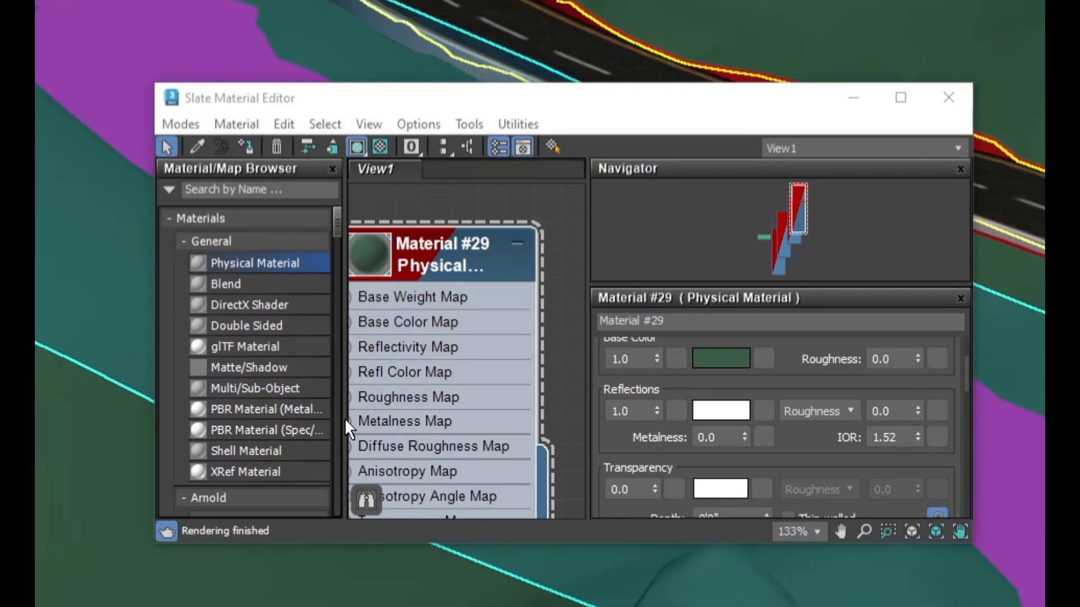
middle_click_drag(476, 363, 310, 602)
left_click_drag(268, 260, 441, 254)
right_click(458, 249)
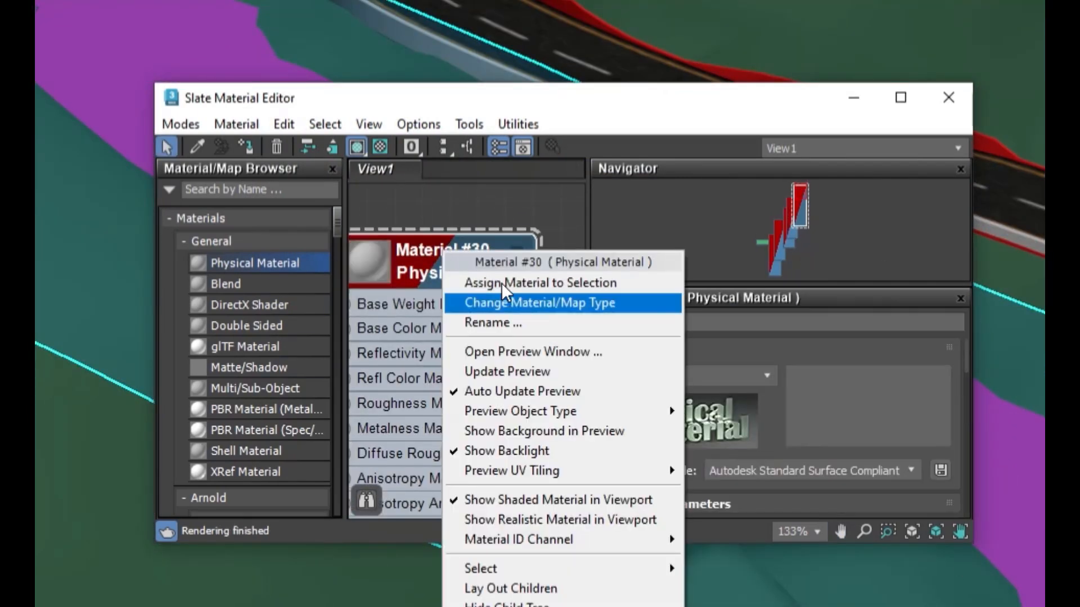
left_click(495, 277)
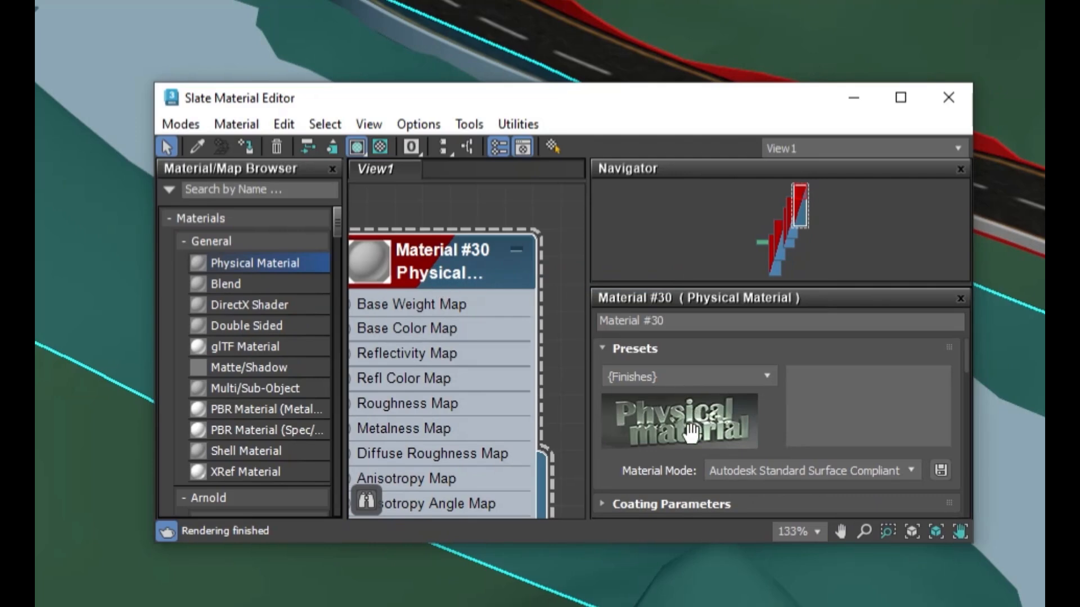
Step: Set the strip material's base color to a water blue and close the material editor
left_click_drag(691, 421, 668, 270)
left_click(719, 375)
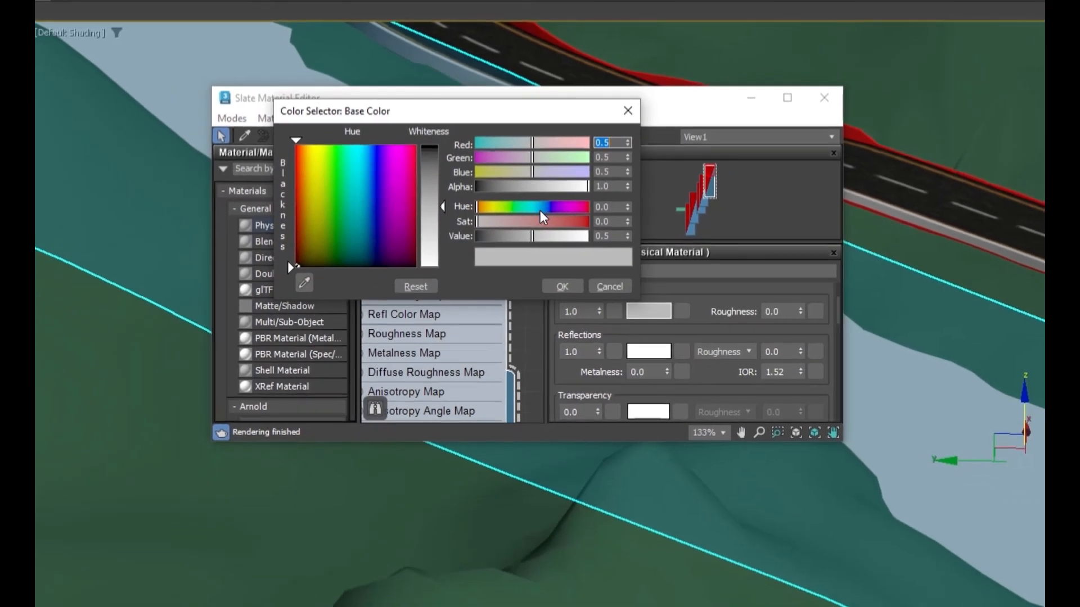
left_click_drag(548, 215, 540, 208)
left_click(579, 228)
left_click(563, 286)
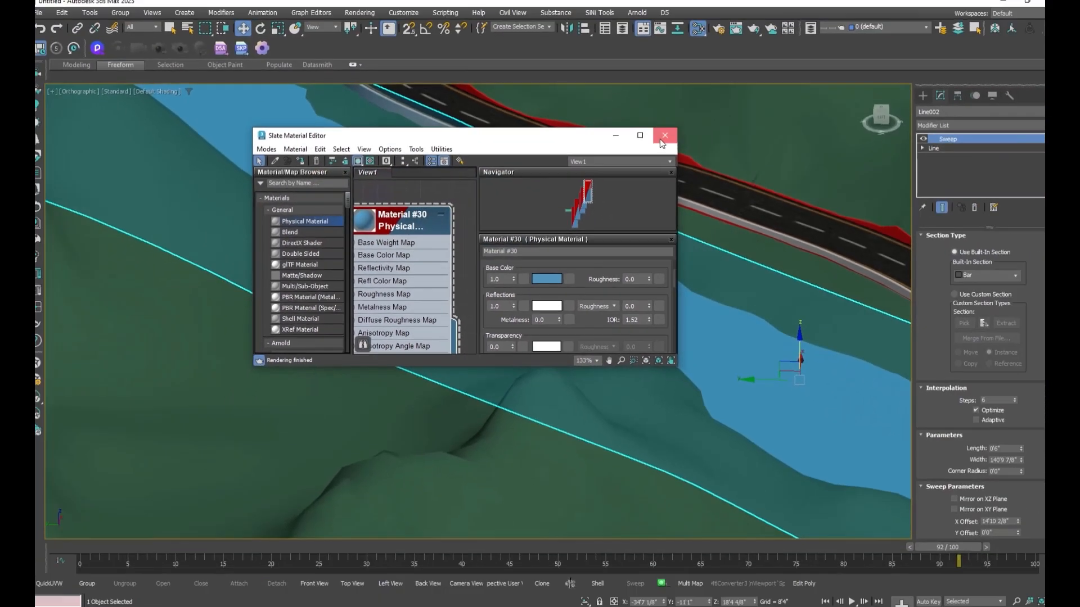
left_click(661, 142)
Step: Try raising the terrain slightly along the Z axis beside the curved road
scroll(517, 307, "down", 5)
middle_click_drag(229, 270, 152, 232, "alt")
scroll(600, 296, "up", 6)
middle_click_drag(600, 295, 330, 353)
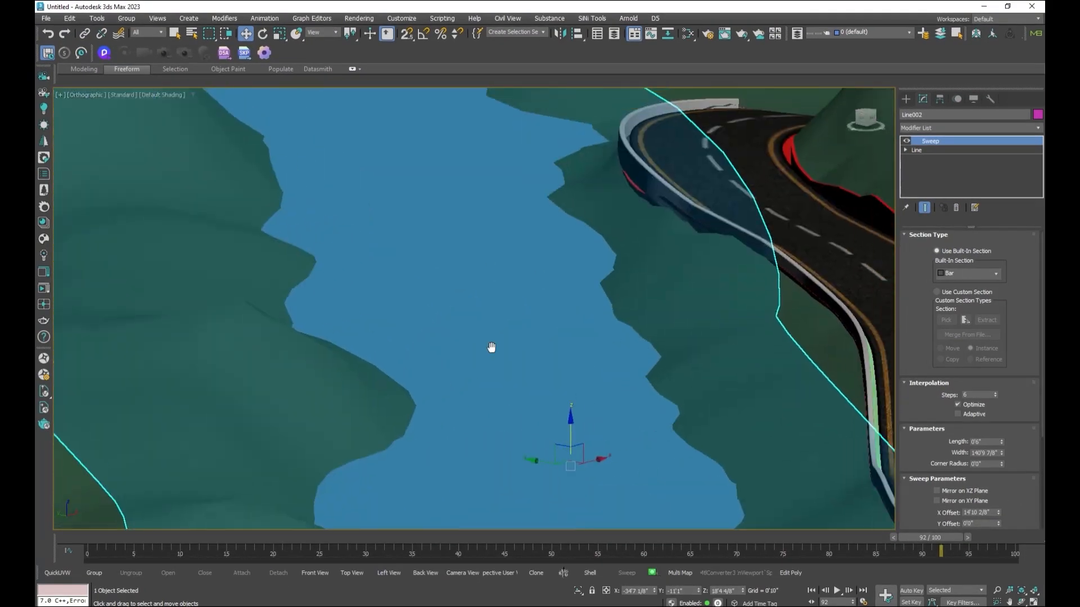
middle_click_drag(331, 352, 374, 360, "alt")
middle_click_drag(502, 284, 450, 393)
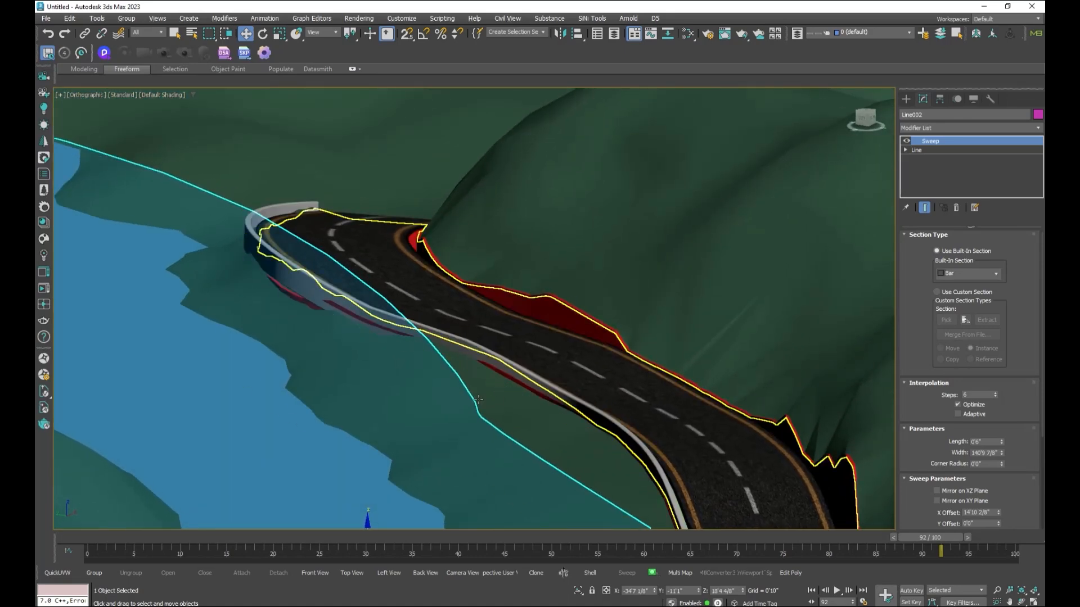
left_click(412, 398)
left_click_drag(466, 511, 466, 505)
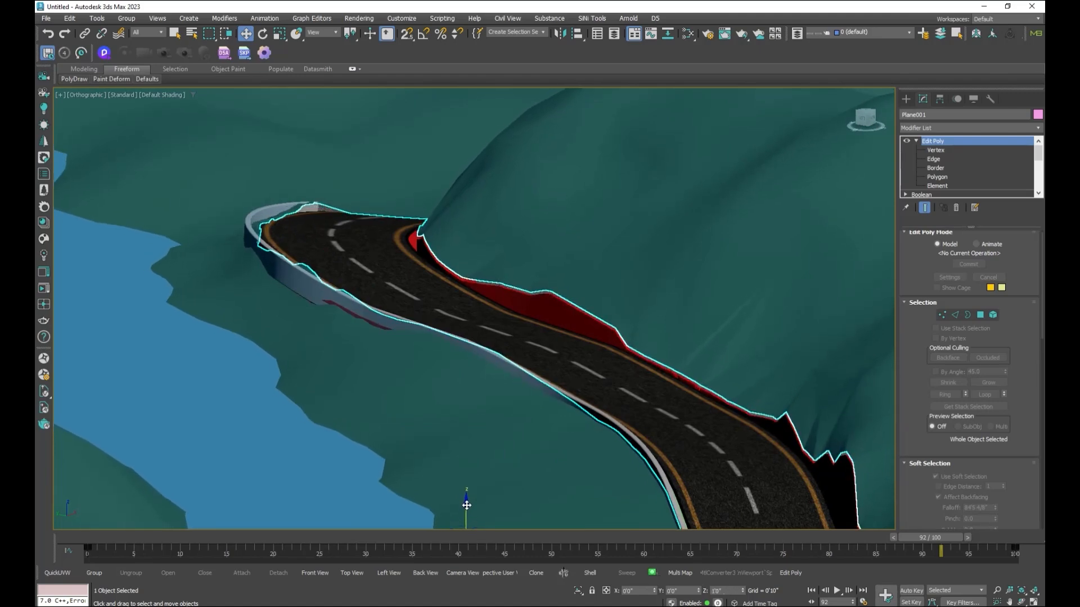
left_click_drag(493, 469, 493, 466)
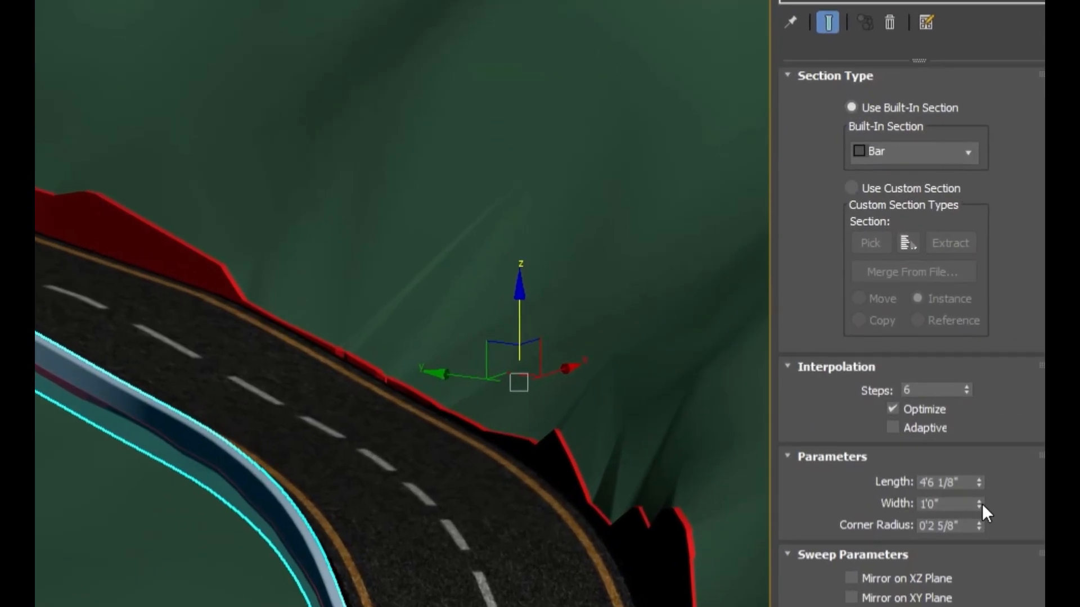
Step: Set the roadside curb's sweep width to 2'5 5/8" and length to 8'4 2/8", and lower the curb slightly along Z
left_click_drag(982, 504, 945, 207)
left_click_drag(962, 209, 963, 251)
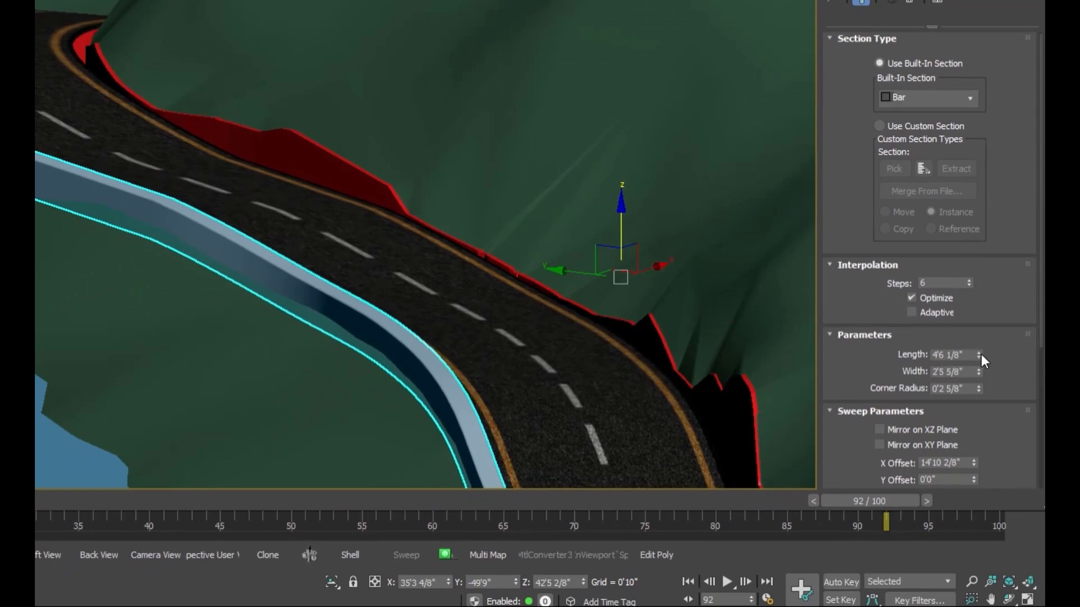
left_click_drag(981, 360, 982, 251)
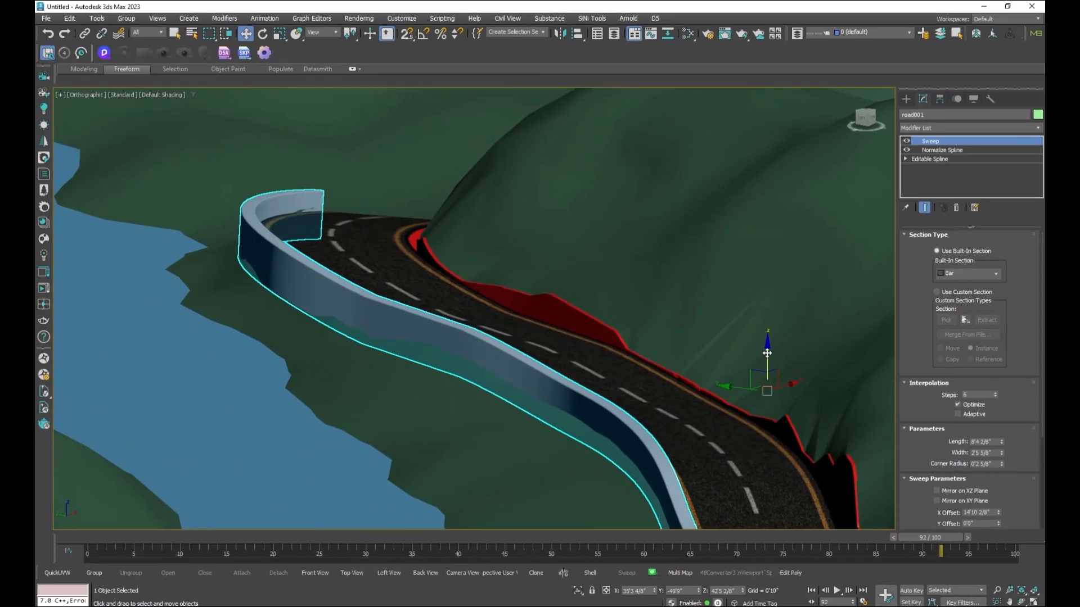
left_click_drag(767, 353, 767, 363)
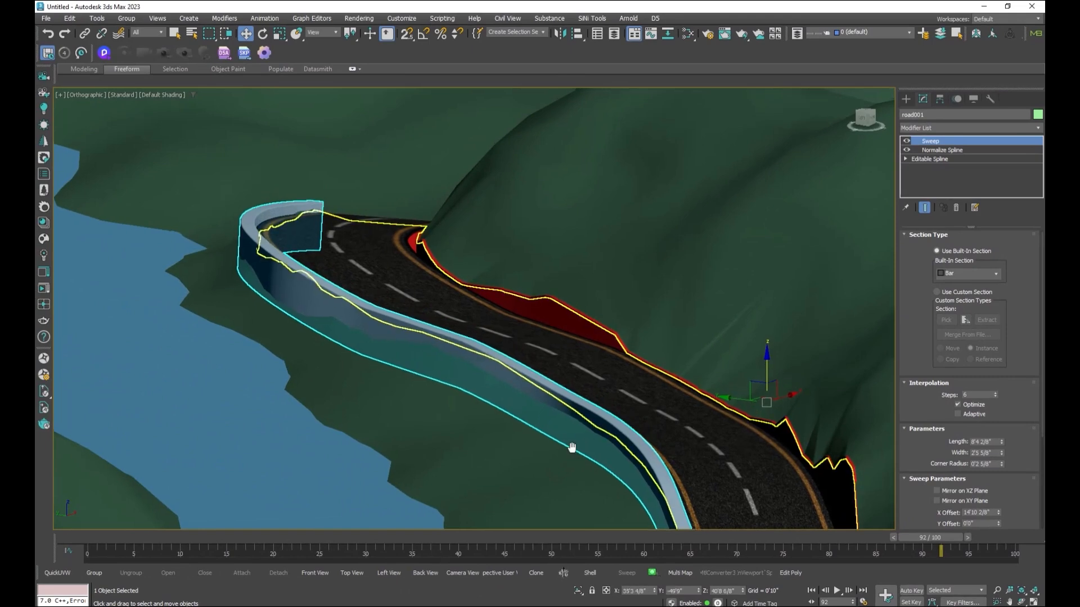
Step: Delete several vertices from the road's editable spline along the wavy middle stretch and show the end result of its modifiers
scroll(579, 438, "down", 10)
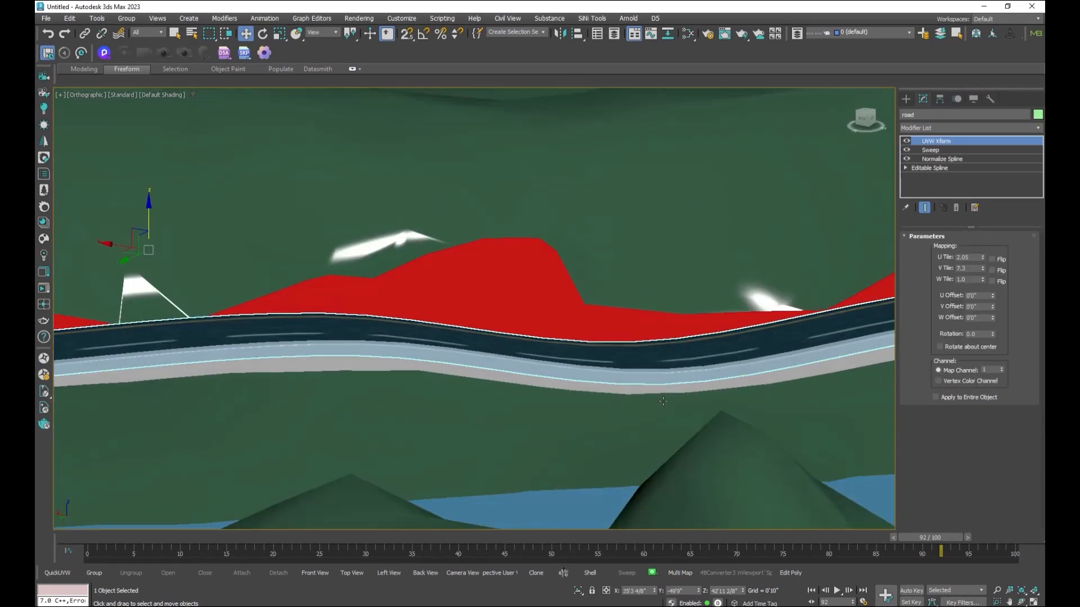
mouse_move(663, 401)
middle_mouse_down("alt")
mouse_move(675, 436)
mouse_move(668, 416)
middle_mouse_up("alt")
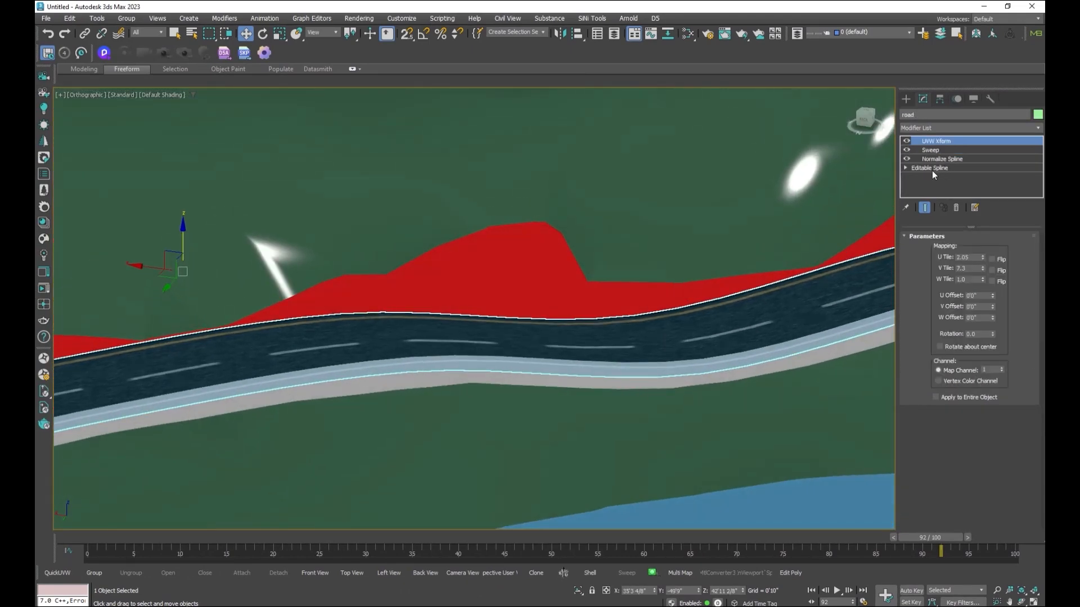
left_click(925, 177)
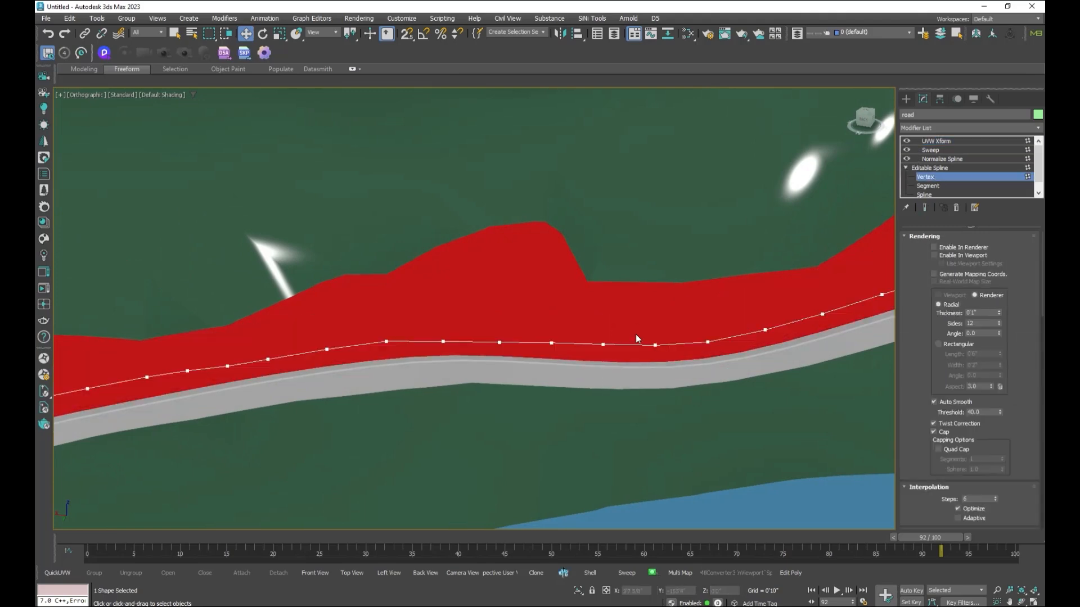
scroll(653, 336, "down", 3)
middle_click_drag(622, 380, 563, 355, "alt")
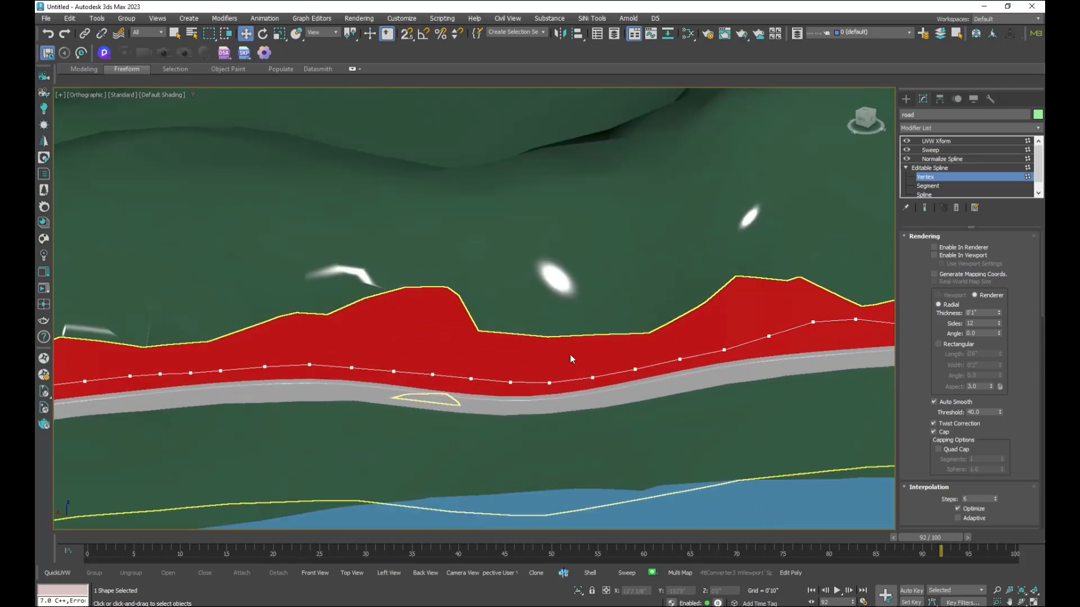
key("Delete")
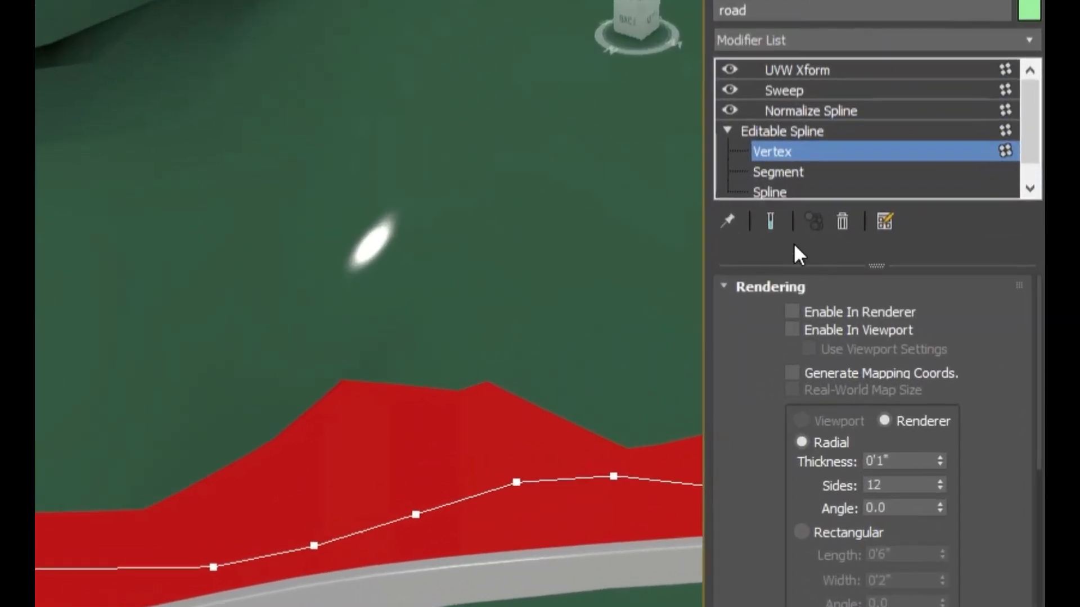
left_click(924, 207)
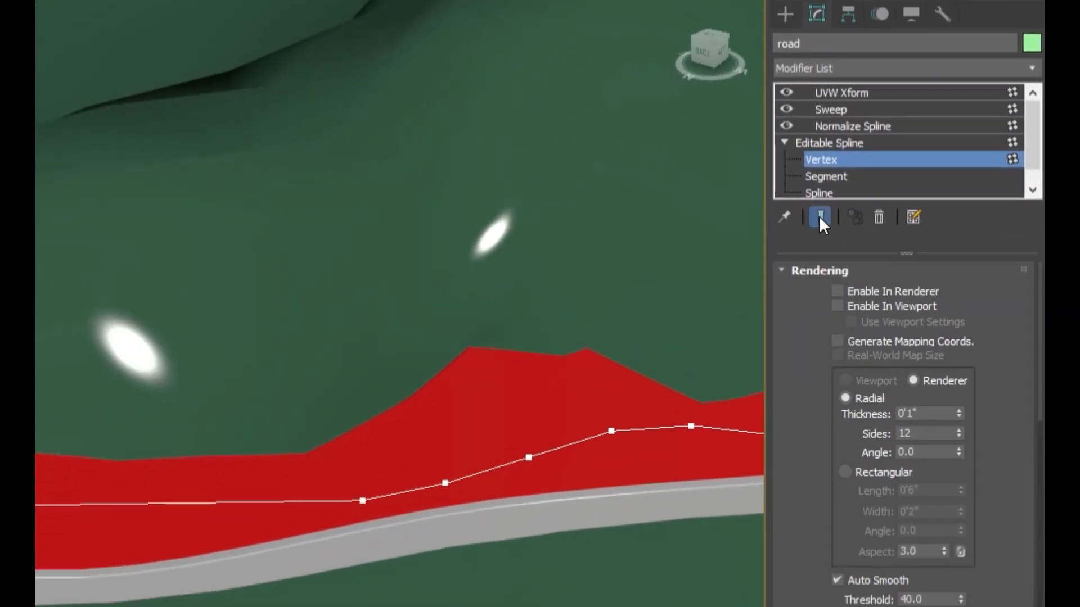
Step: Delete the matching vertices from the roadside curb's editable spline and show the end result of its modifiers
middle_click_drag(609, 386, 649, 357)
middle_click_drag(569, 353, 664, 337, "alt")
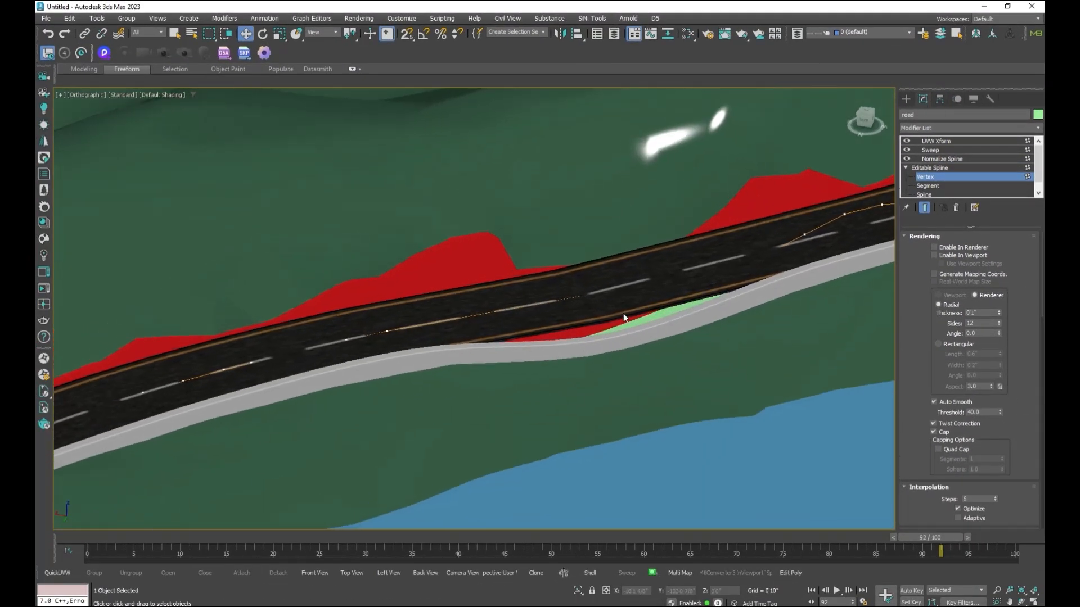
scroll(658, 322, "up", 3)
left_click(906, 99)
left_click(757, 305)
left_click(922, 98)
left_click(906, 159)
left_click(925, 168)
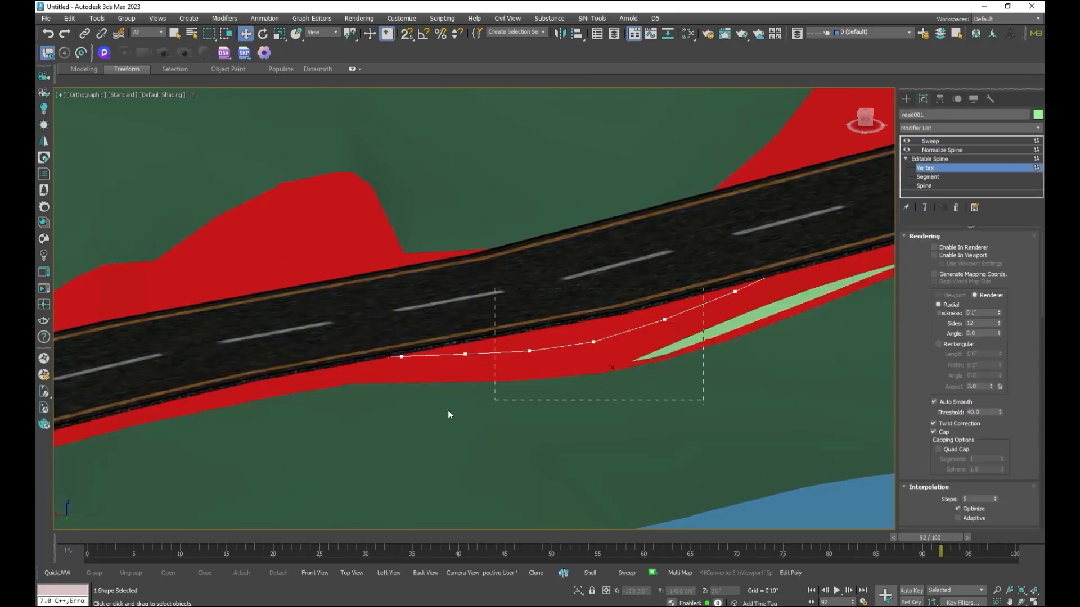
left_click(924, 208)
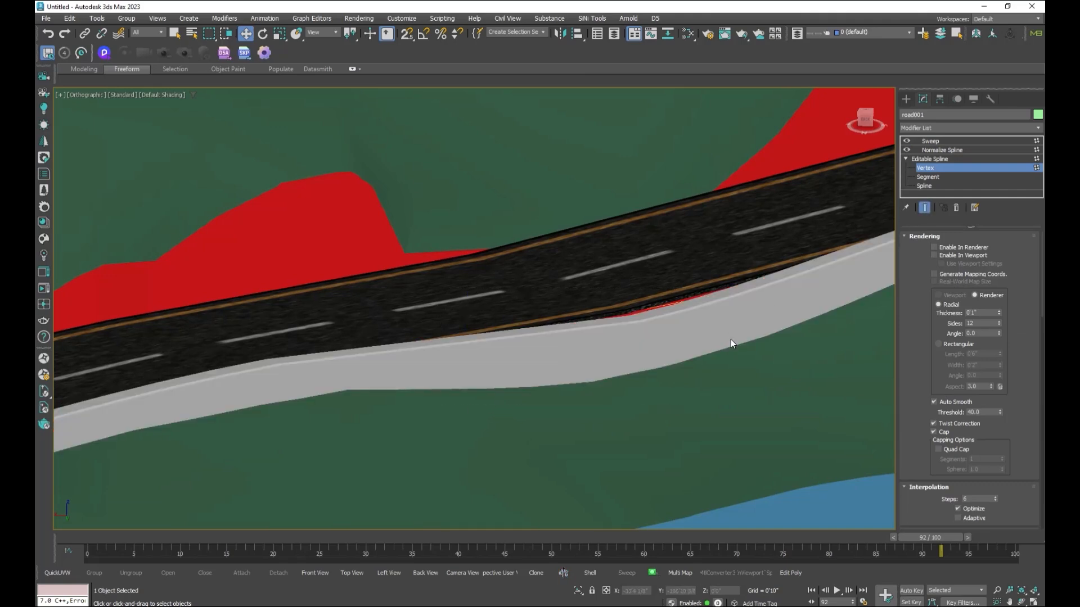
Step: Delete more vertices from the curb's spline along the straight stretch and the following bend to smooth its curve
scroll(684, 307, "down", 3)
key("Delete")
middle_click_drag(610, 376, 545, 396)
scroll(545, 396, "down", 2)
middle_click_drag(695, 365, 656, 443, "alt")
key("Delete")
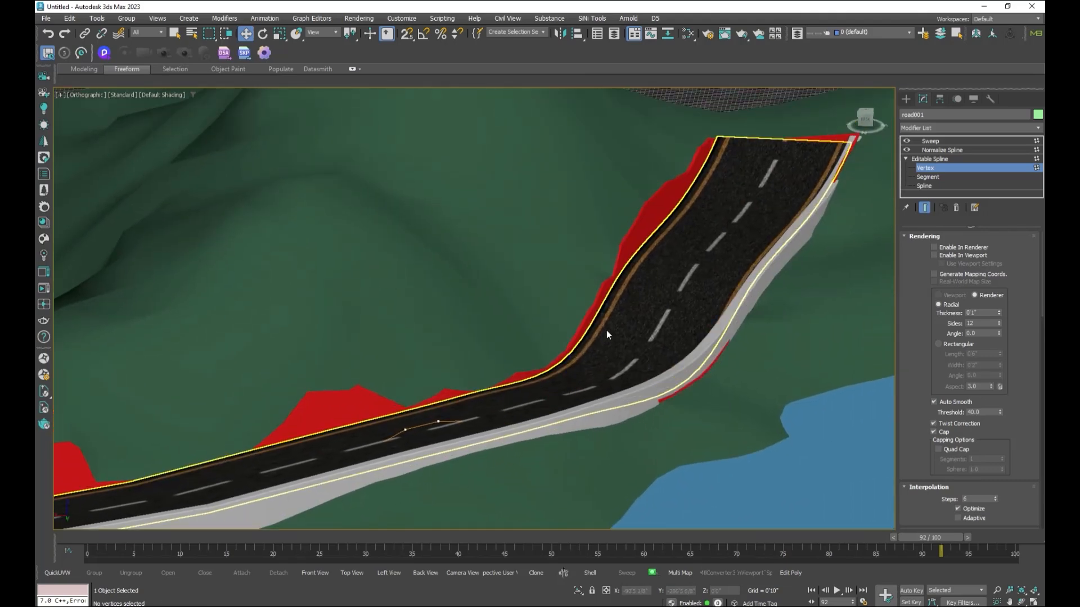
middle_click_drag(797, 514, 683, 400, "alt")
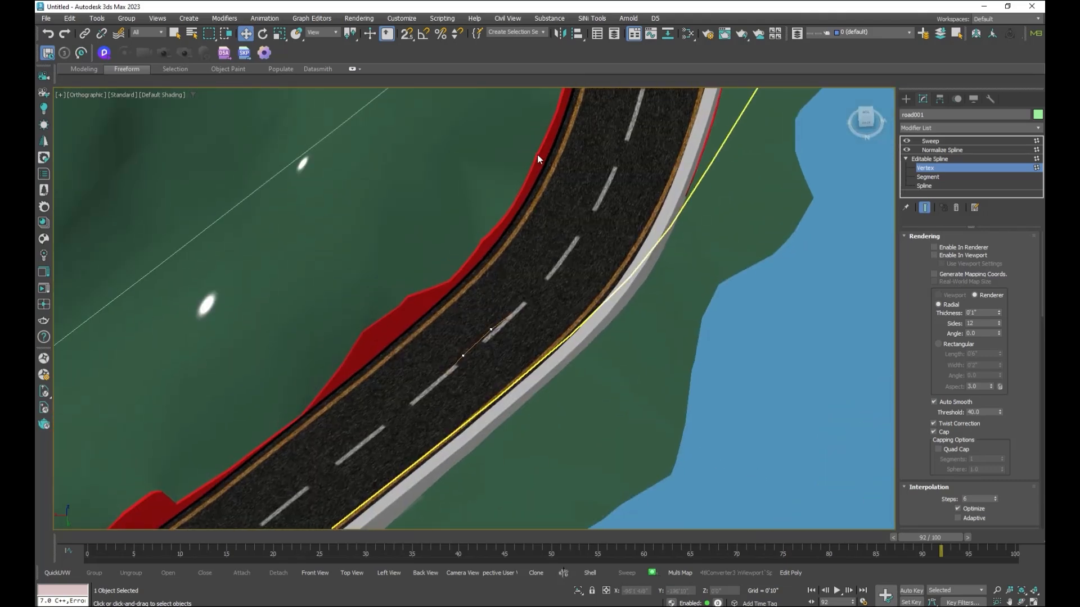
middle_click_drag(682, 268, 682, 309)
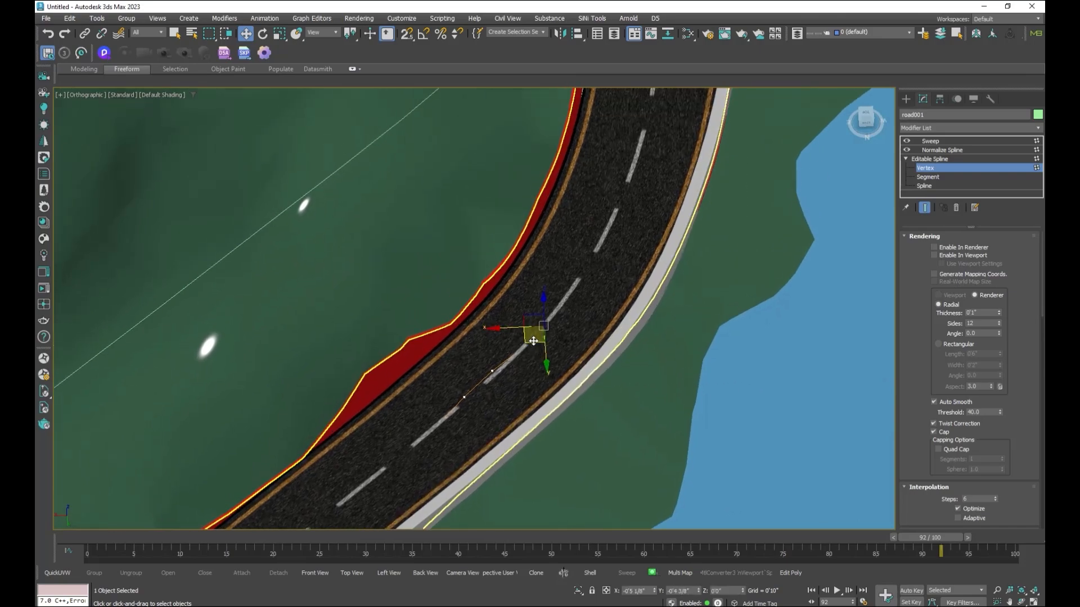
middle_click_drag(633, 385, 623, 338, "alt")
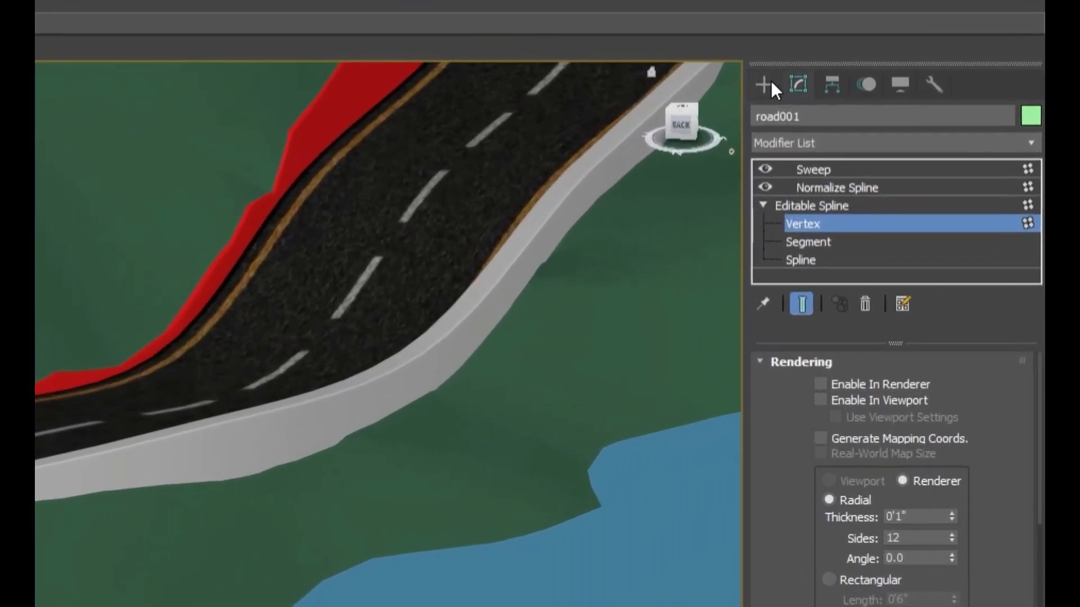
Step: Select the road again and open its editable spline for vertex editing near the bend
left_click(906, 98)
left_click(298, 341)
middle_click_drag(299, 341, 315, 574, "alt")
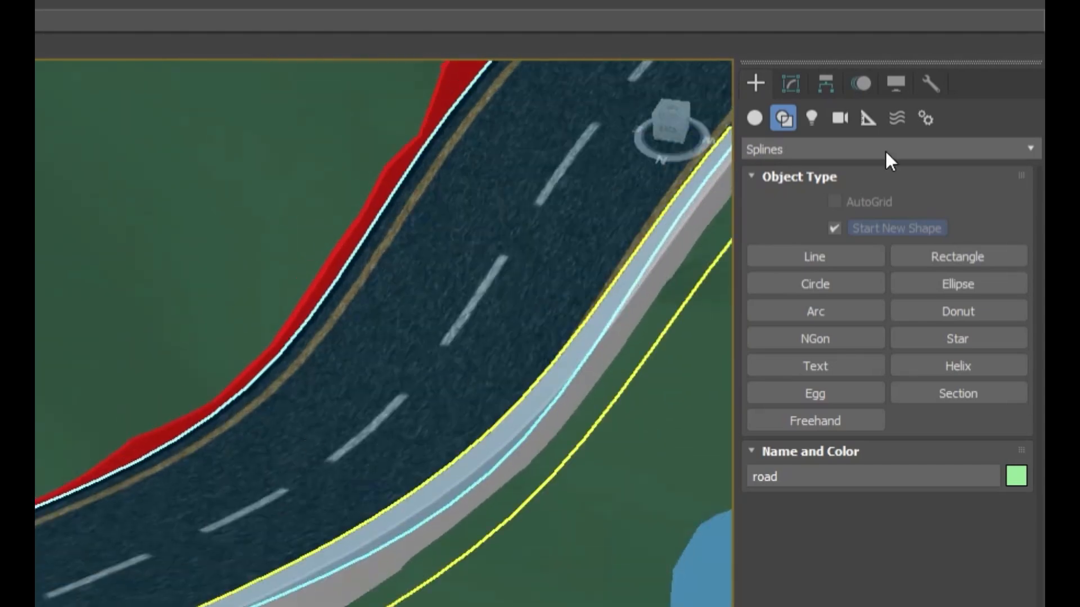
left_click(793, 84)
left_click(799, 239)
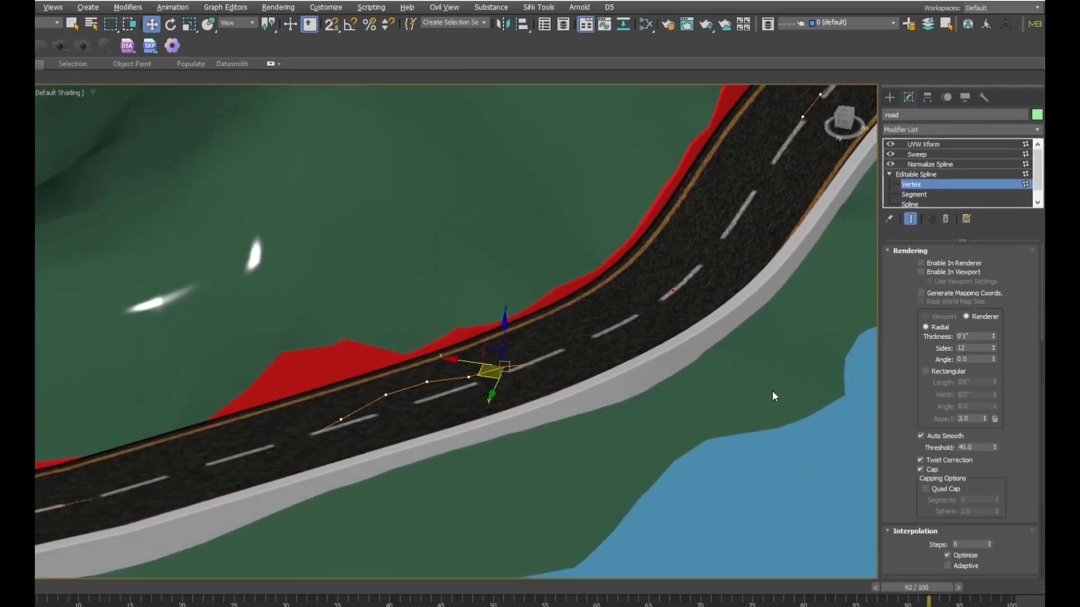
middle_click_drag(771, 390, 774, 387, "alt")
Step: Try deleting the road spline's vertex at the bend, and undo the deletion
left_click(599, 328)
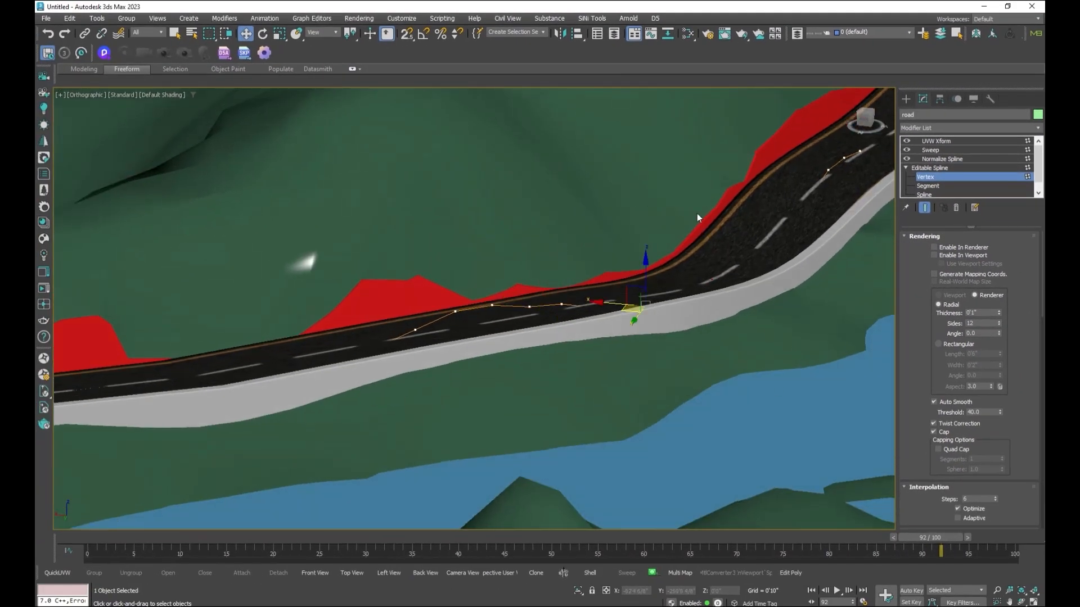
left_click_drag(818, 435, 819, 435)
key("Delete")
middle_click_drag(711, 372, 706, 389)
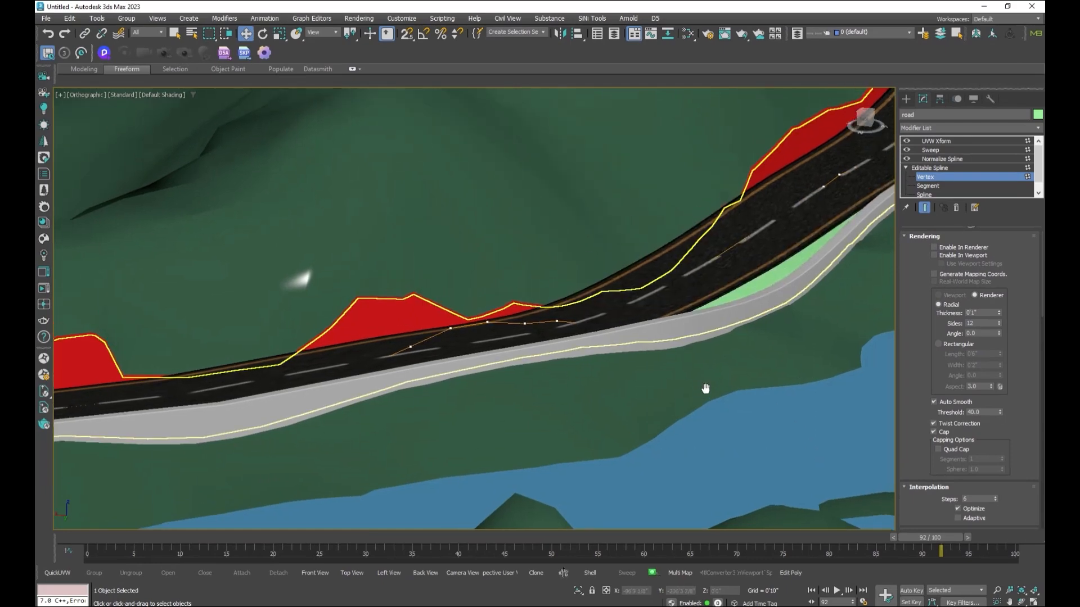
scroll(706, 390, "down", 3)
middle_click_drag(779, 374, 577, 329, "alt")
scroll(721, 300, "up", 4)
key("ctrl+z")
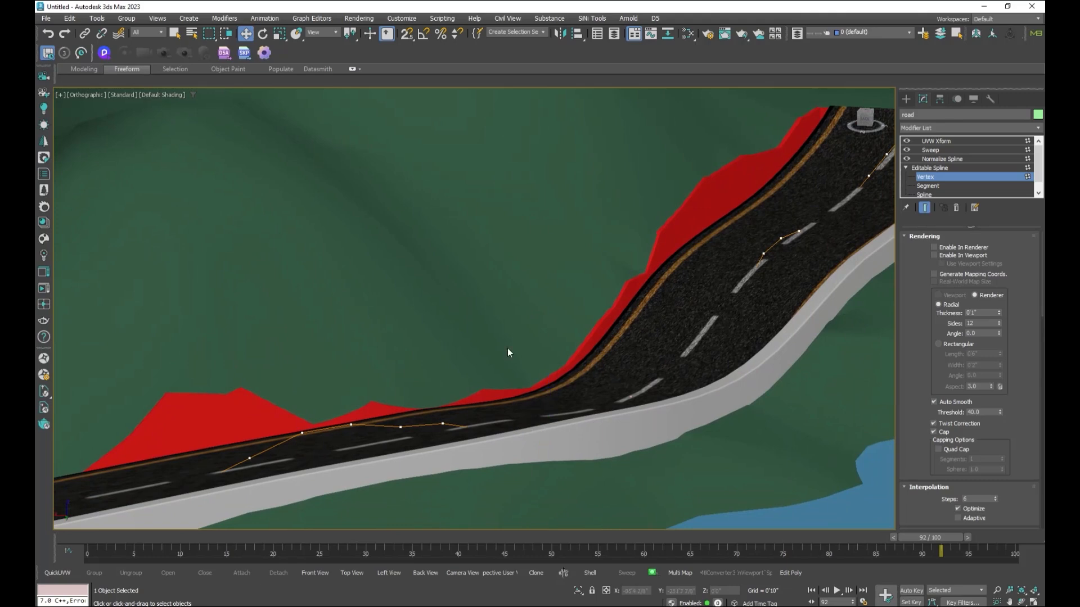
Step: Delete a vertex from the road's spline just before the bend so the road follows the curb
key("Delete")
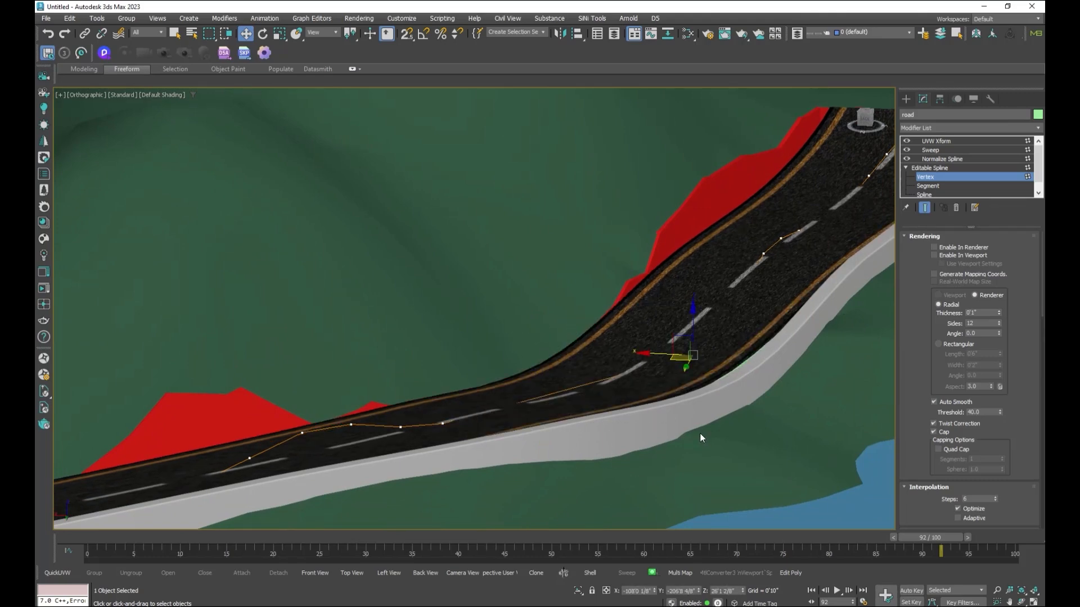